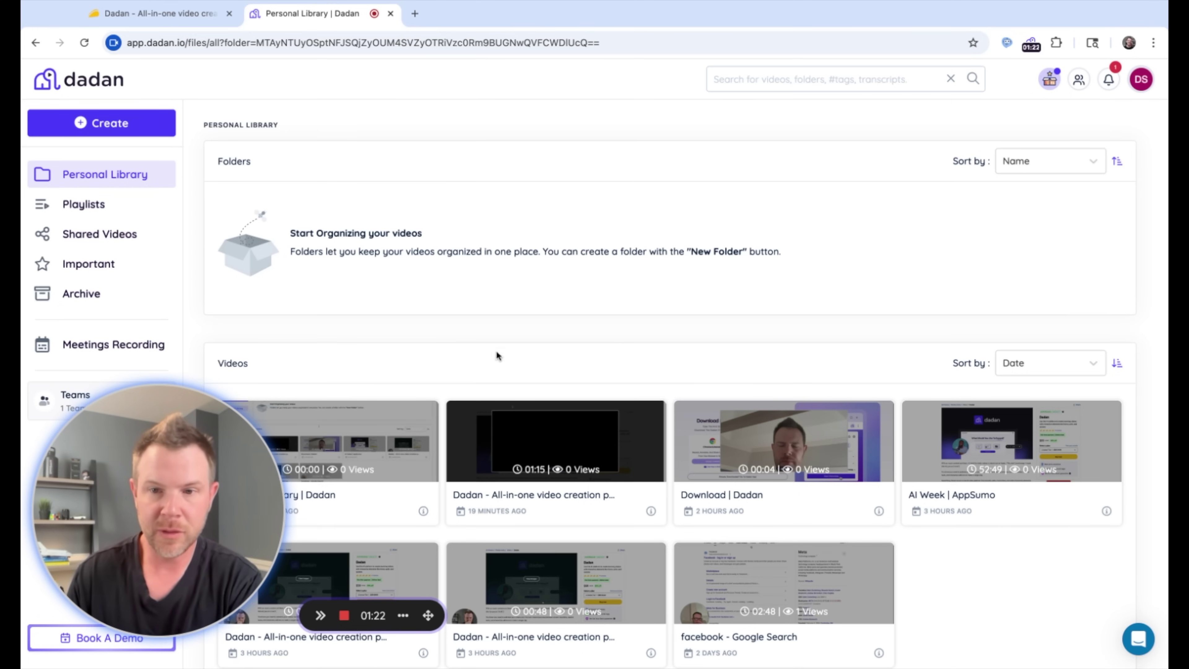
Expand the recording toolbar and use the pen to circle the "New Folder" message and draw an arrow to the AI Week video
left_click_drag(428, 615, 972, 355)
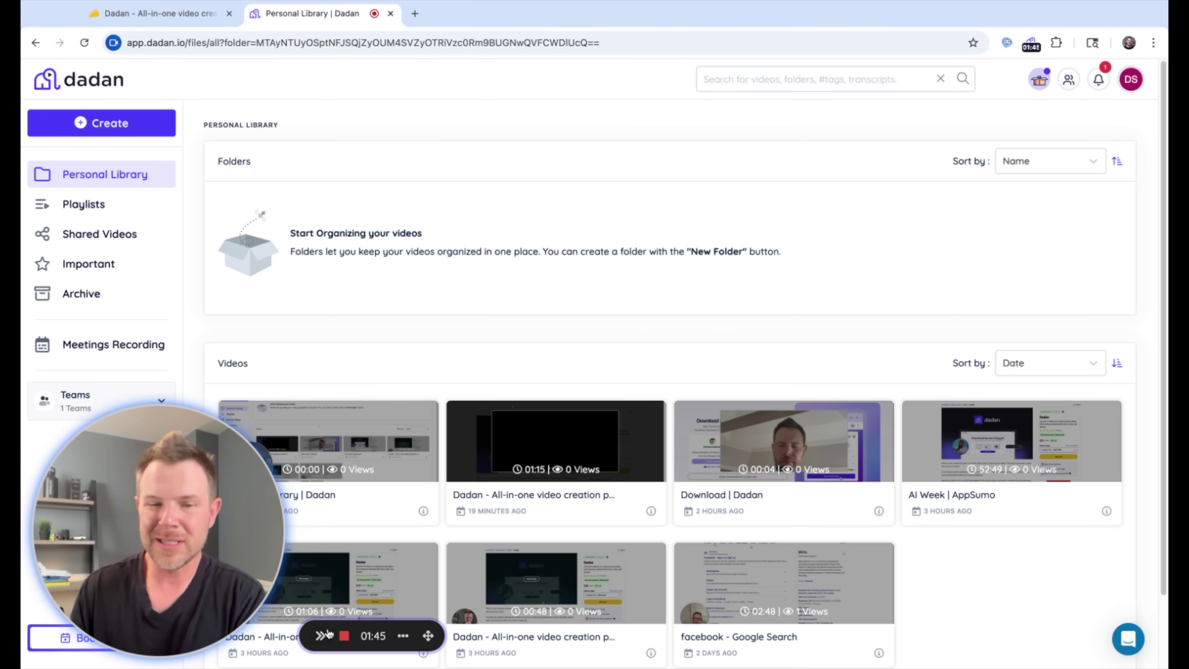
left_click(321, 638)
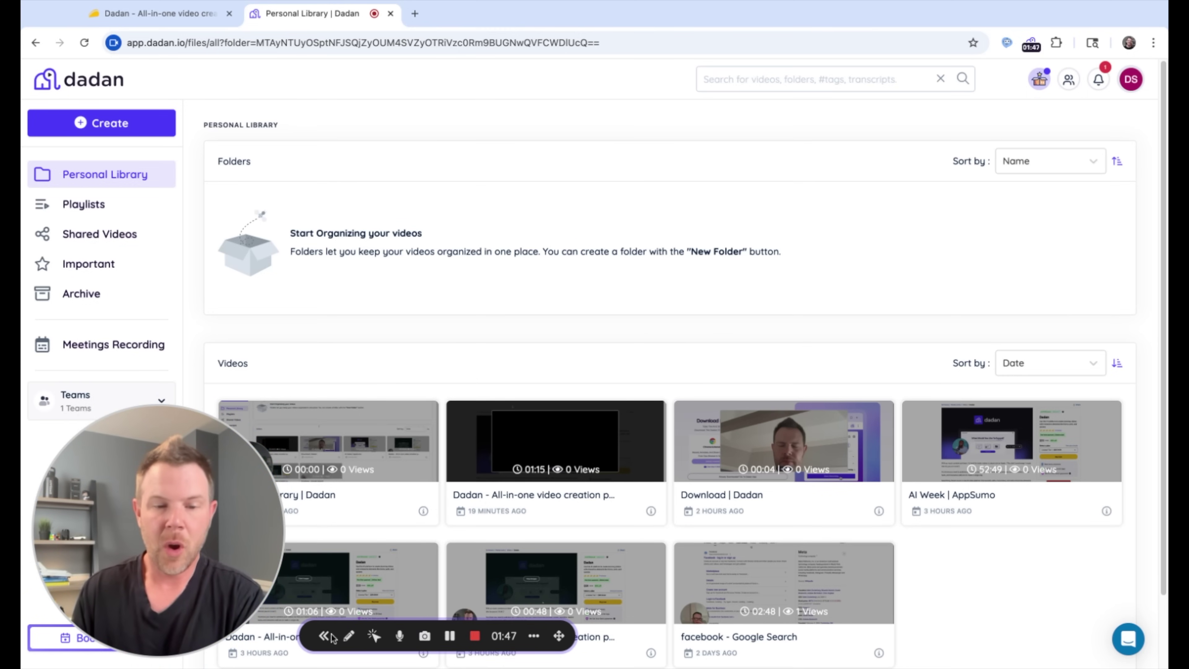
left_click(366, 634)
left_click_drag(461, 253, 574, 213)
left_click_drag(661, 264, 813, 255)
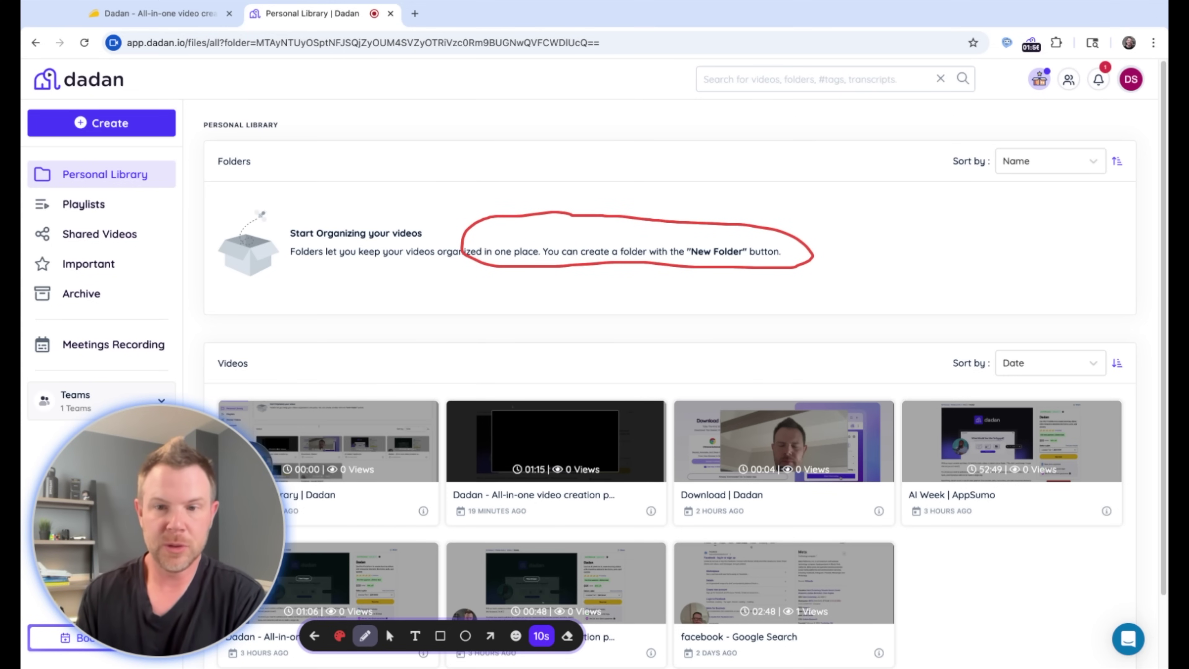
left_click_drag(902, 382, 863, 349)
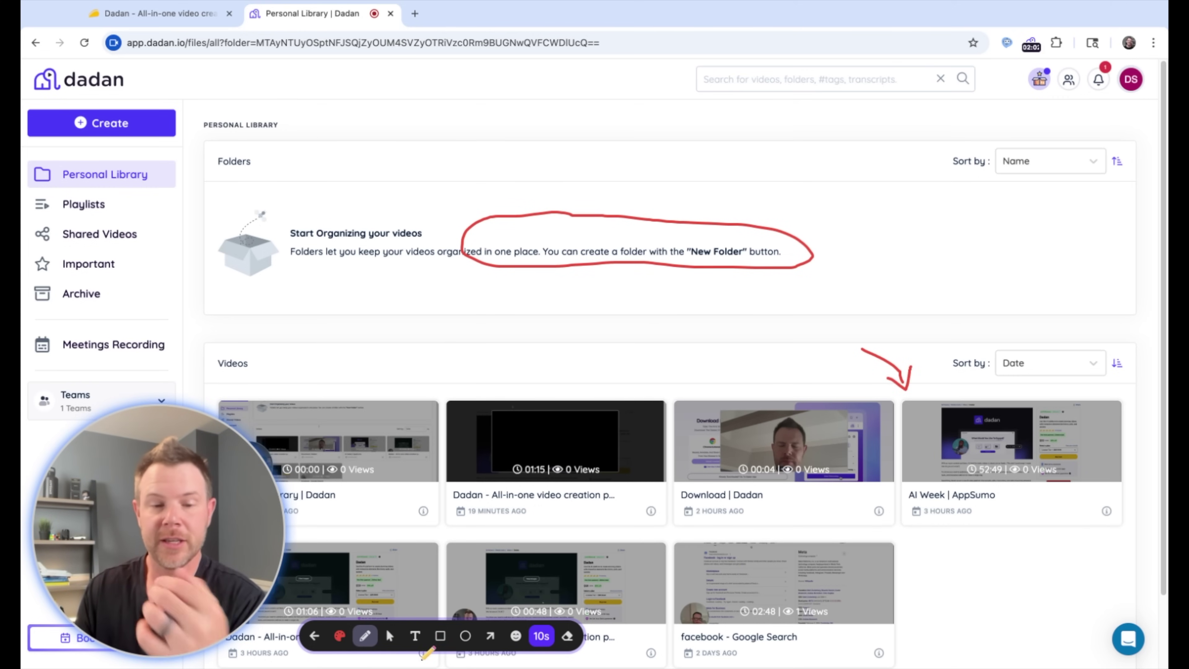
Draw a rectangle around the Personal Library heading and a circle around the box illustration
left_click(440, 635)
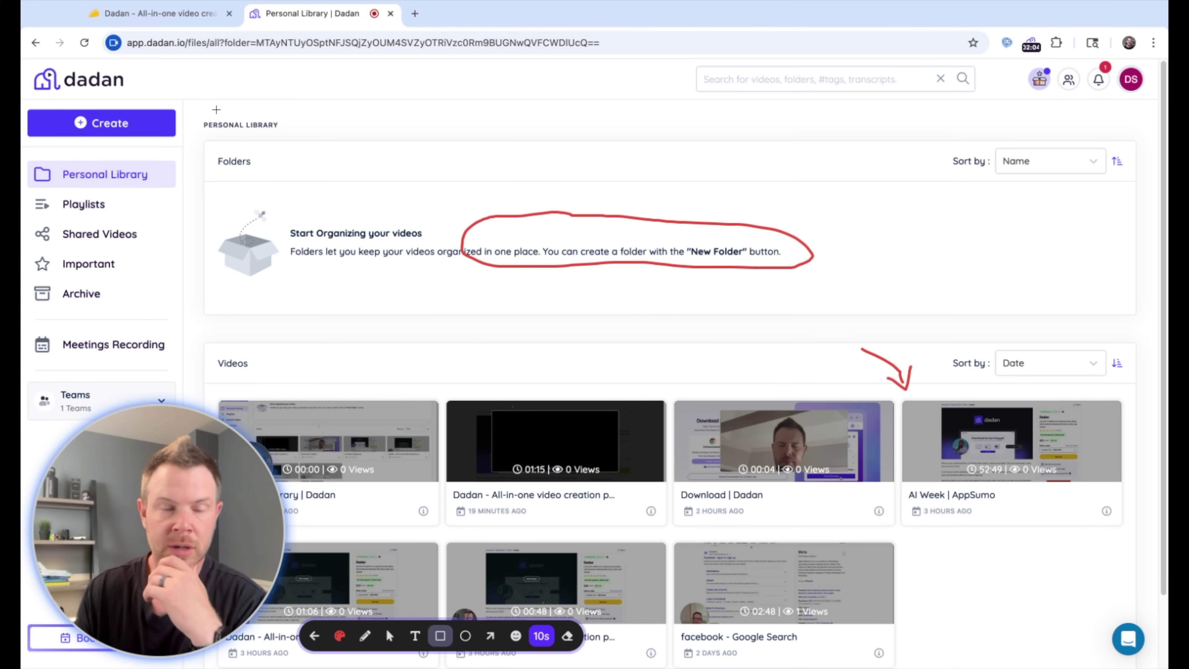
mouse_move(205, 105)
left_mouse_down()
mouse_move(316, 146)
mouse_move(288, 142)
left_mouse_up()
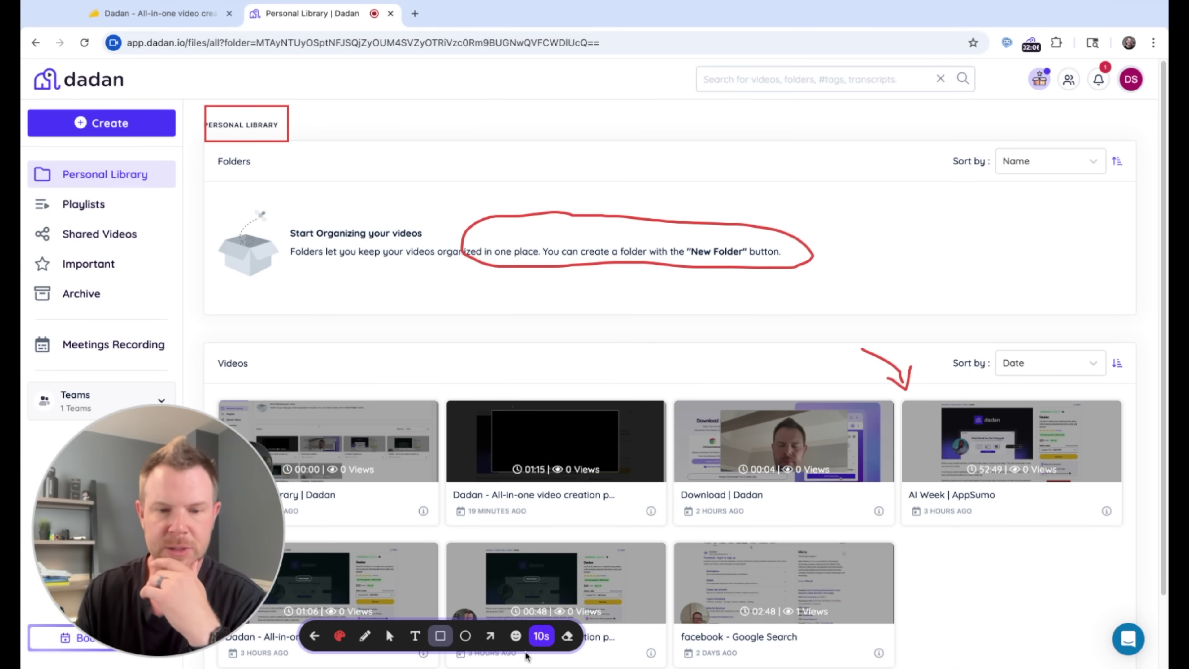
left_click(465, 637)
mouse_move(225, 204)
left_mouse_down()
mouse_move(335, 291)
mouse_move(330, 304)
left_mouse_up()
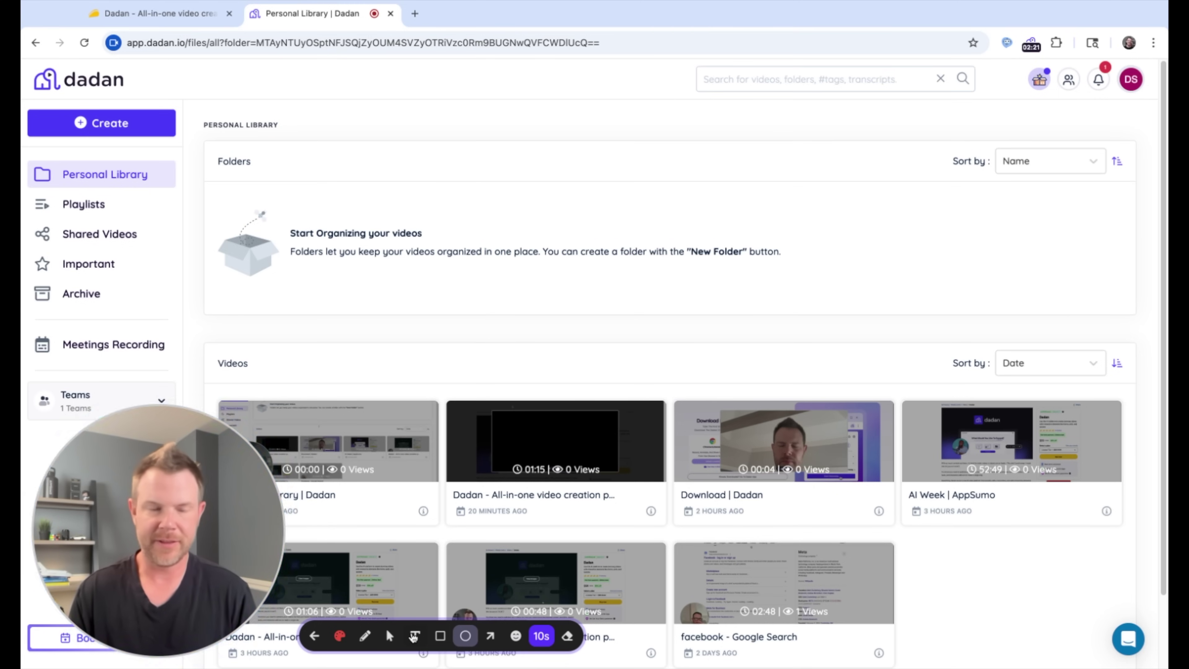
Draw a small red circle near the Folders heading and place a laughing emoji over the folder message
left_click(541, 635)
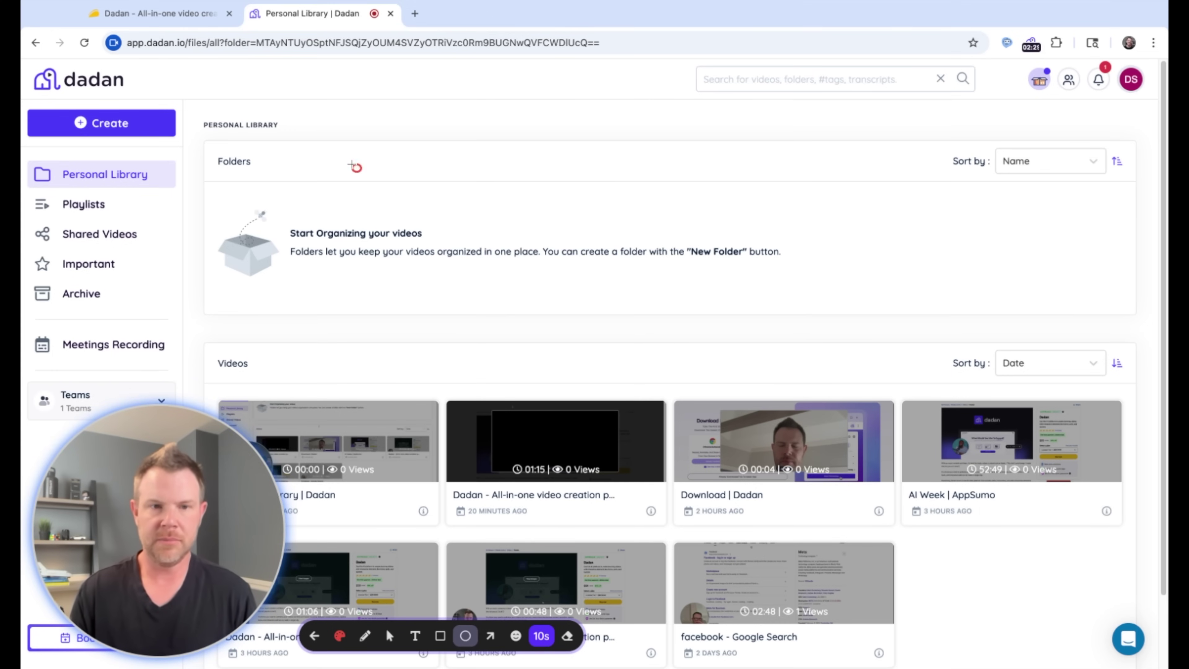
left_click(351, 163)
left_click(516, 636)
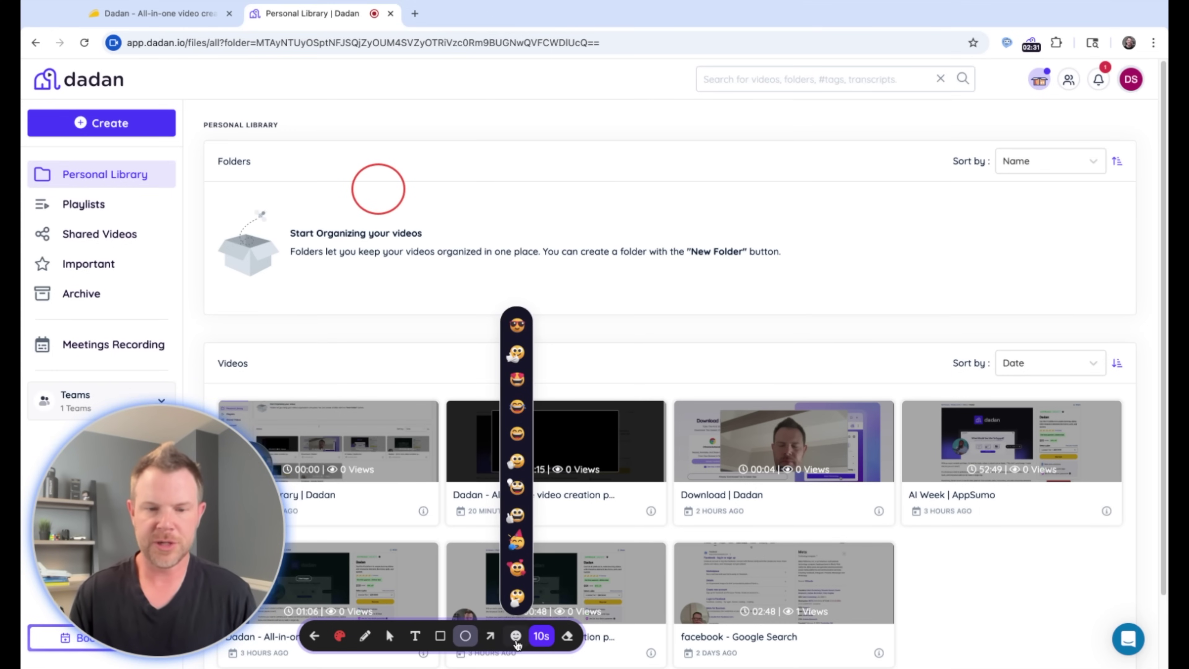
left_click(517, 406)
left_click(501, 204)
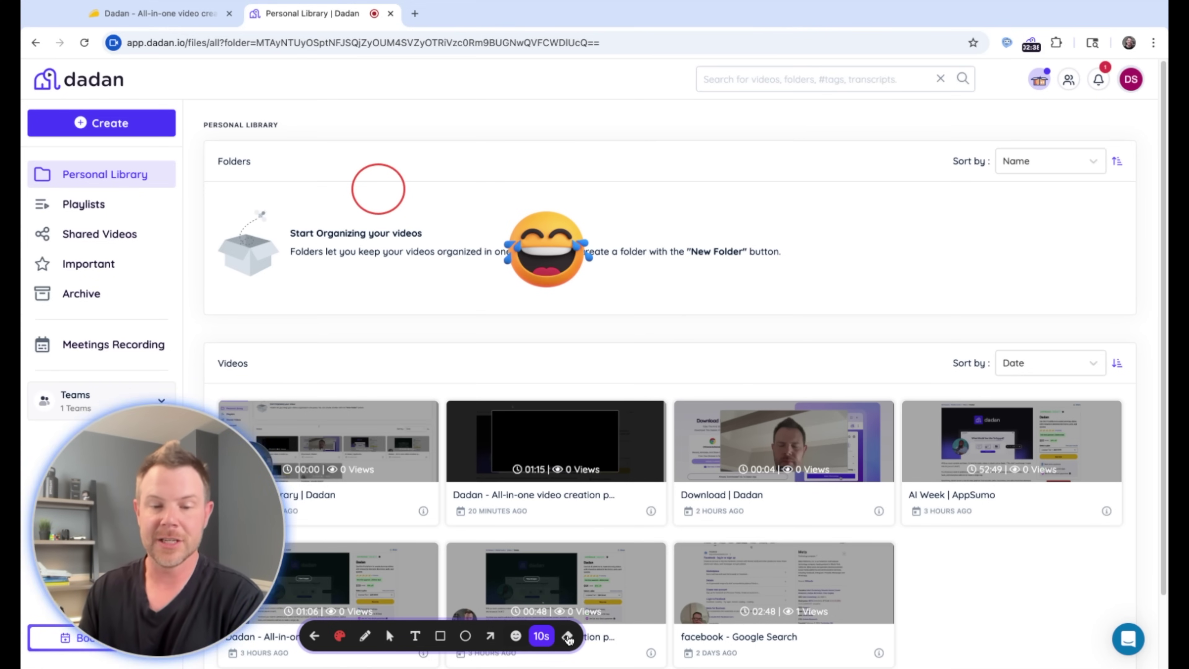
Clear the annotations and add the red text "This is some text!" below the folder message
left_click(568, 638)
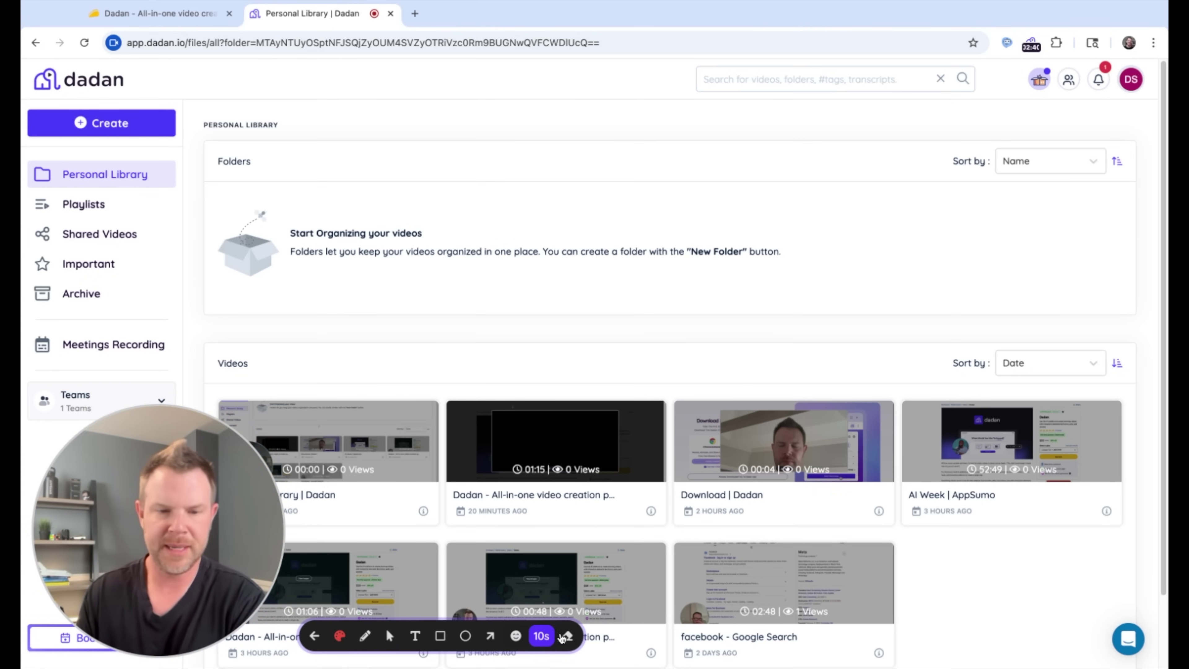
left_click(415, 636)
left_click(388, 290)
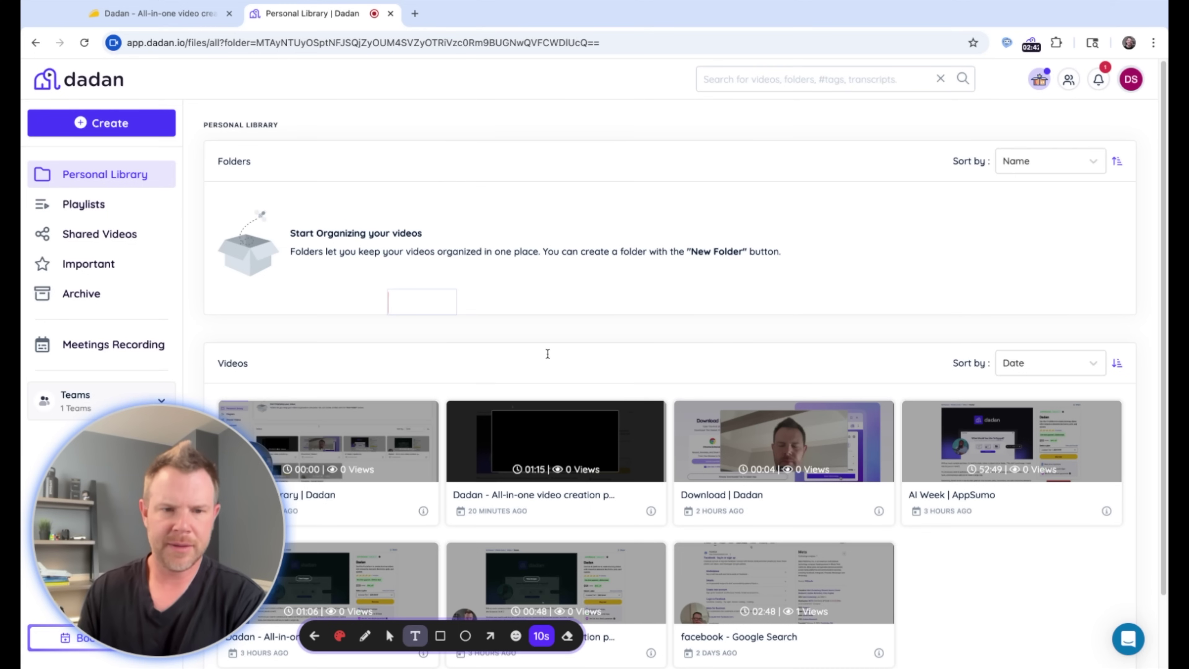
type("This is some text!")
left_click(340, 635)
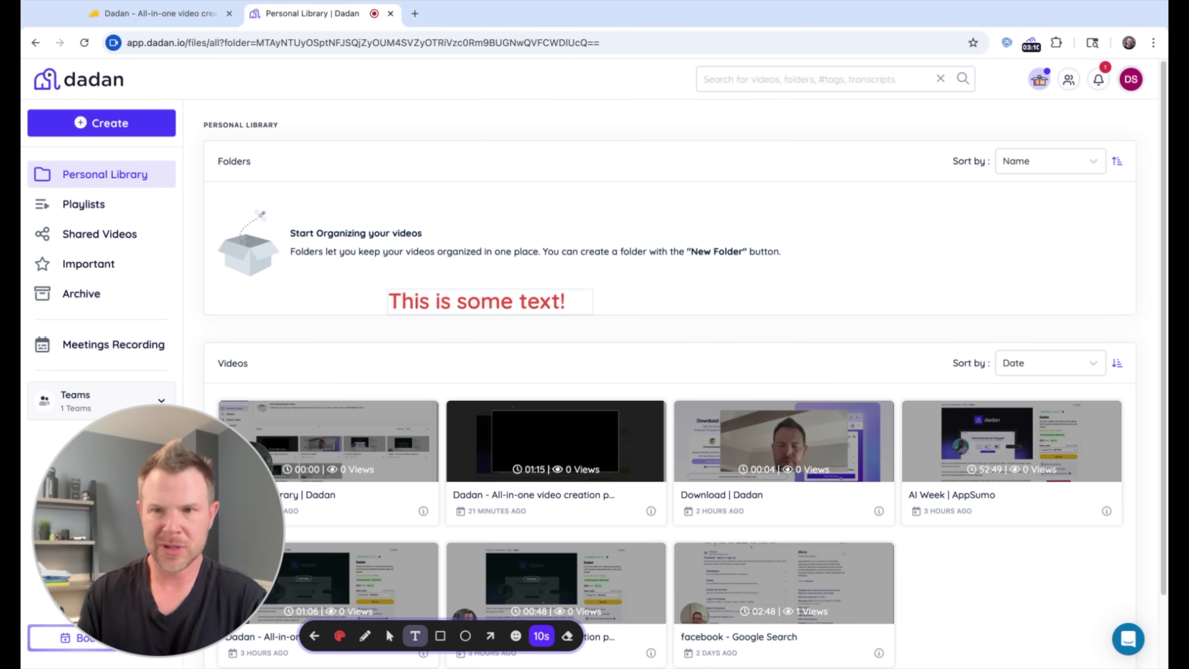
Switch the camera bubble to the photo placeholder and back to the live camera feed
mouse_move(187, 567)
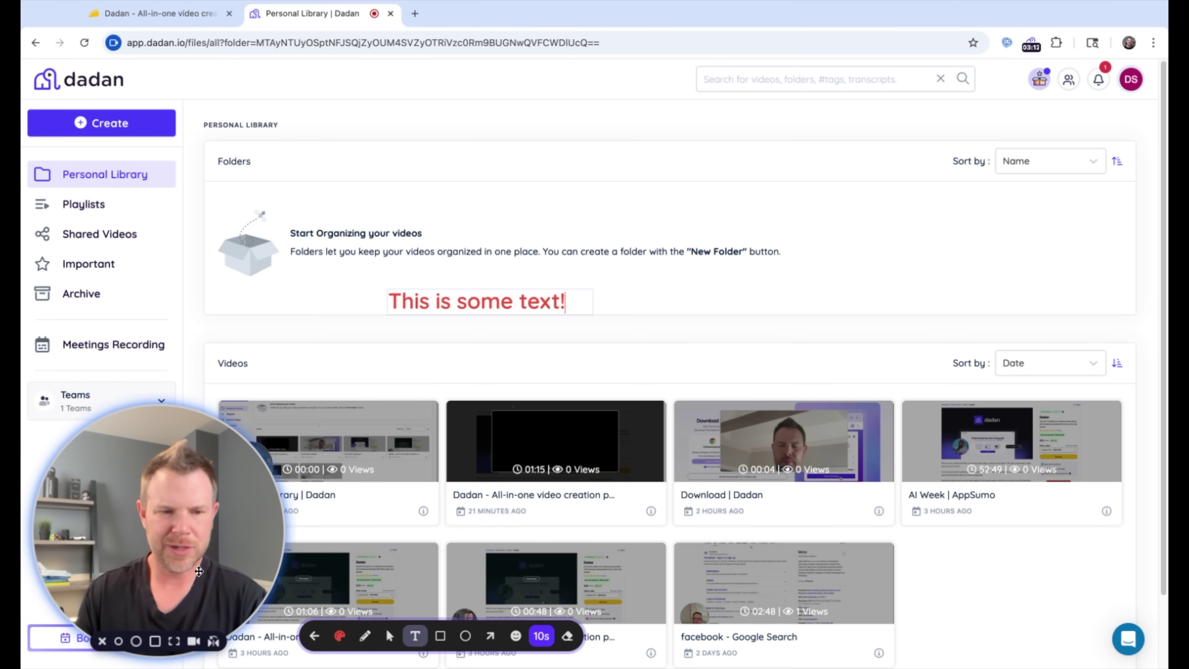
left_click(192, 641)
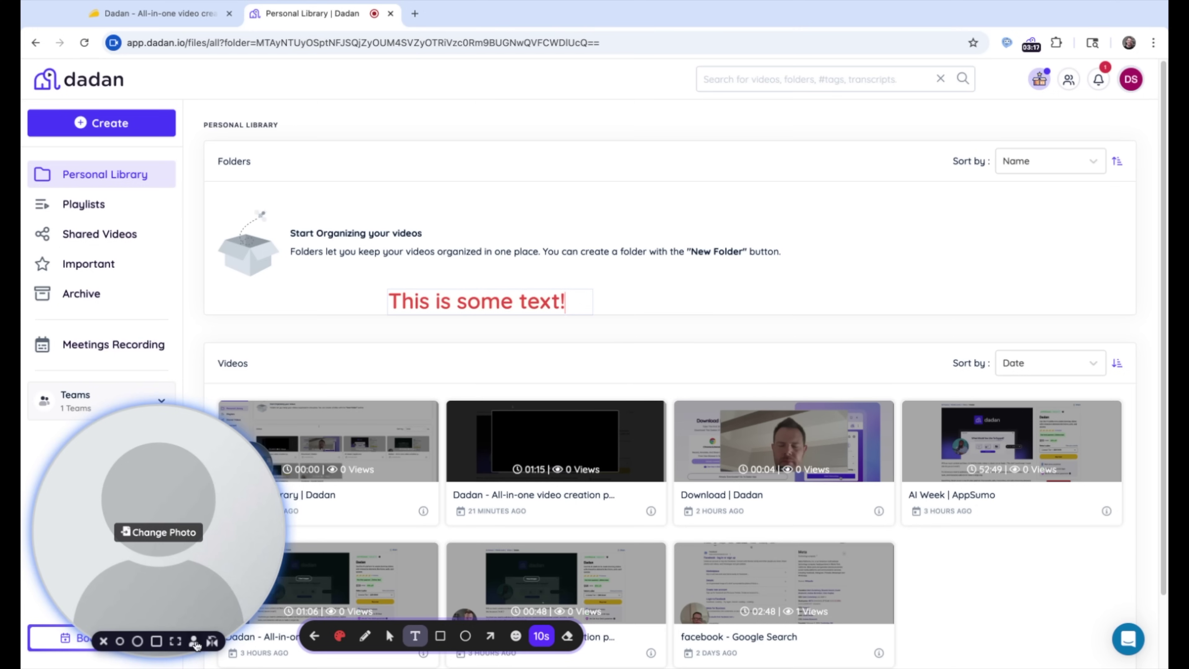
left_click(193, 642)
Make the camera bubble a small square, and expand it to the large widescreen view
left_click(155, 641)
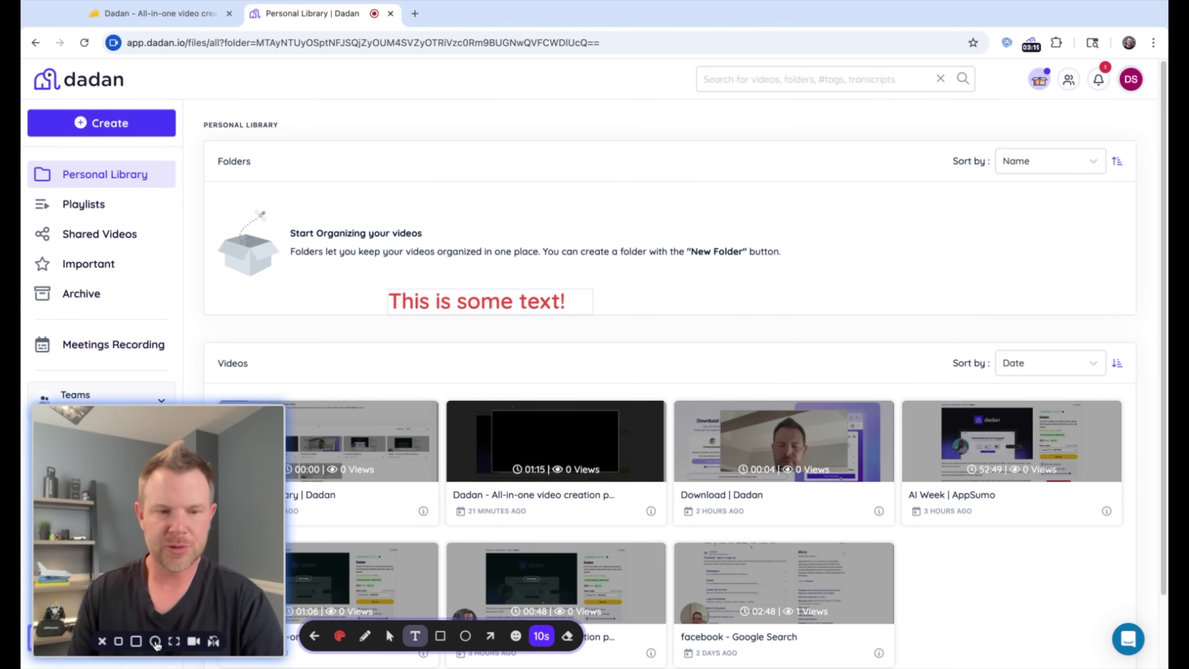
left_click(118, 641)
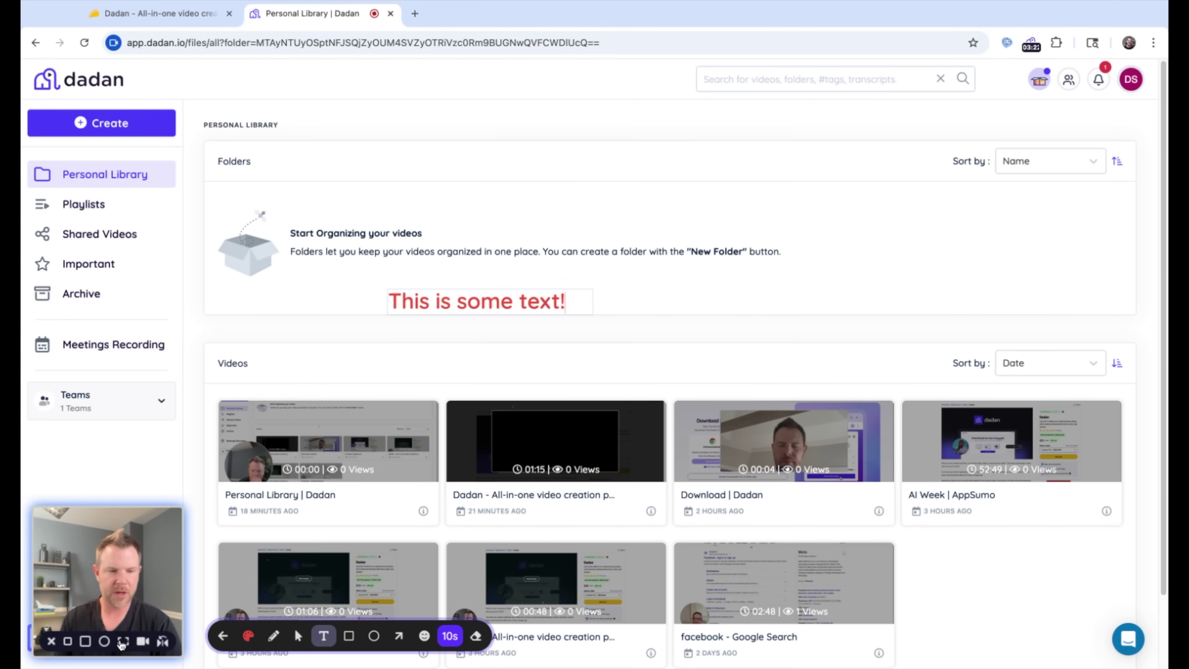
left_click(123, 641)
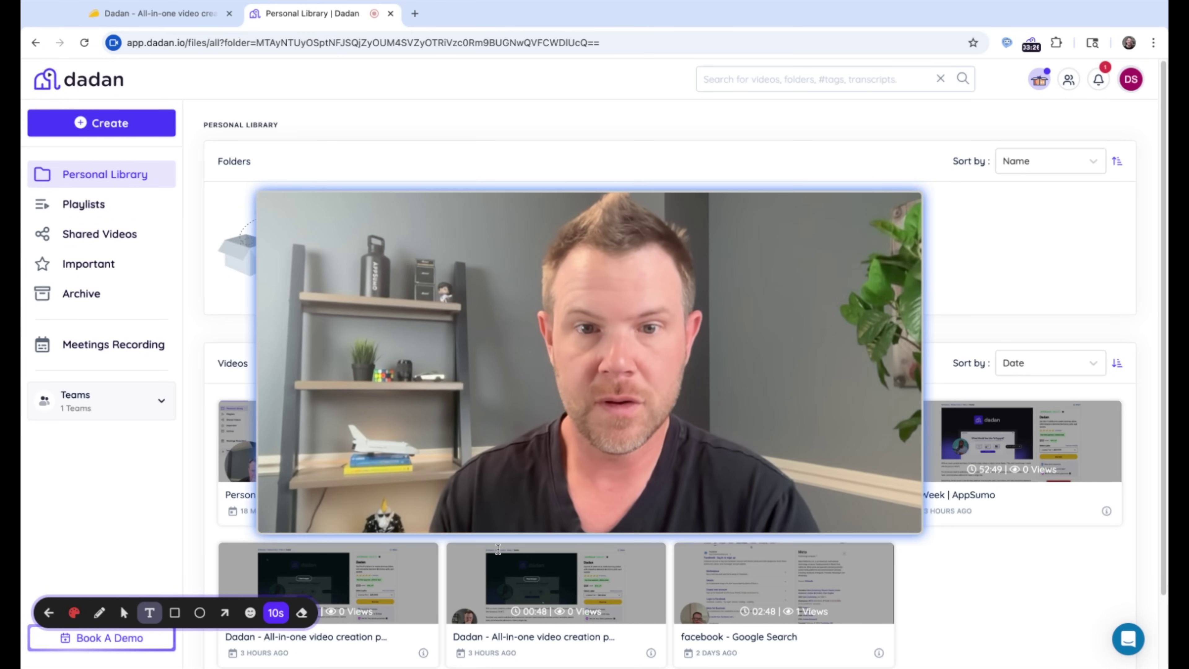
Close the enlarged camera view, and leave the drawing tools to switch the camera back on
left_click(562, 517)
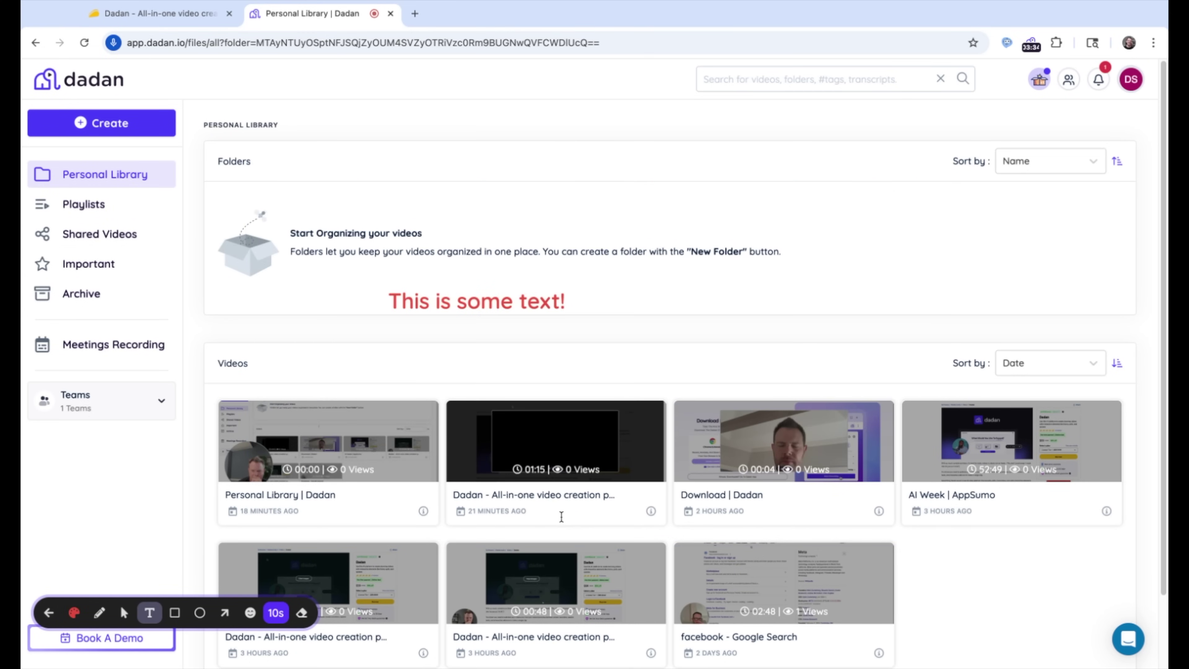
left_click(46, 614)
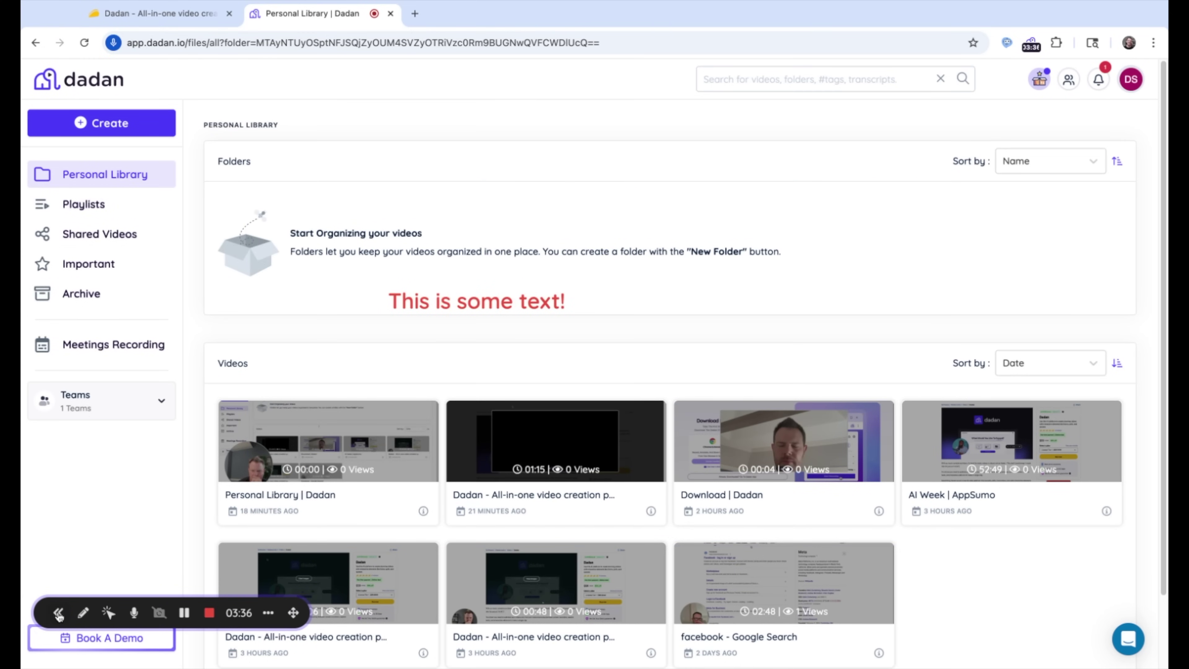
left_click(155, 613)
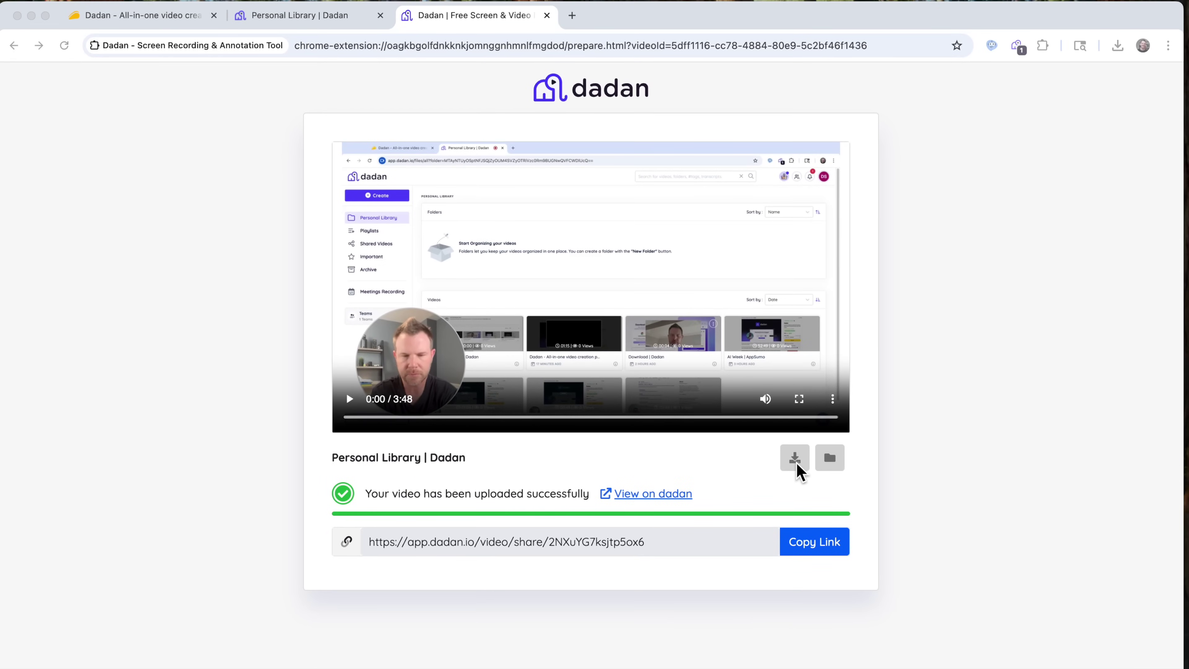
Return to the personal library and reload it to list the new recording
left_click(330, 9)
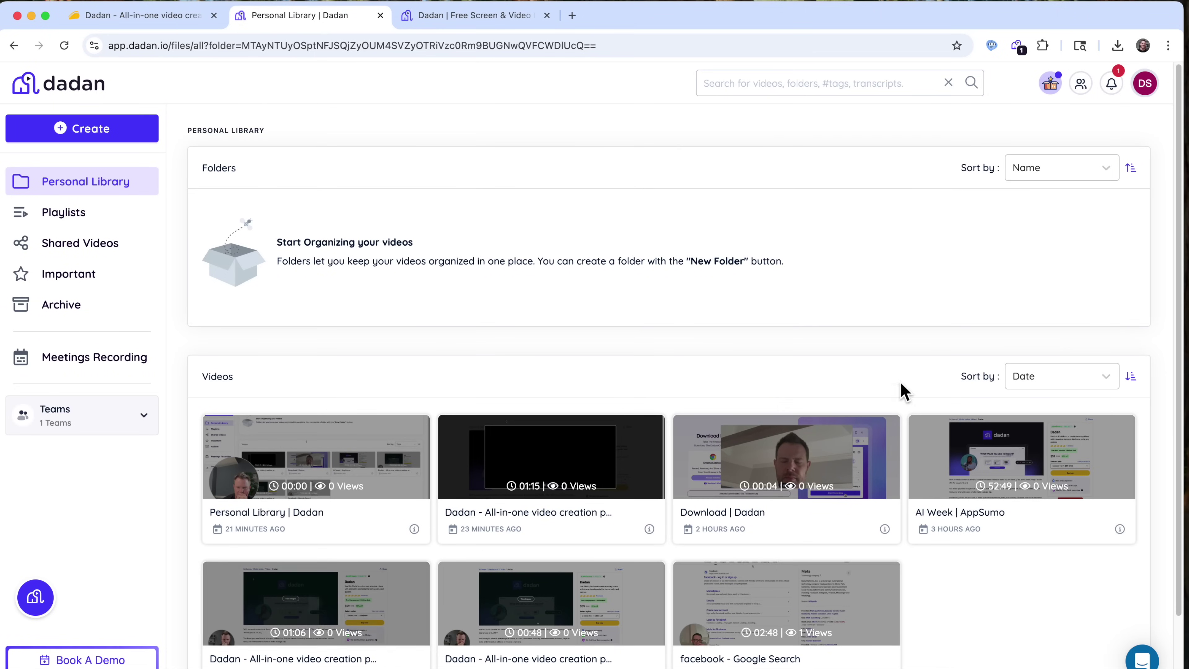
scroll(903, 379, "down", 2)
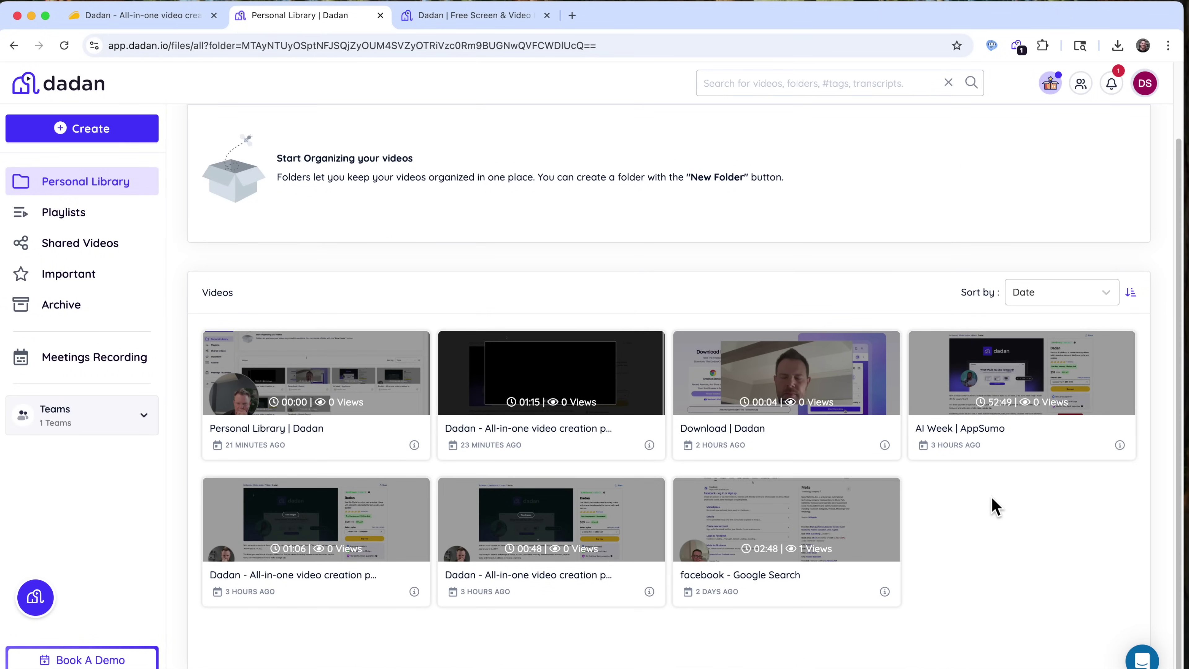
key("super+r")
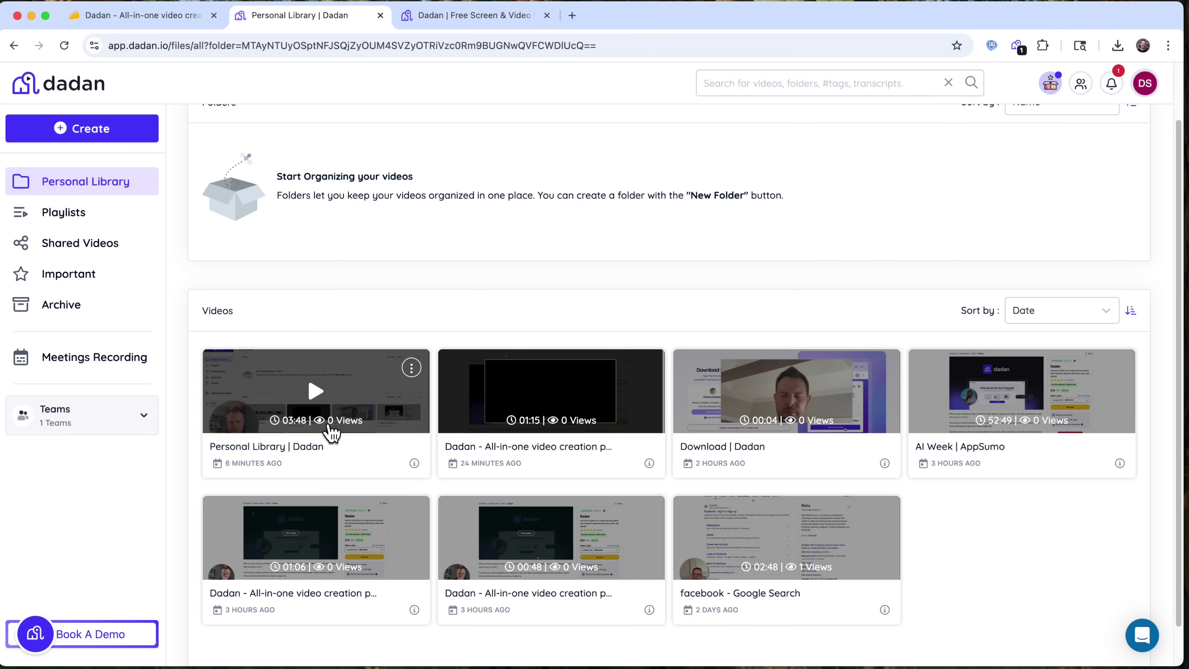
View the options of the newest recording, "Personal Library | Dadan", and open its video page
left_click(412, 369)
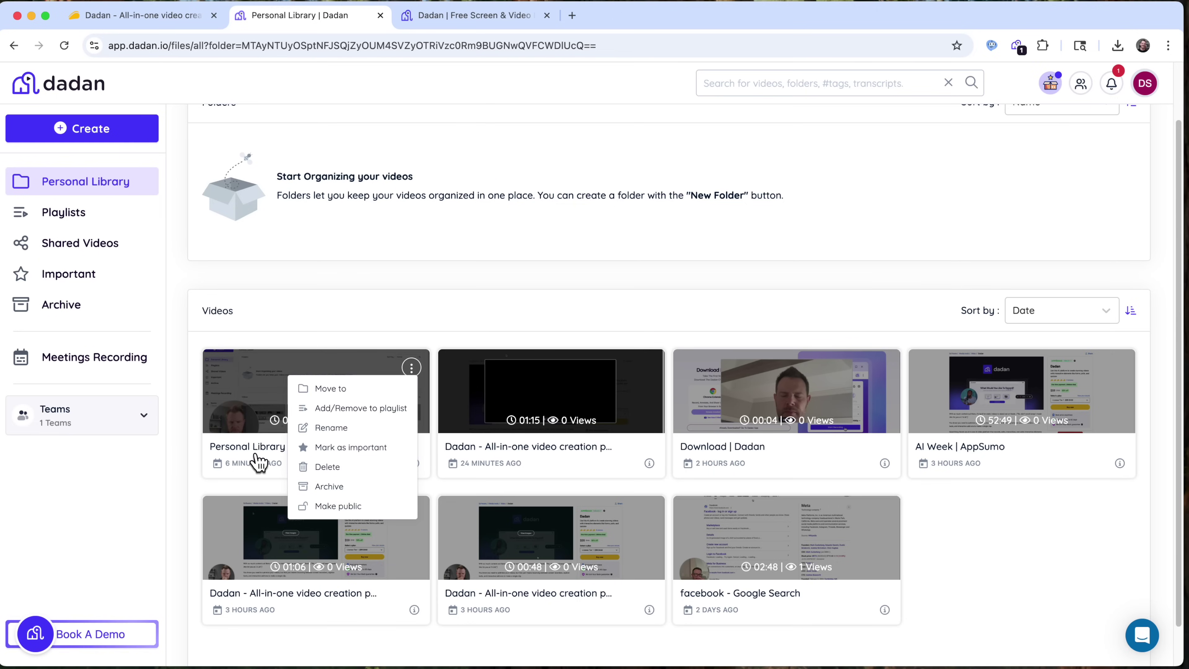
left_click(257, 464)
left_click(347, 430)
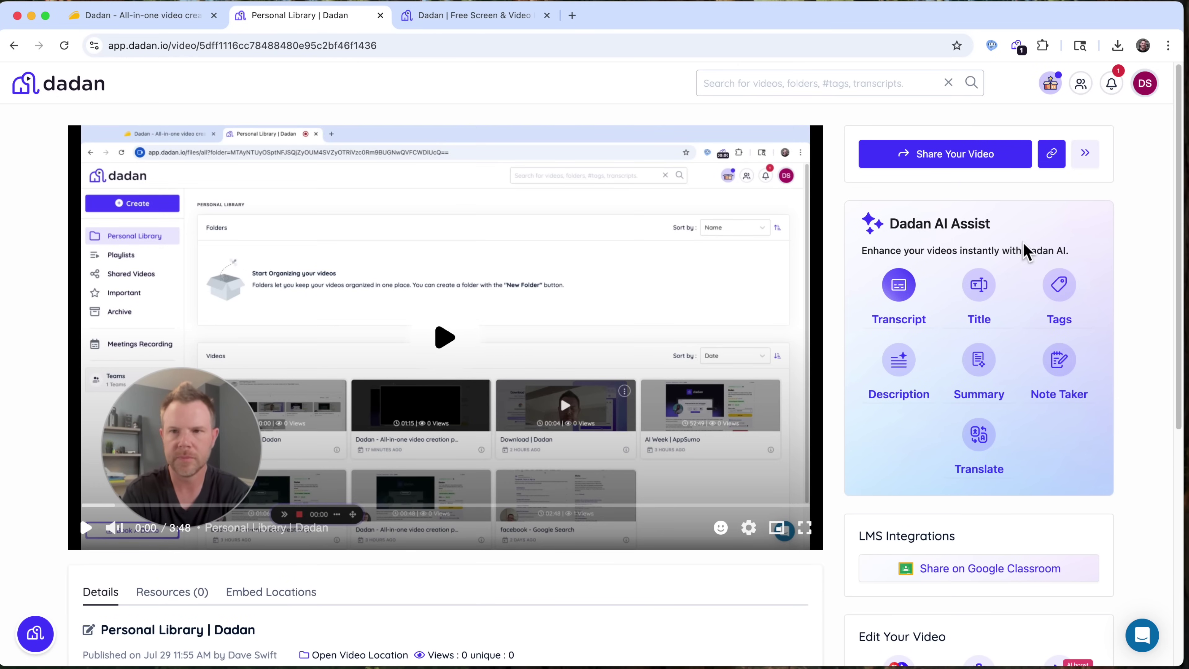
Review the AI and editing options on the video page, and open the recording in the video editor
scroll(1008, 467, "down", 3)
scroll(976, 391, "down", 1)
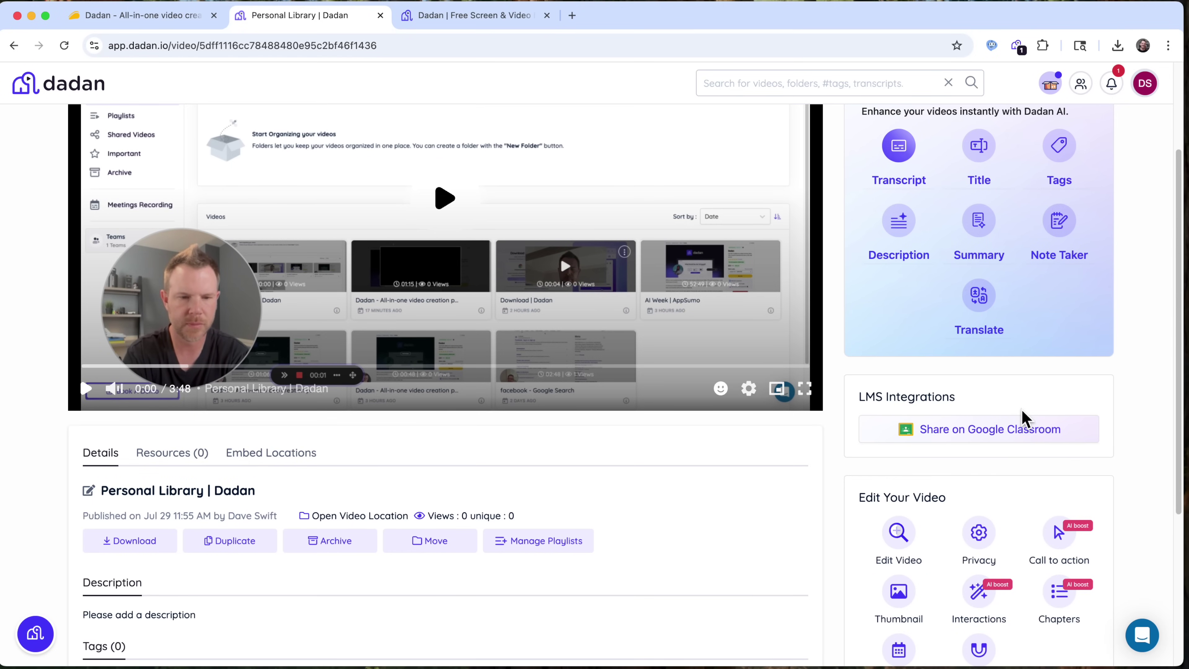
scroll(1020, 412, "down", 5)
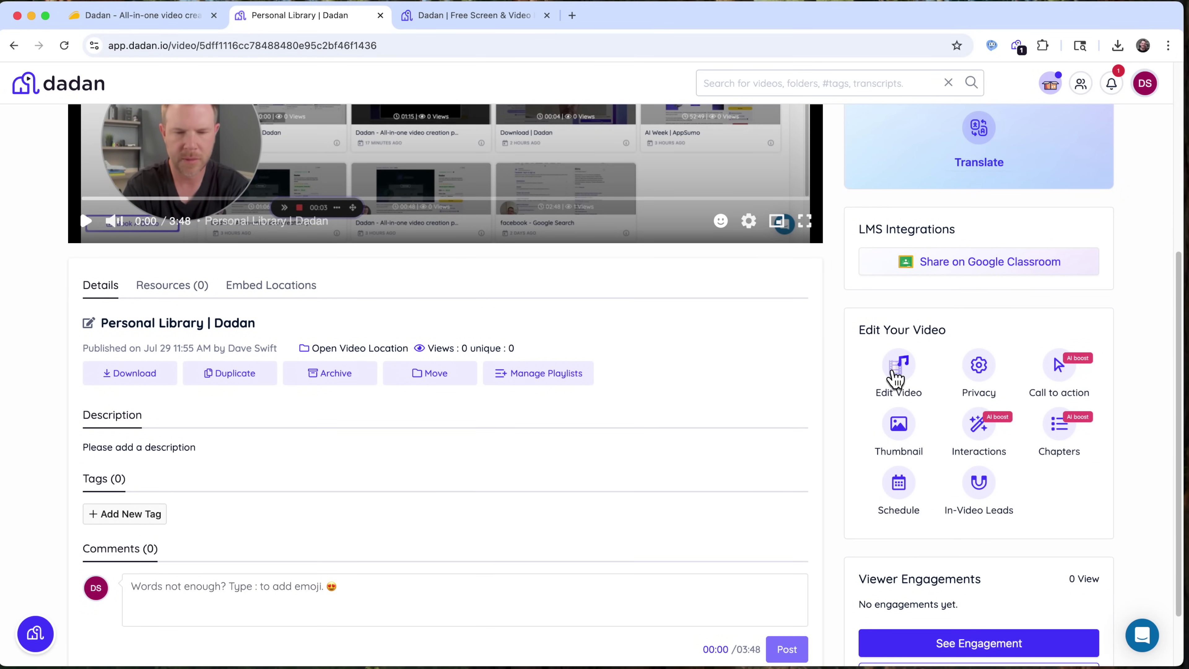
left_click(897, 375)
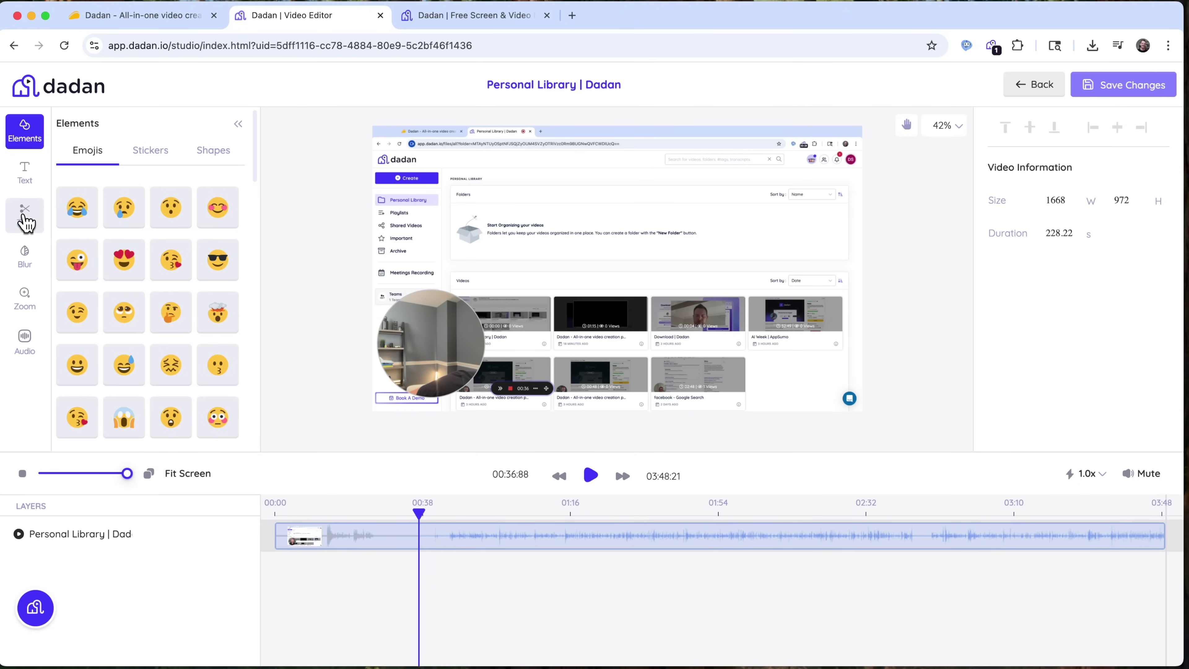
Add a trim segment from about 00:01:43.60 to 00:01:53.09 on the timeline, and preview playback across it
left_click(26, 223)
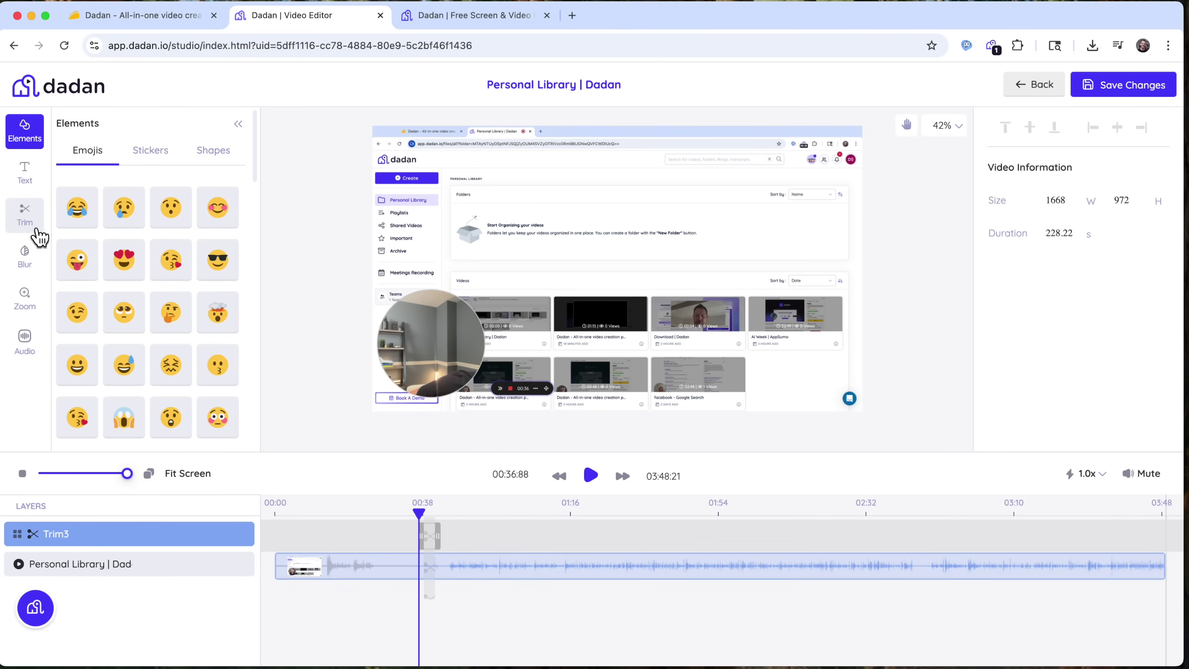
left_click_drag(431, 549, 715, 539)
left_click(668, 512)
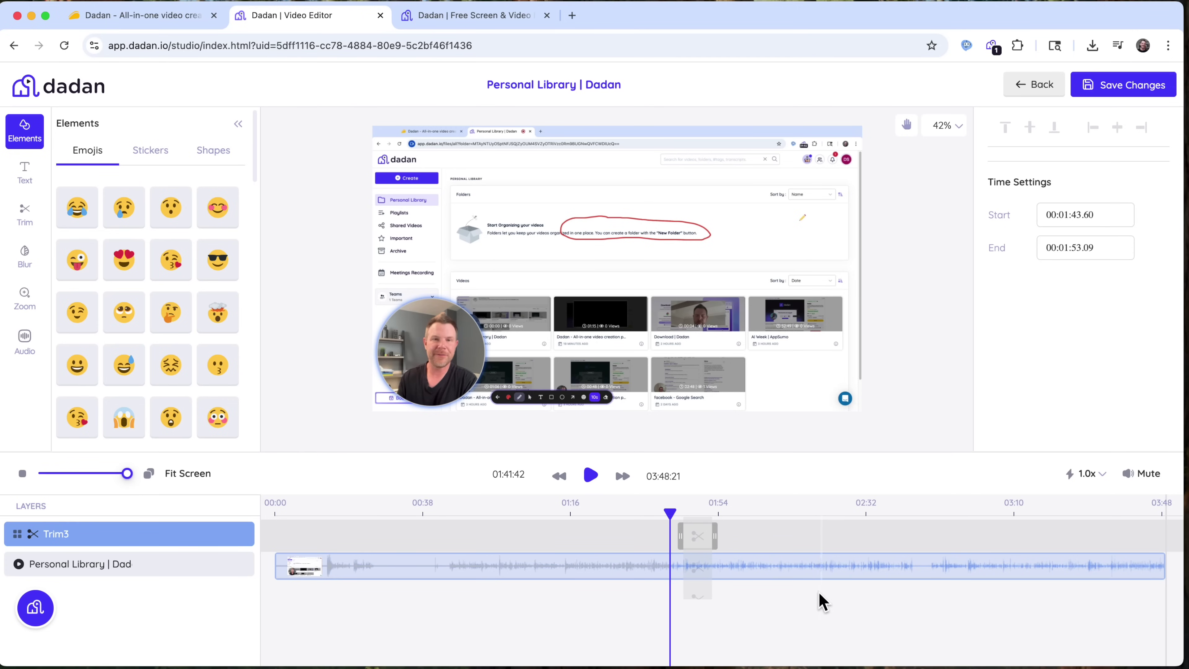
left_click(591, 476)
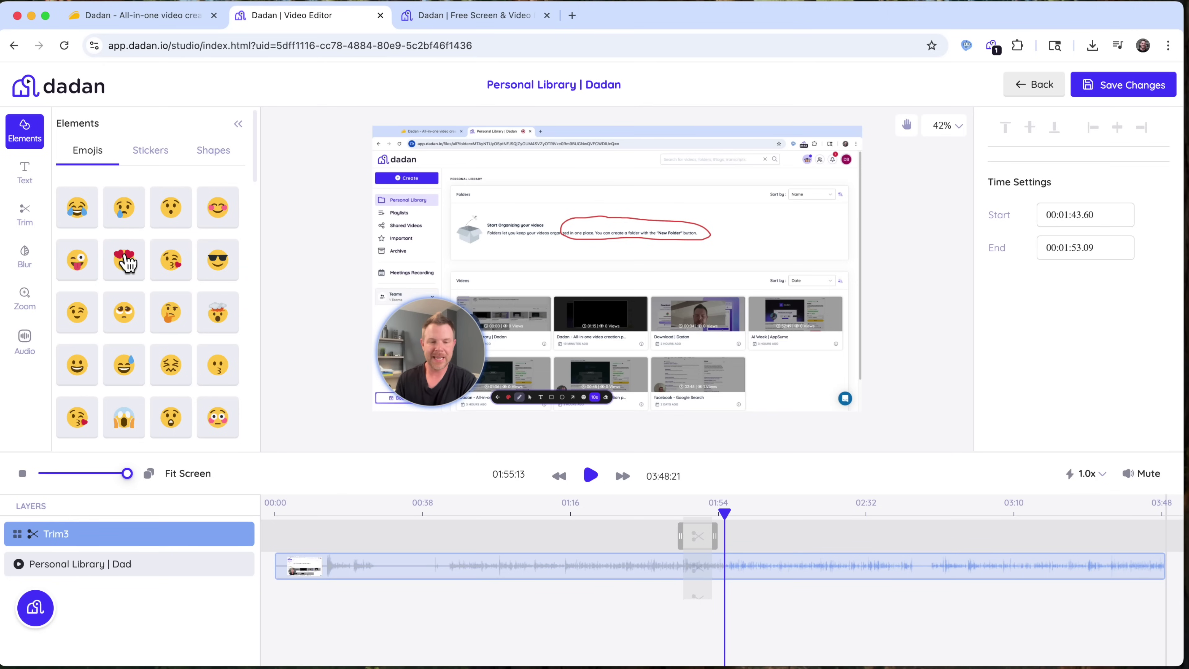
Browse the sticker and shape collections among the editor's elements
left_click(146, 150)
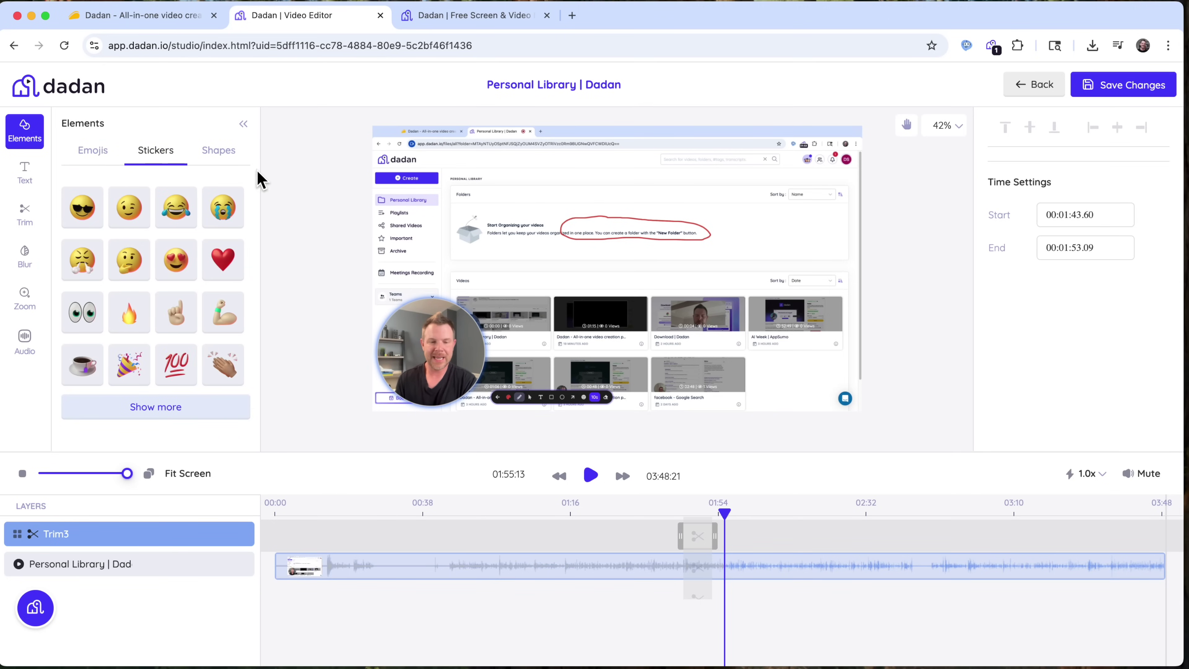
left_click(215, 151)
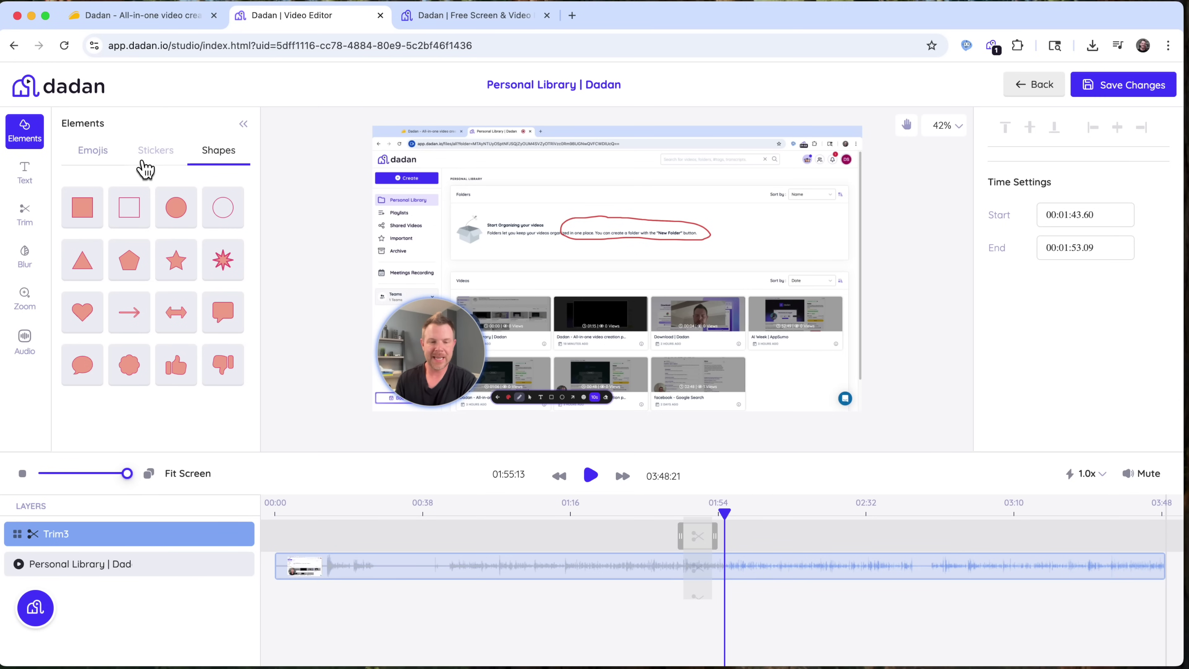
left_click(147, 150)
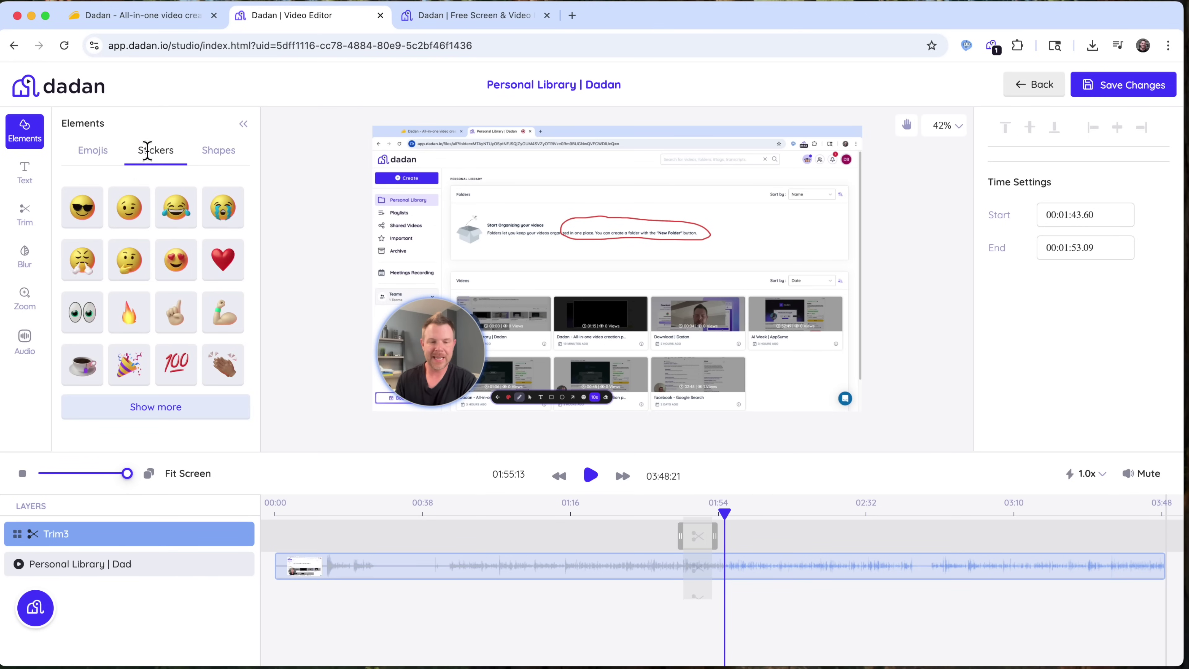
Add the sunglasses emoji sticker over the library sidebar, and time it from 00:03:39.97 to the end of the video
left_click(88, 213)
left_click_drag(653, 309, 491, 295)
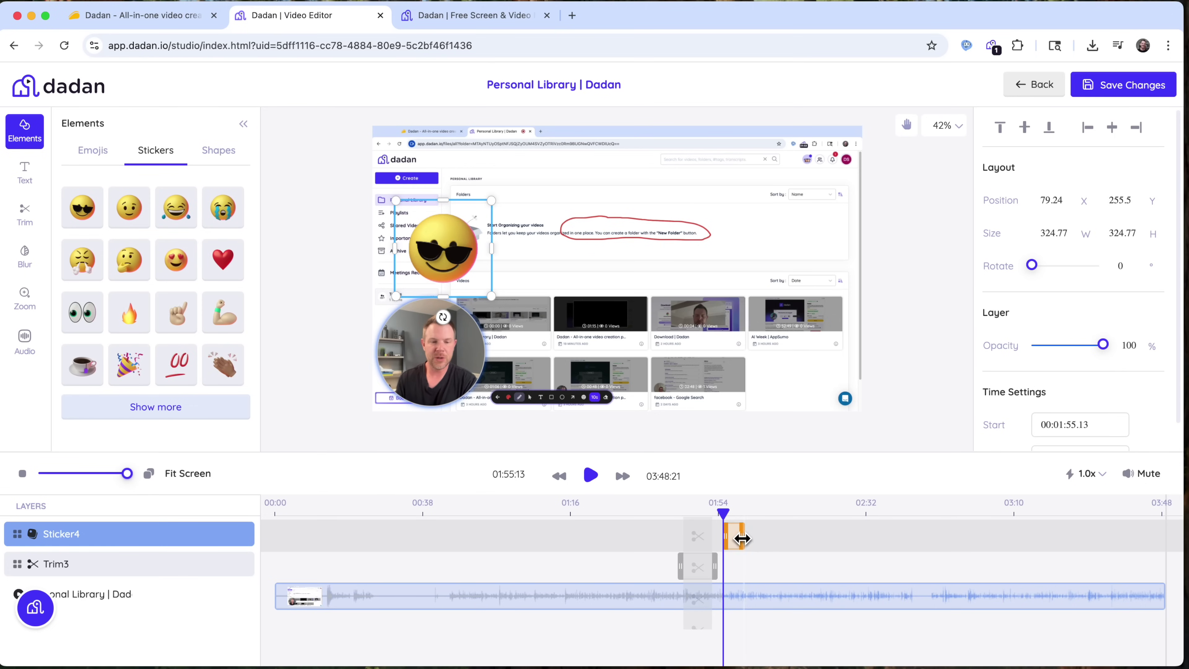
left_click_drag(741, 538, 1162, 544)
left_click_drag(728, 537, 1131, 558)
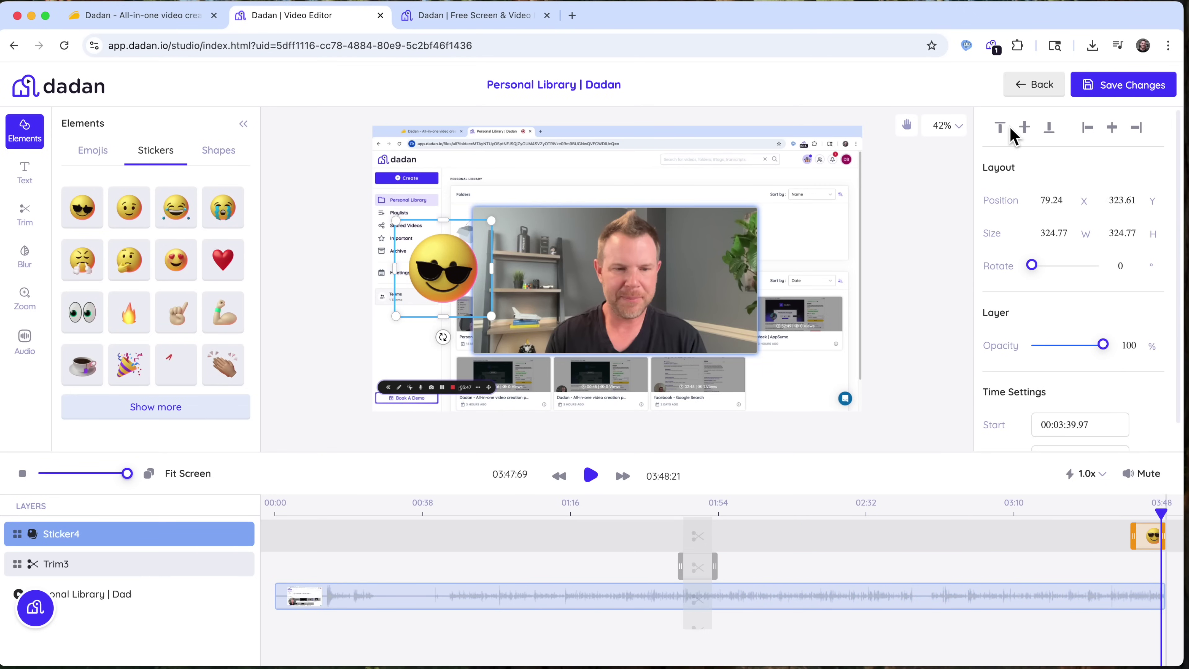
Try the sticker's top, bottom and horizontal centre alignments, and move it to the upper-right corner of the presenter's picture
left_click(1000, 127)
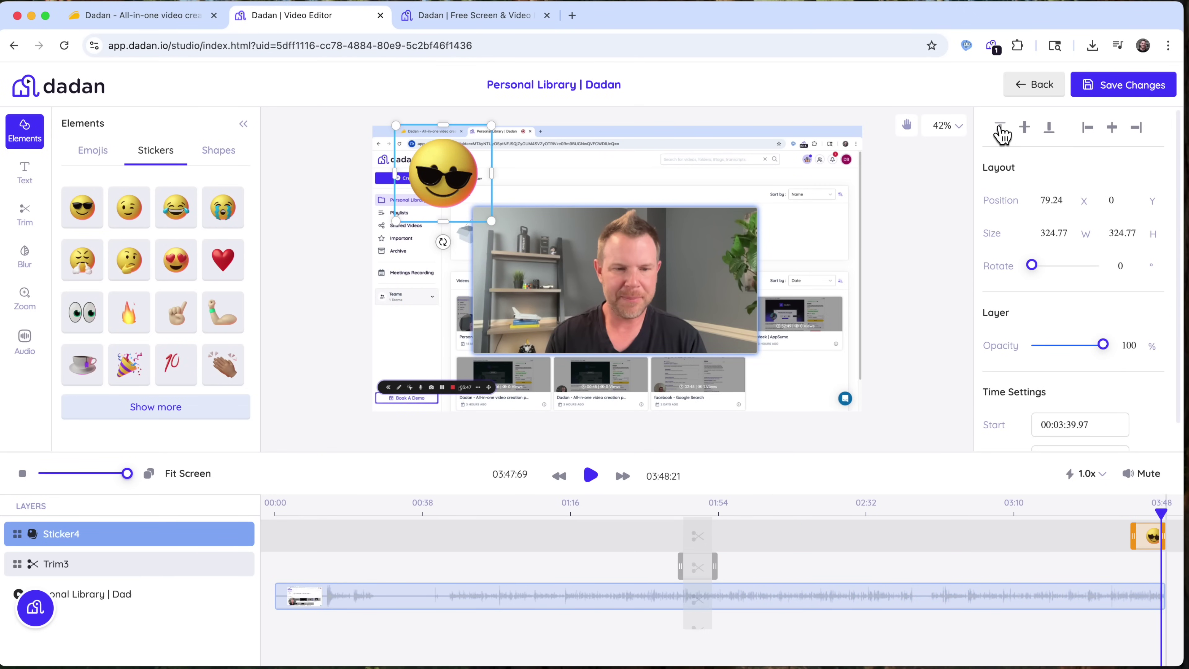
left_click(1049, 131)
left_click(1113, 130)
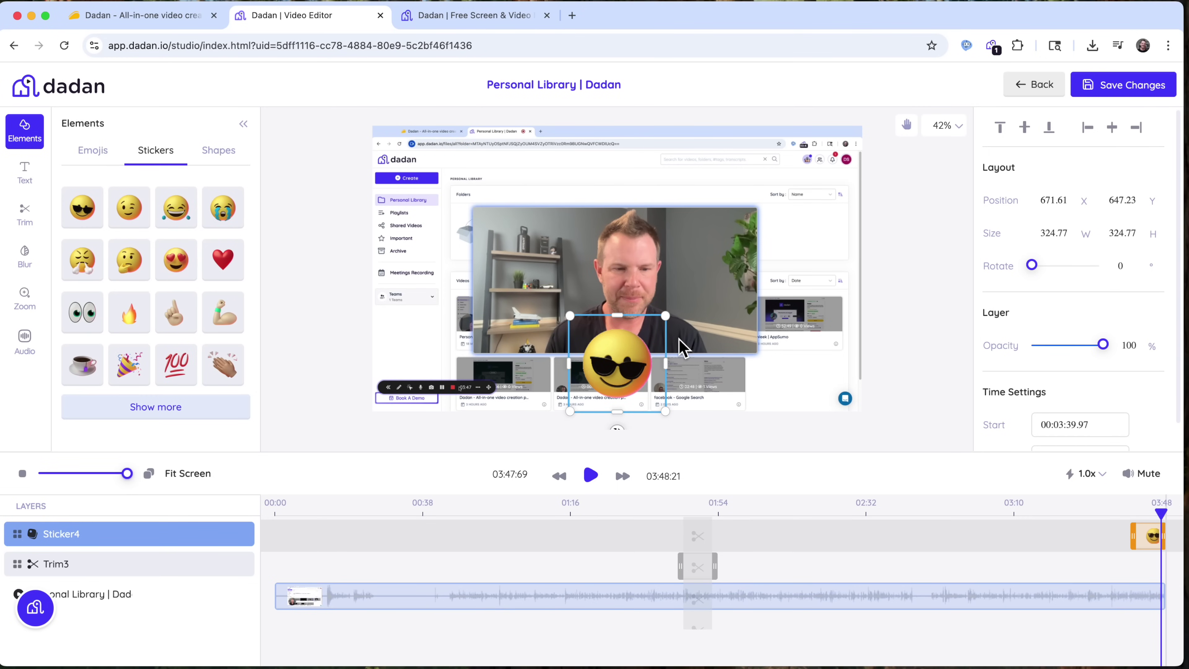
left_click_drag(620, 357, 756, 245)
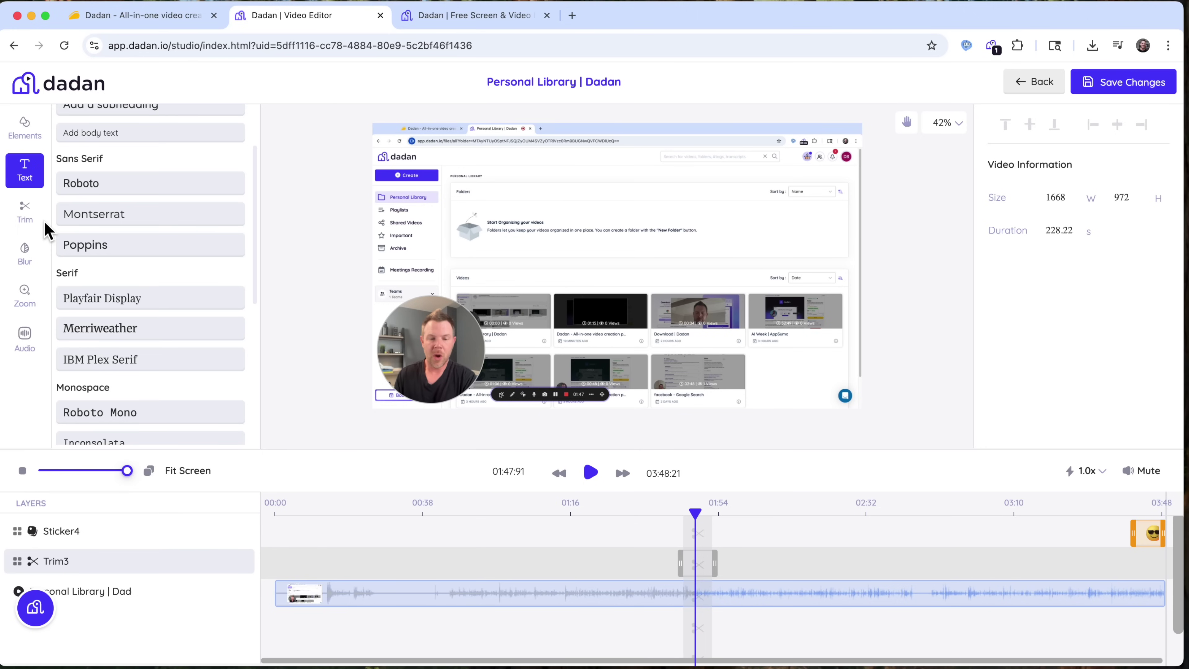
Add a Roboto Mono text layer reading "My text", and time it from about 02:00 to 02:35 on the timeline
left_click(27, 173)
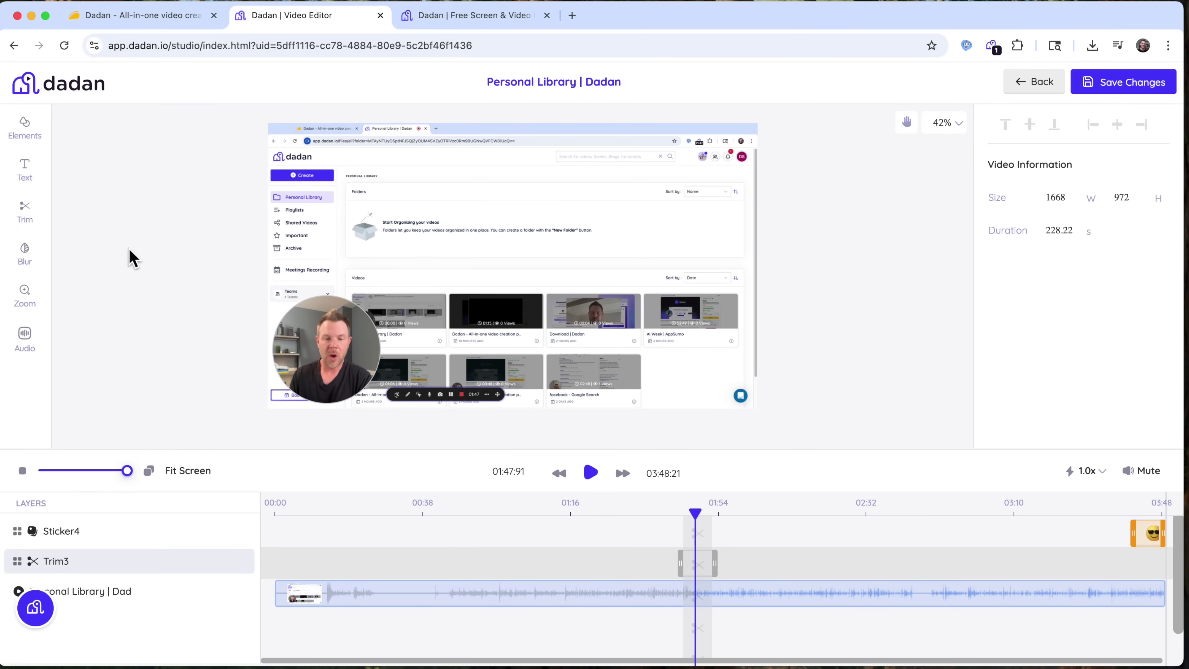
left_click(28, 171)
scroll(135, 244, "down", 5)
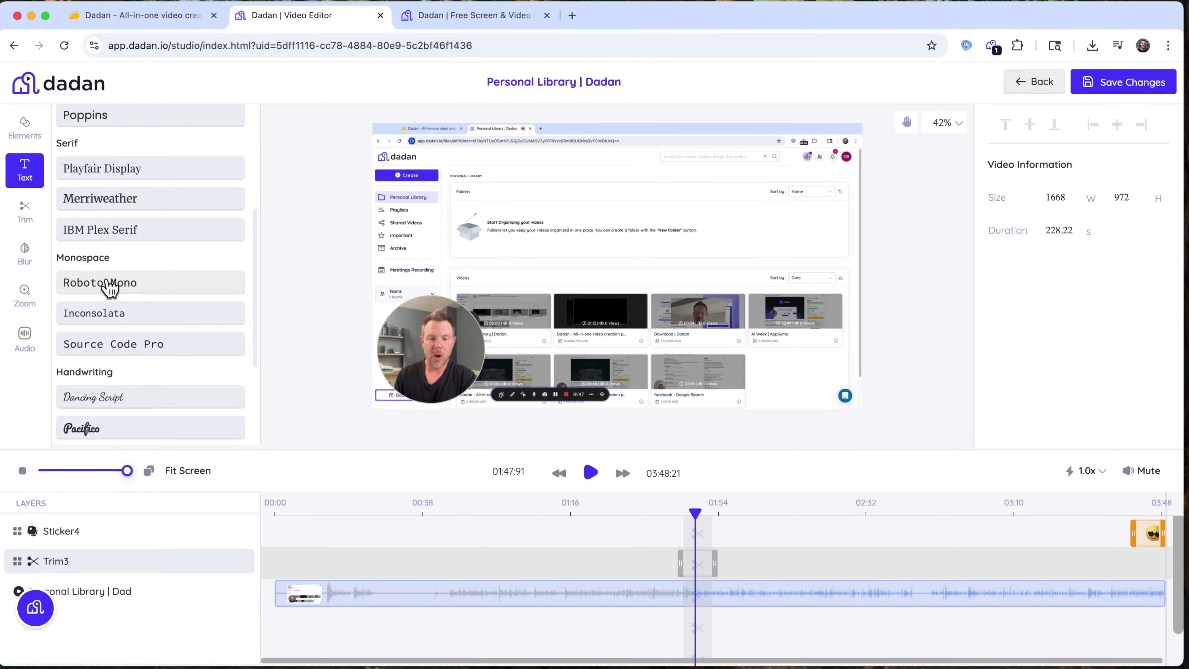
left_click(130, 284)
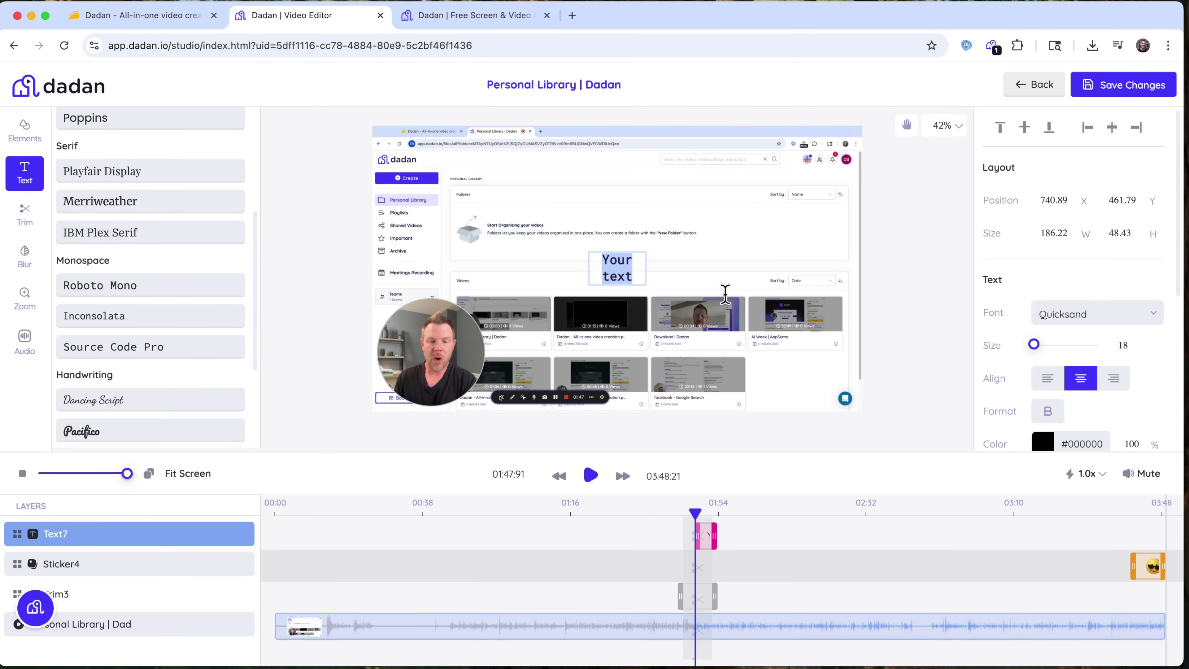
left_click_drag(711, 540, 798, 545)
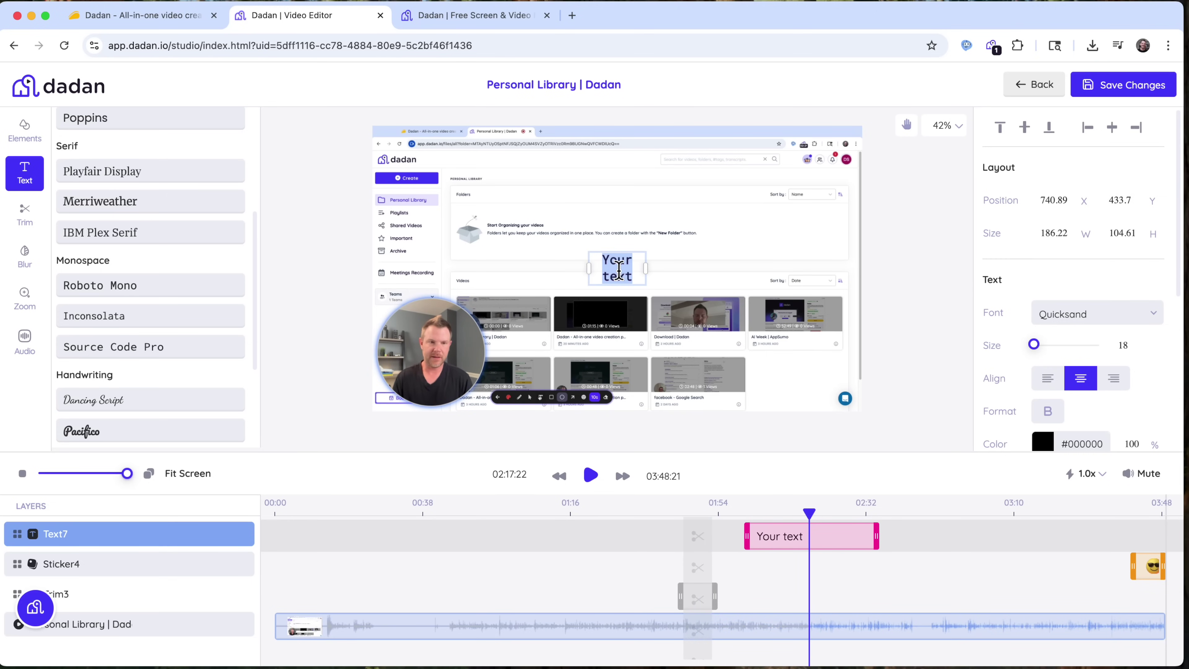
type("My text")
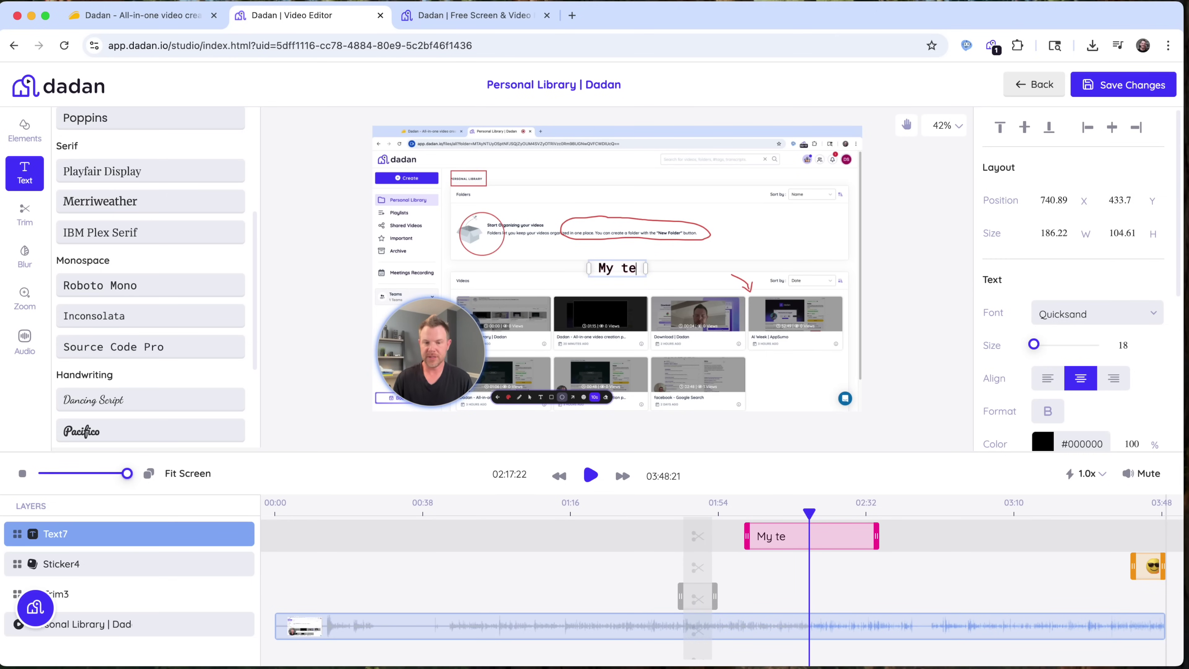
Add a blur over the face in the webcam bubble, running from 00:02:17.22 to about 02:34
left_click(26, 262)
left_click_drag(618, 265, 429, 344)
left_click_drag(829, 535, 874, 536)
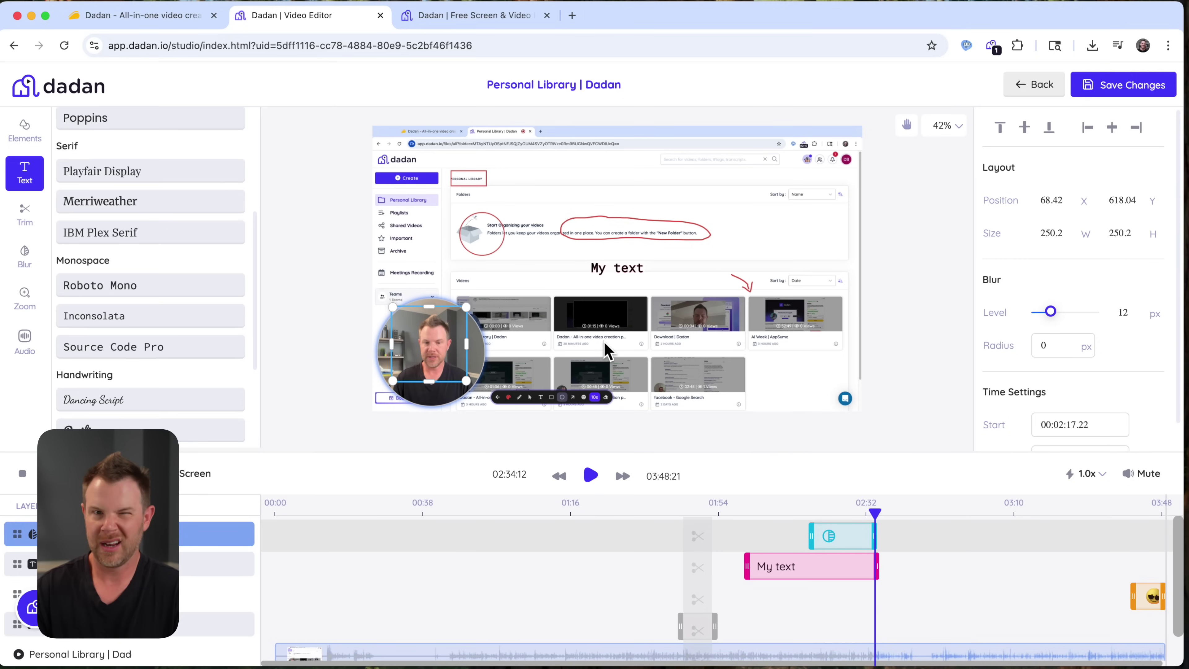
Add a zoom effect from 00:02:34.12 to about 02:51, and enlarge its area to about 576 by 576 near the frame's centre
left_click(25, 299)
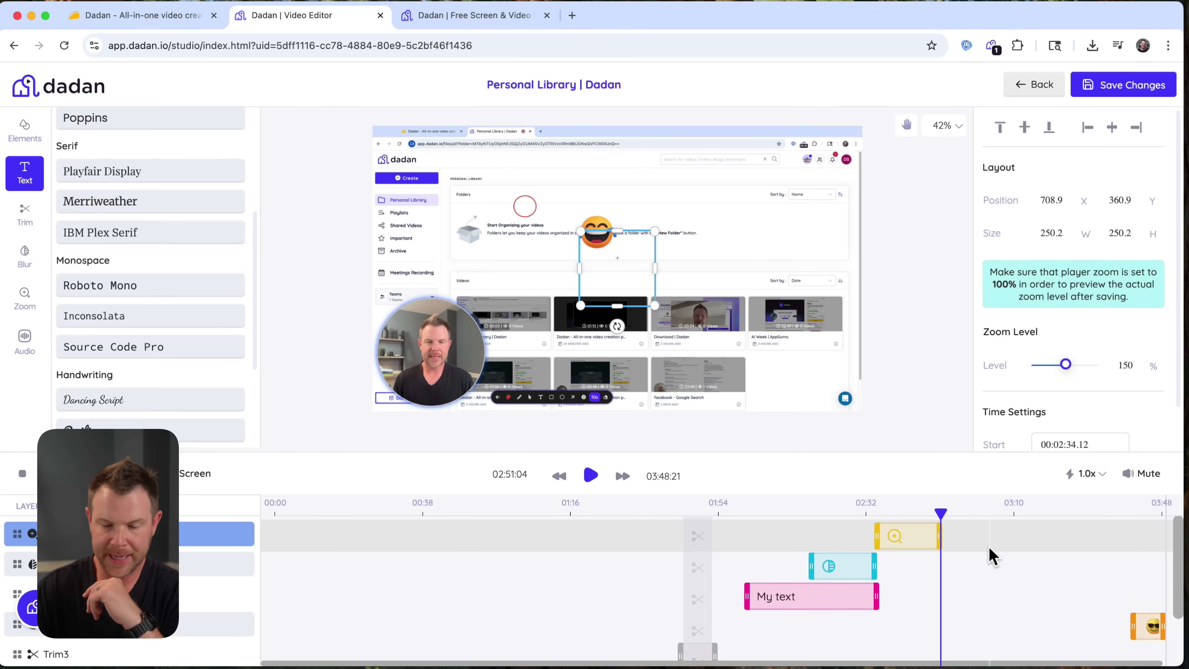
left_click_drag(941, 518, 902, 512)
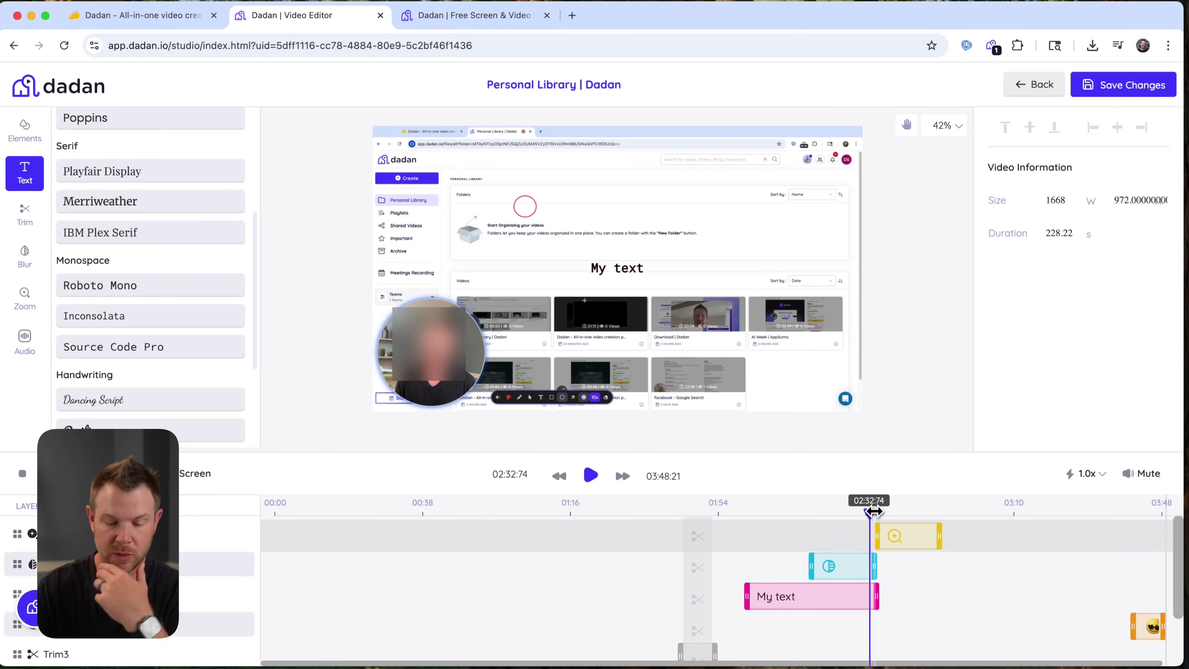
left_click(873, 512)
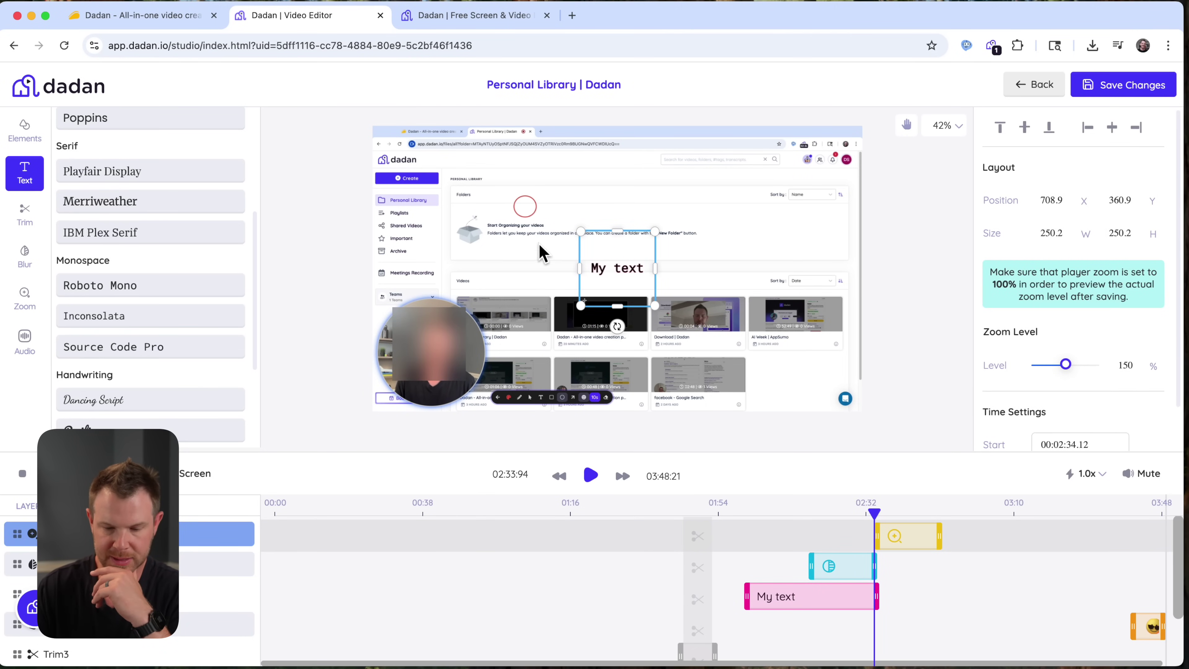
left_click(912, 534)
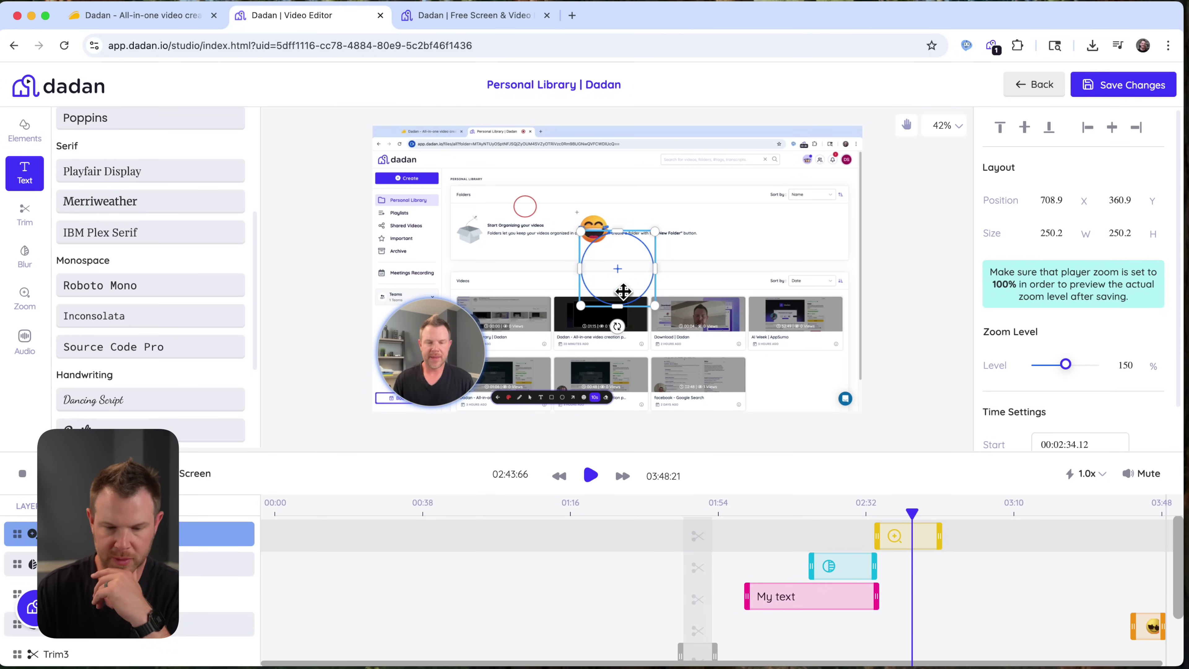
left_click_drag(609, 281, 610, 243)
left_click_drag(644, 280, 797, 393)
left_click_drag(712, 342, 650, 297)
Preview playback across the zoom effect, and set its zoom level to 128%
left_click(947, 593)
key("space")
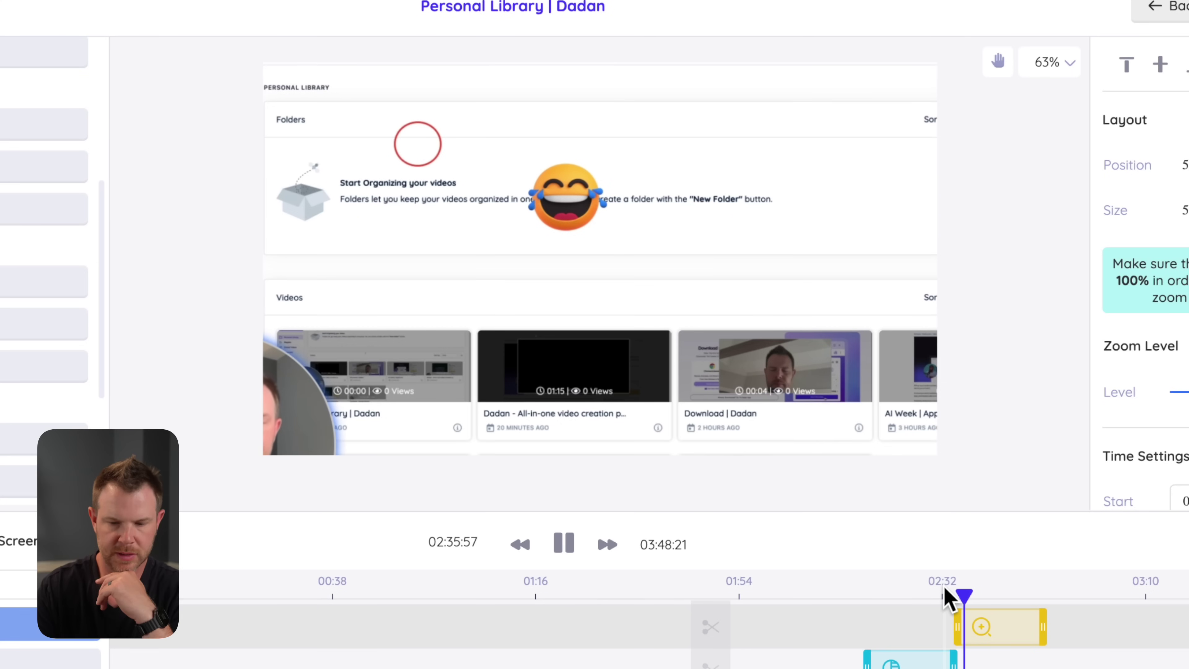
key("space")
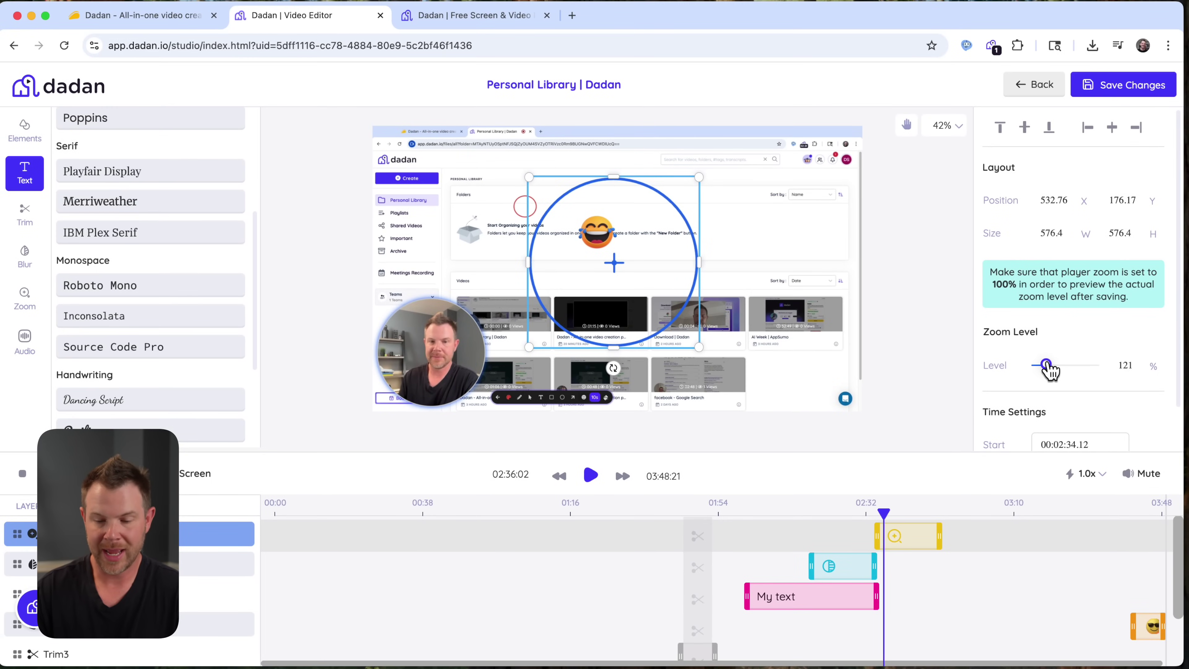
left_click_drag(1046, 364, 1052, 365)
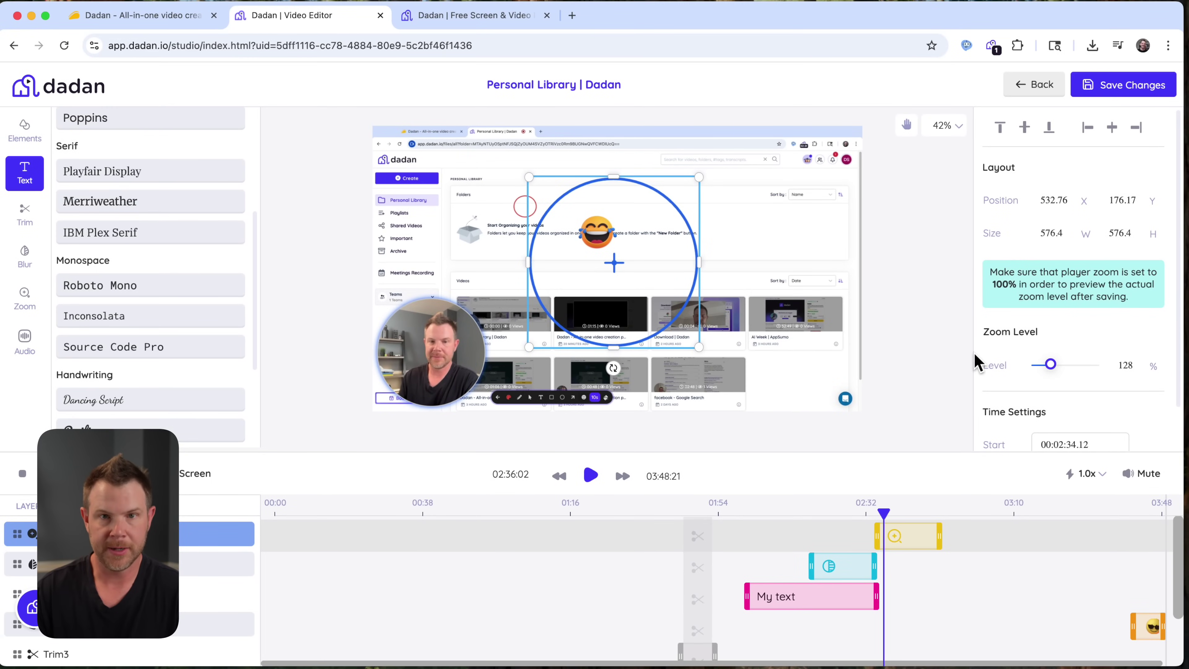
Leave the editor without saving, and open the video's privacy settings from its video page
left_click(1037, 87)
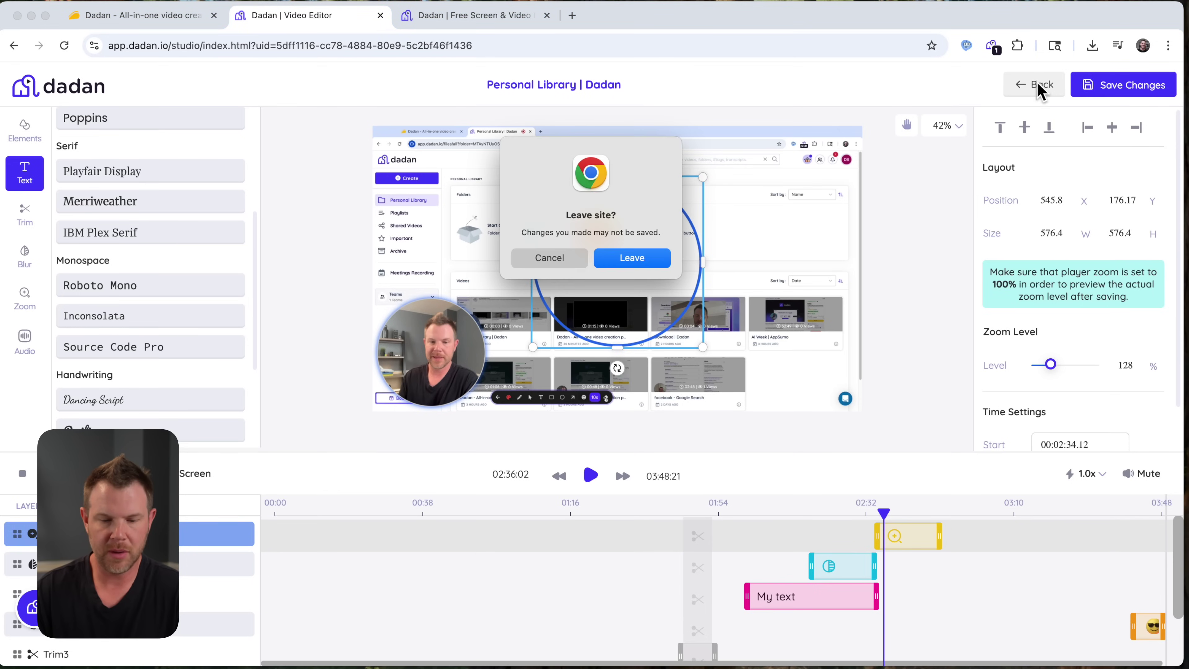
left_click(627, 257)
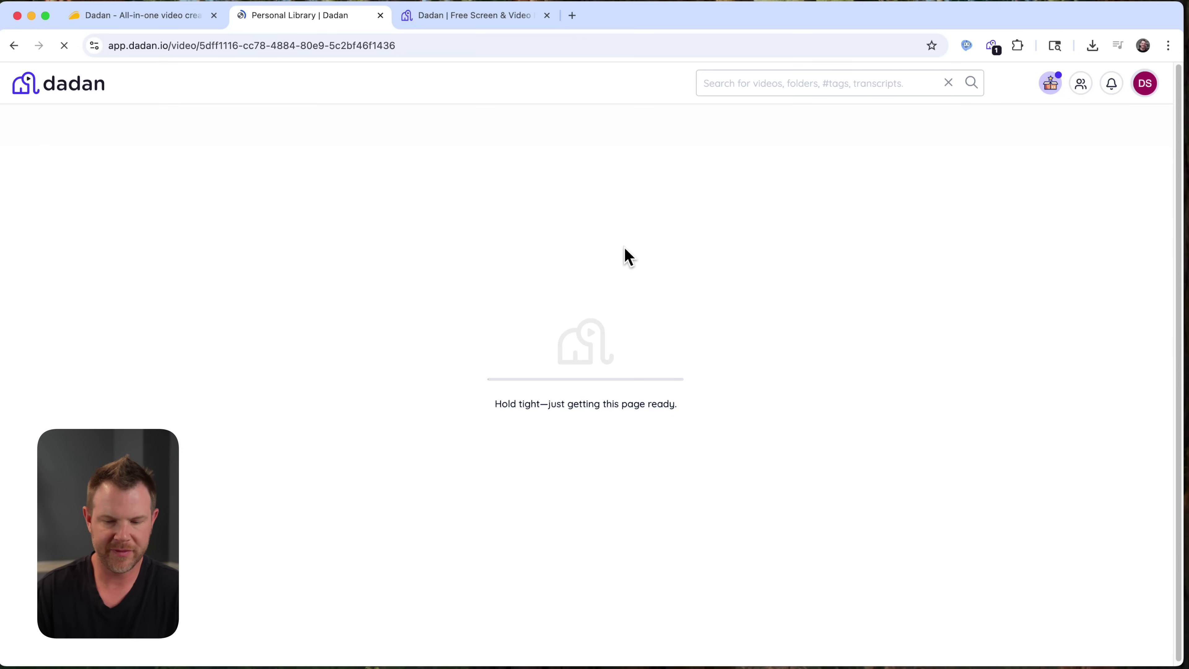
scroll(773, 328, "down", 5)
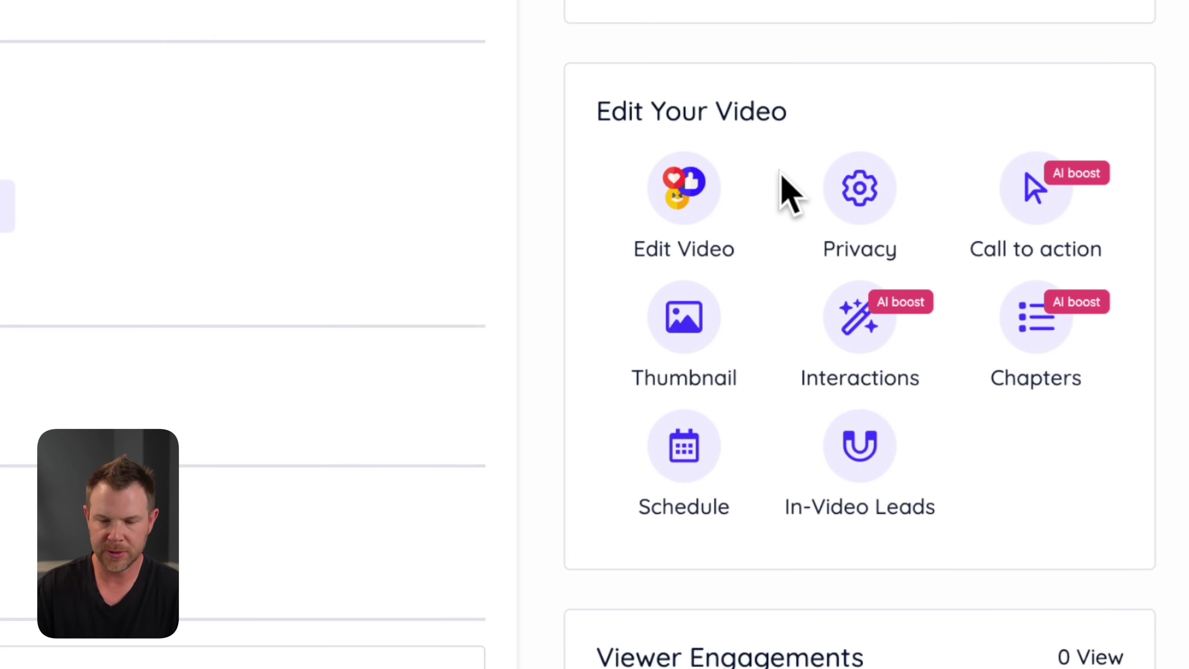
left_click(860, 190)
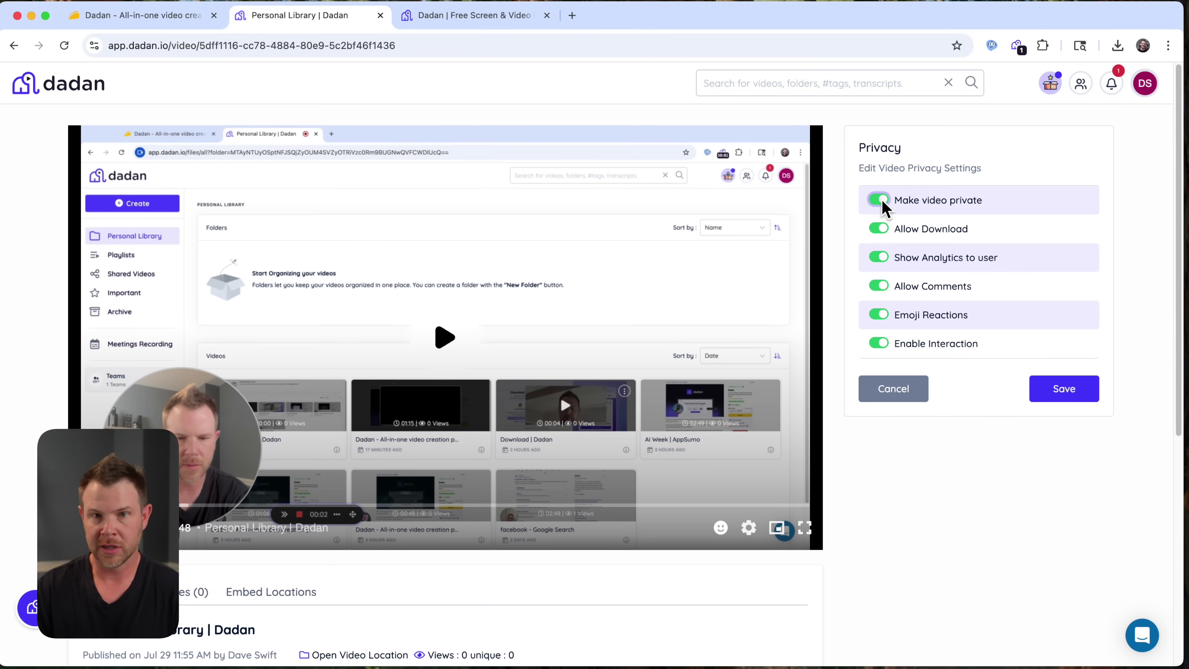
Make the video private, and disable downloads, user analytics, comments, emoji reactions and interaction
left_click(879, 229)
left_click(880, 257)
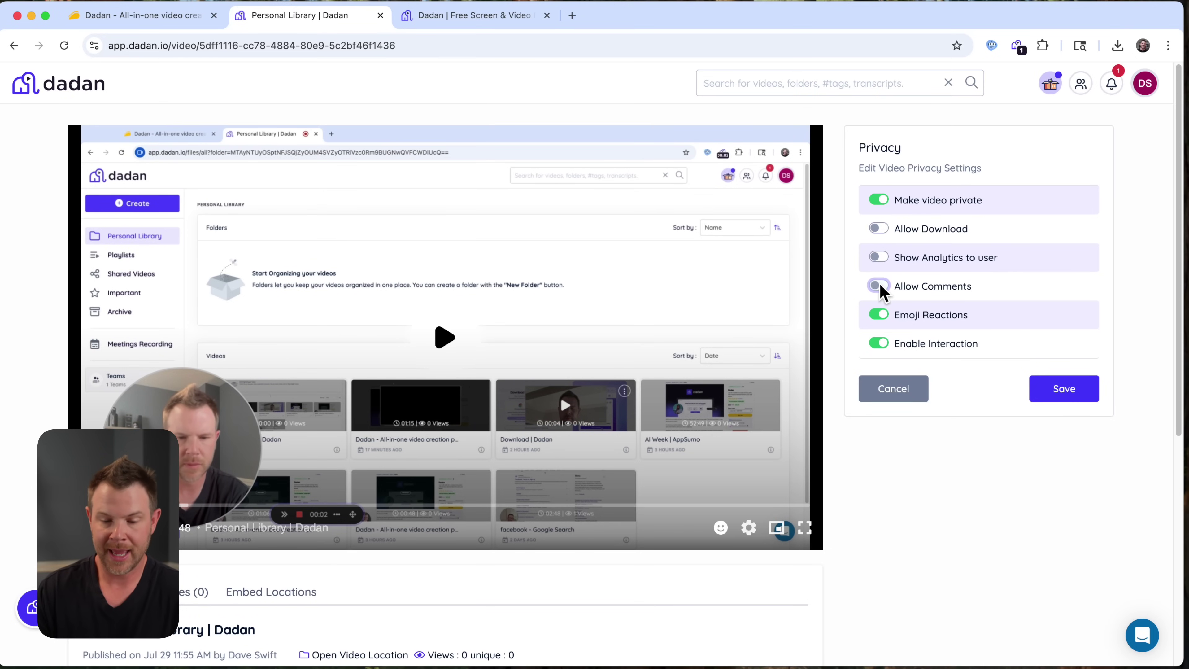
double_click(880, 316)
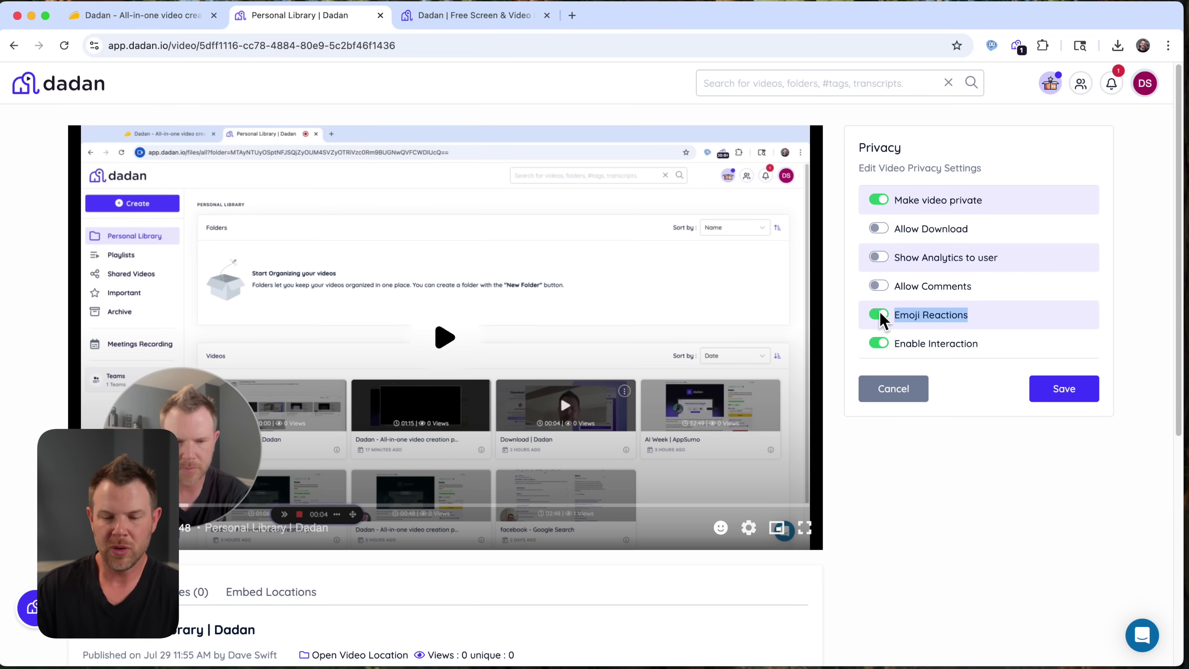
left_click(880, 314)
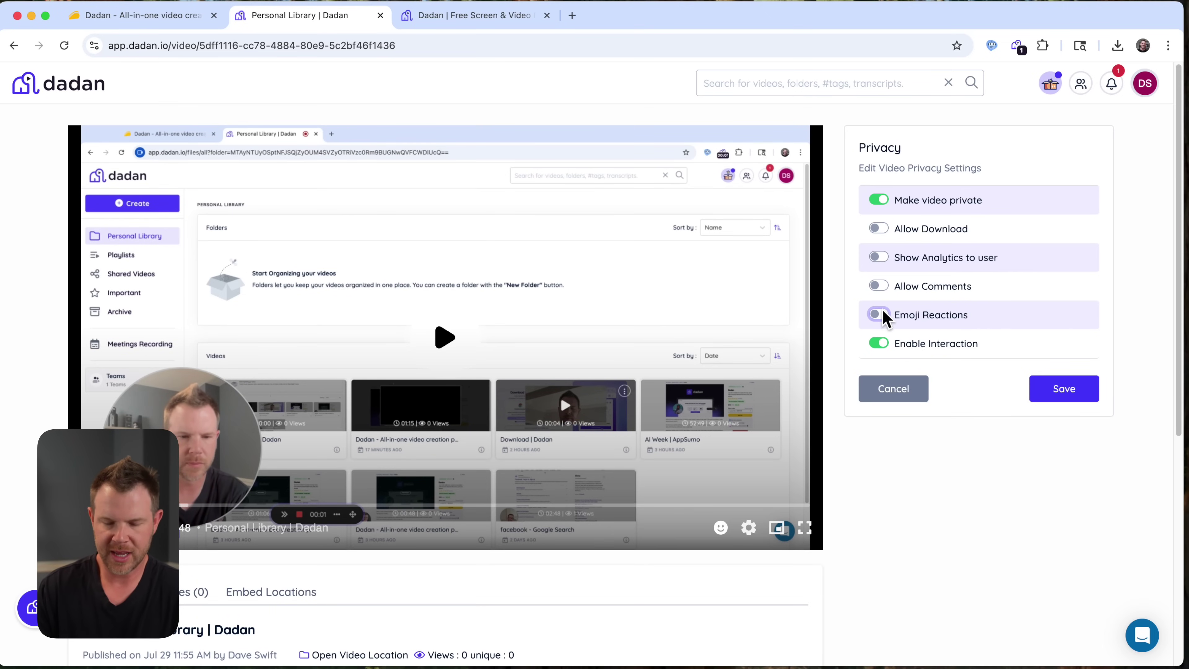
left_click(882, 344)
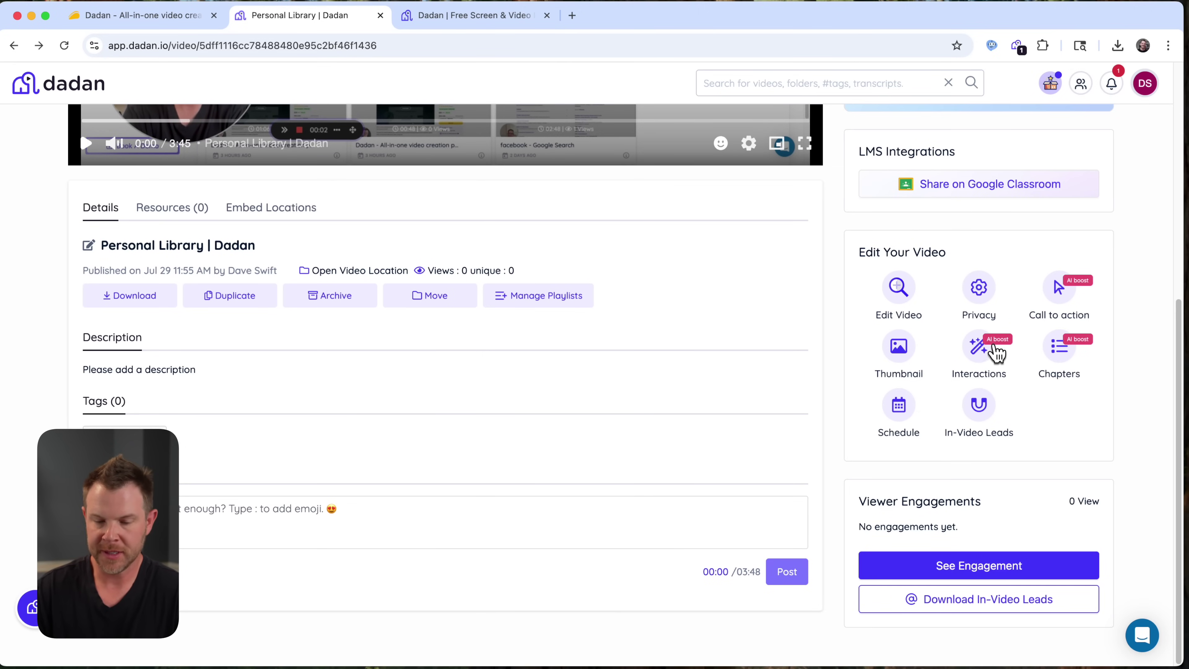
View the video's thumbnail upload and publishing schedule settings, closing each without changes
left_click(899, 351)
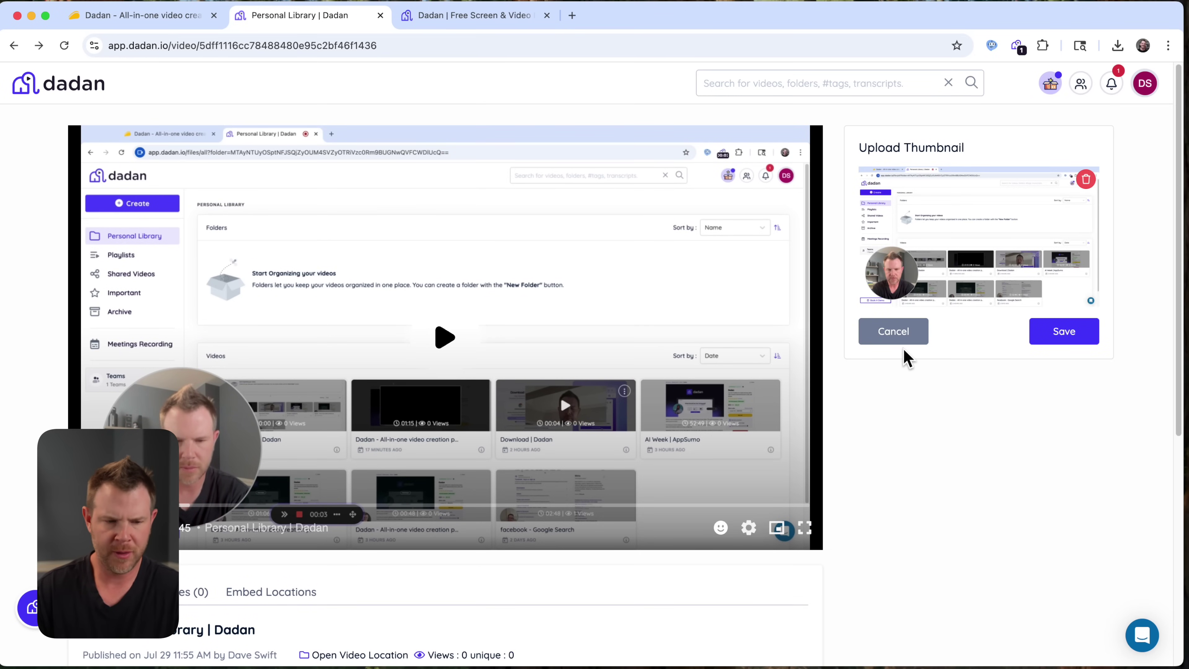
left_click(903, 341)
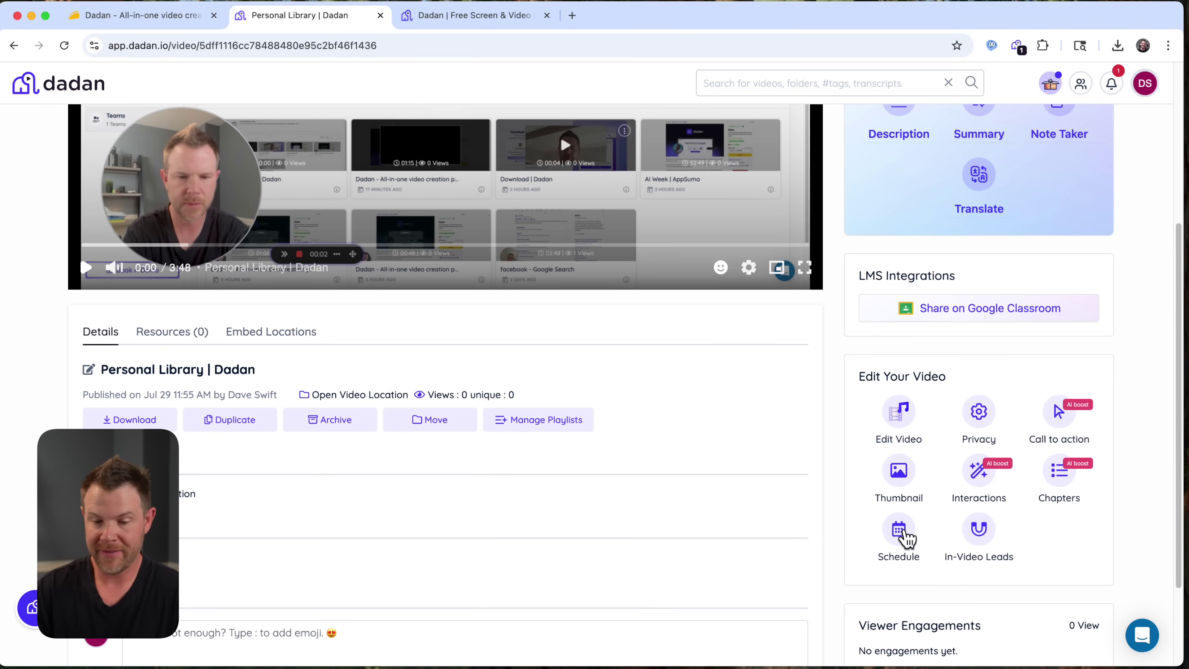
left_click(904, 538)
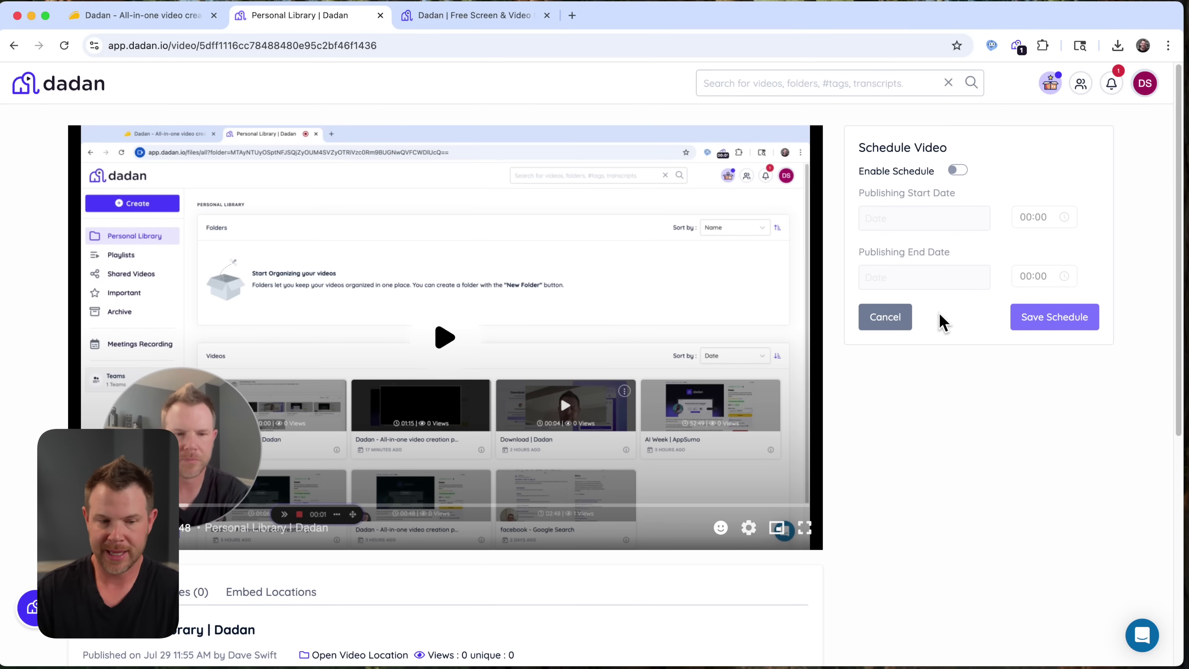
left_click(885, 318)
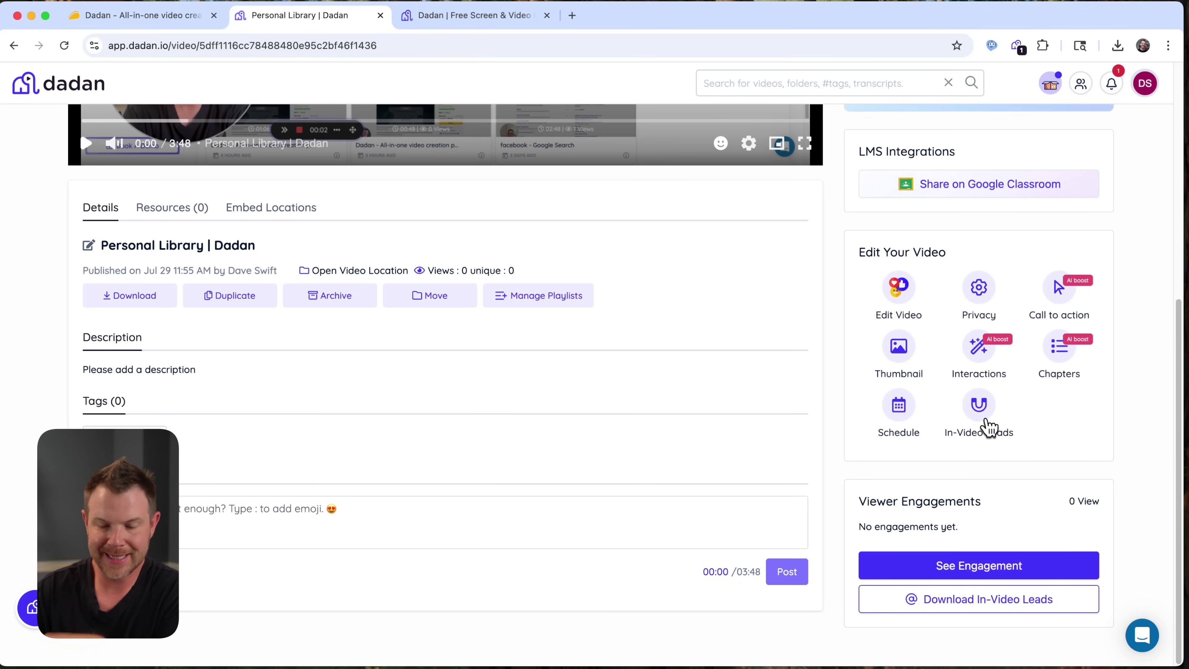
Enable in-video leads for the video, and switch Allow Skipping off and back on to compare the lead form
left_click(979, 406)
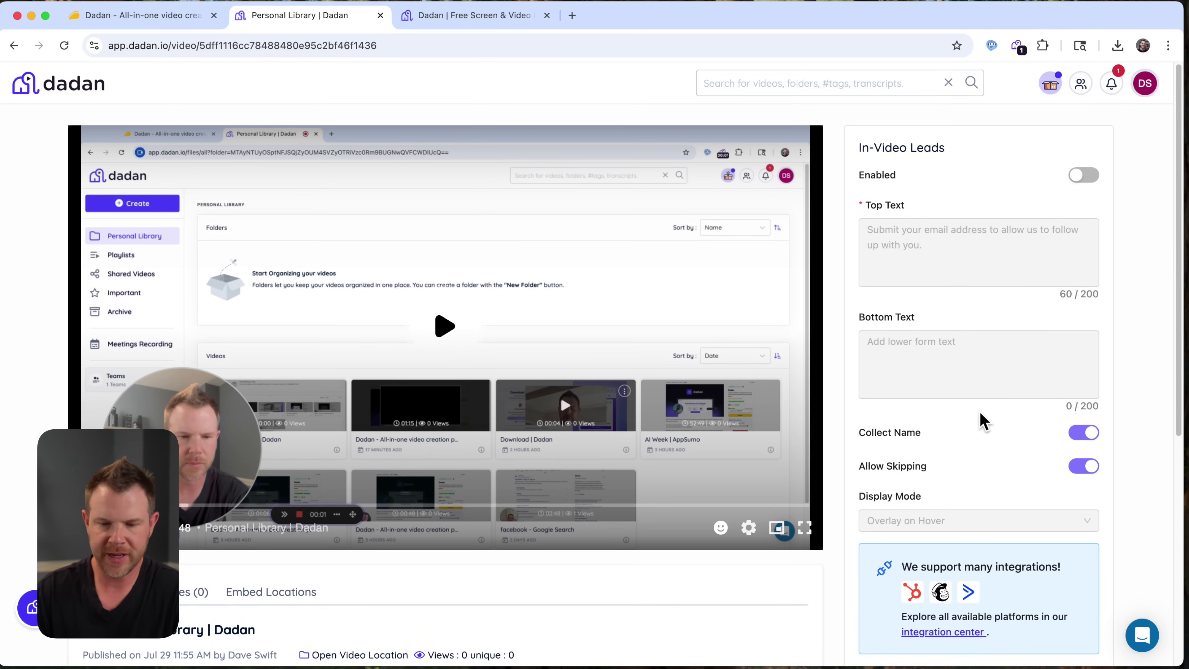
left_click(1079, 177)
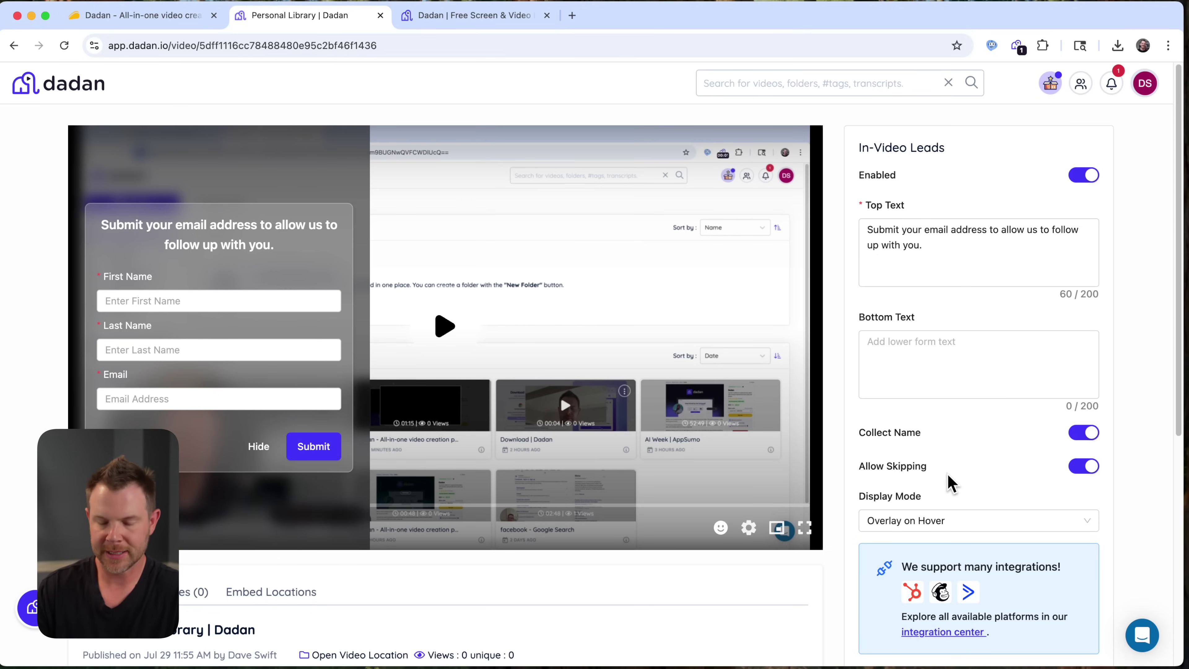
left_click(1082, 469)
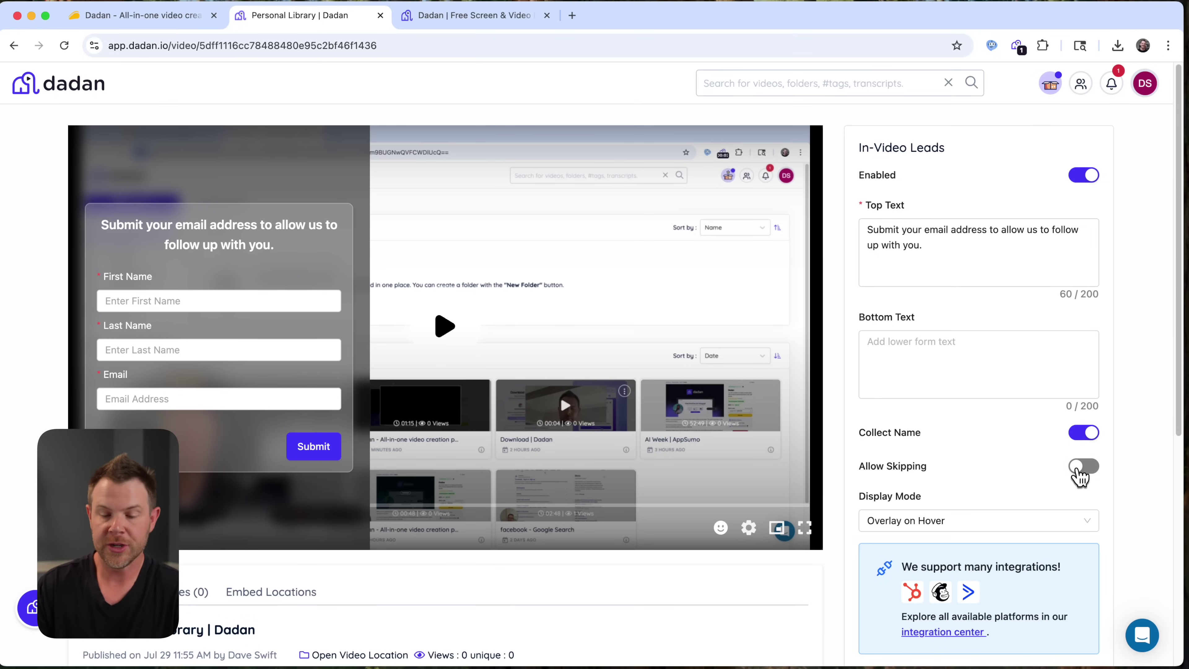
left_click(1078, 468)
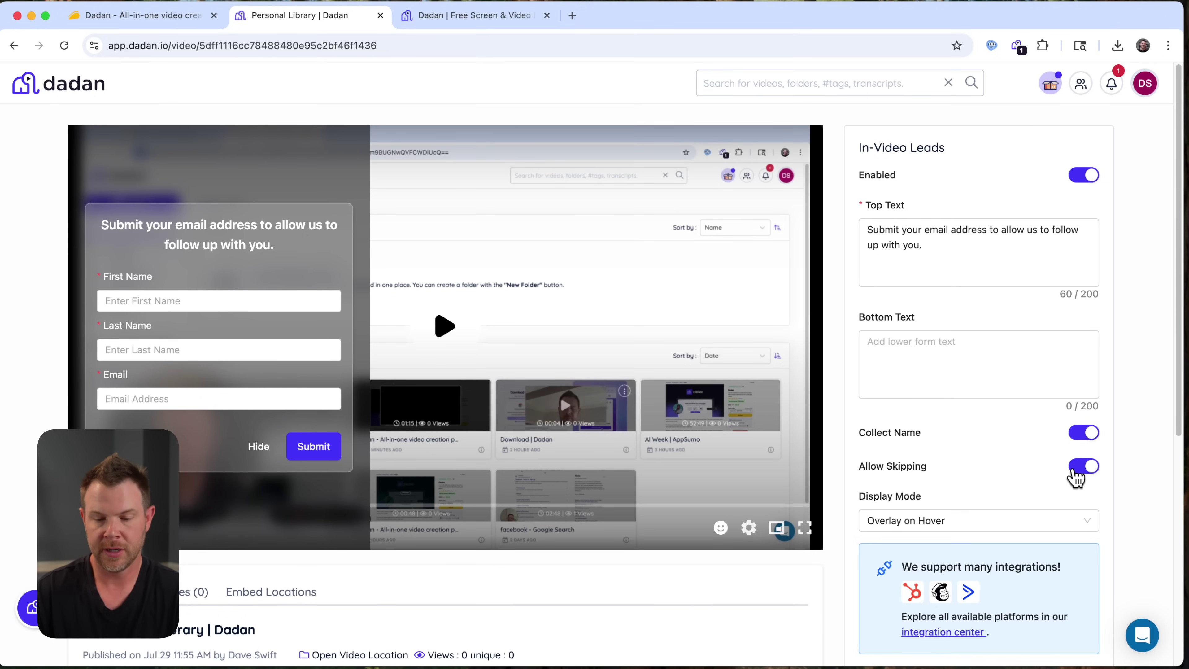
Open the integration center from the lead settings, and review the email marketing, meeting, publishing, social sharing, cloud storage and education integrations
scroll(920, 338, "down", 5)
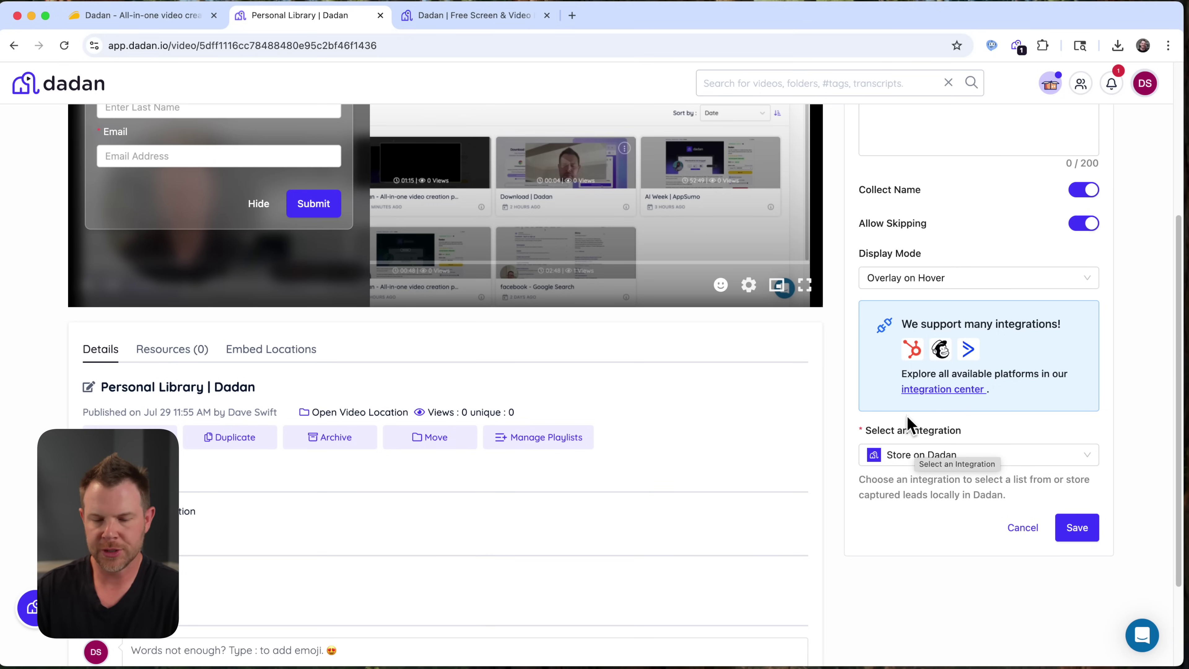
left_click(936, 389)
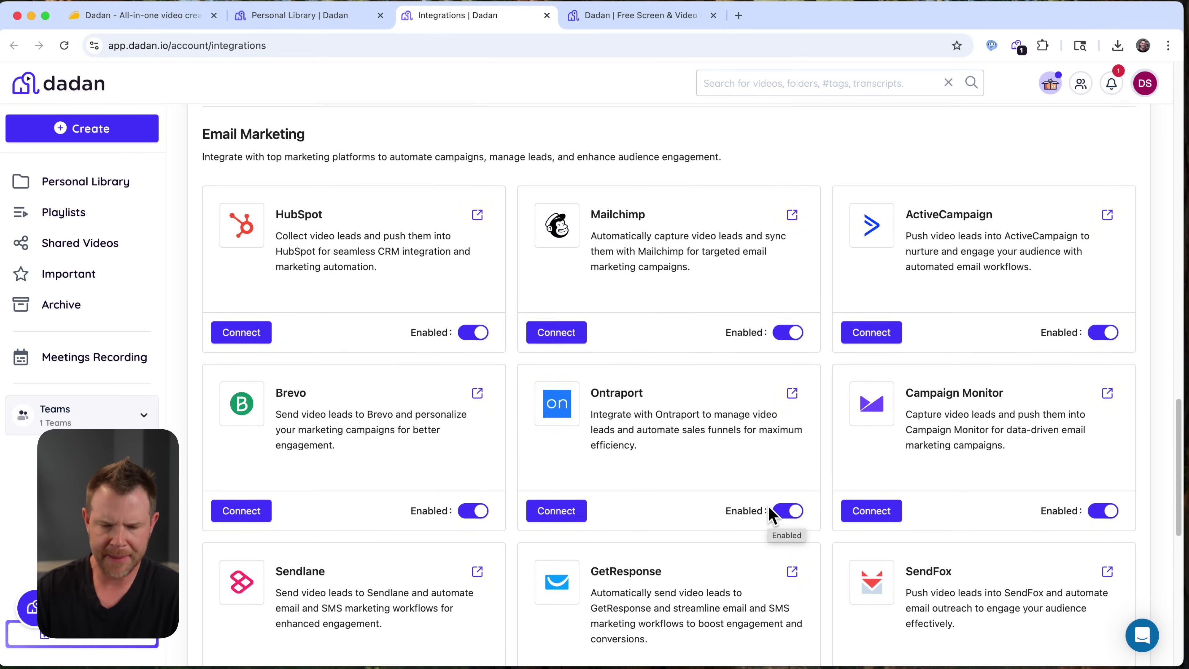
scroll(771, 515, "down", 10)
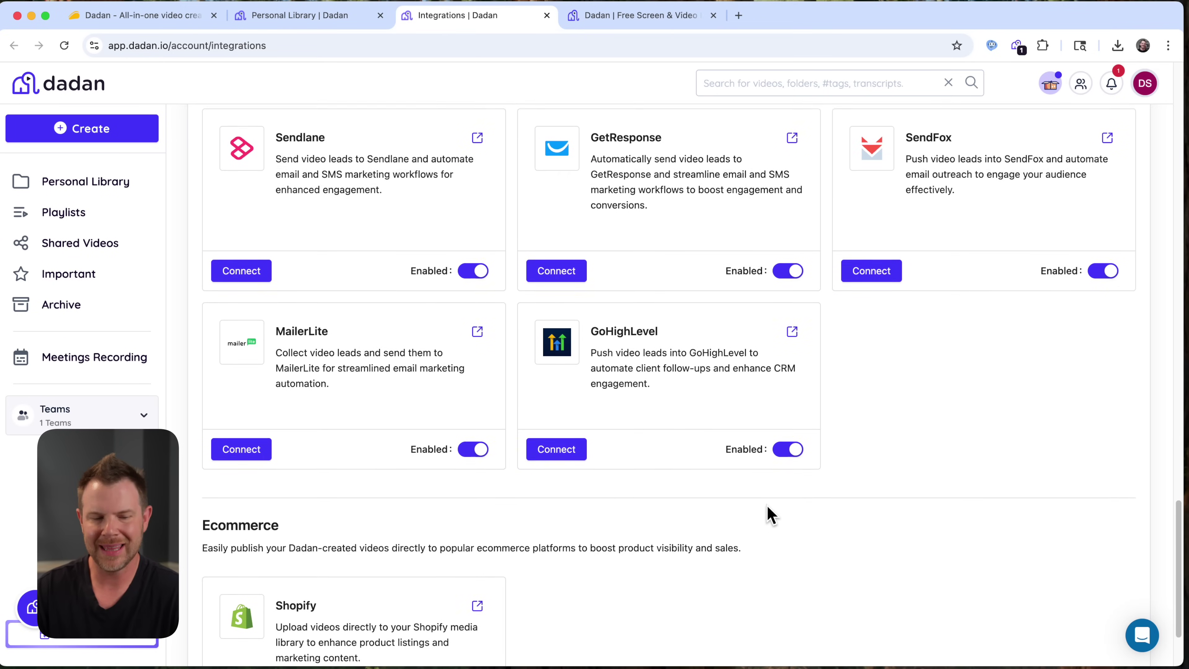
scroll(905, 528, "up", 2)
scroll(906, 524, "up", 6)
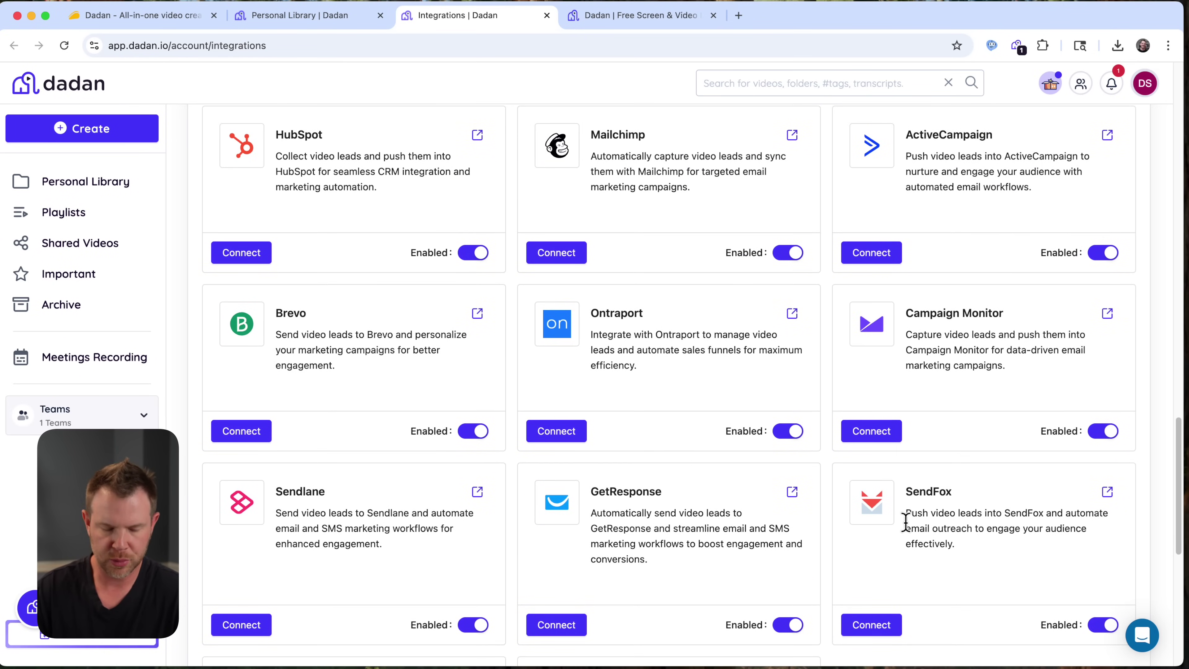
scroll(893, 513, "down", 1)
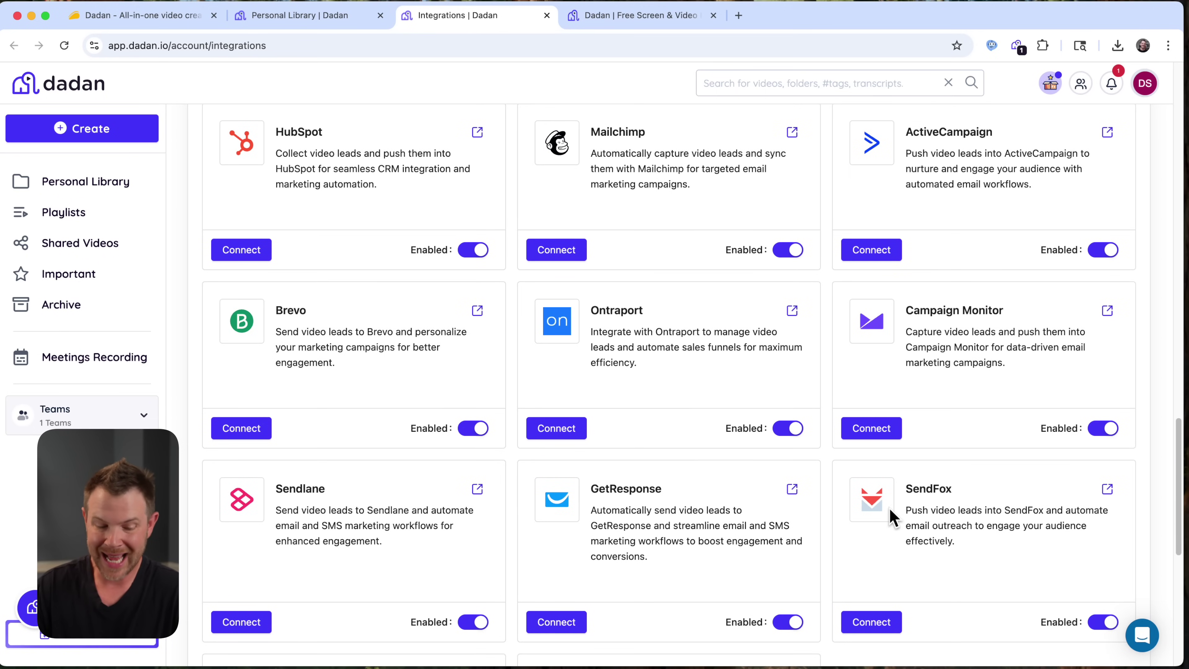
scroll(890, 509, "down", 6)
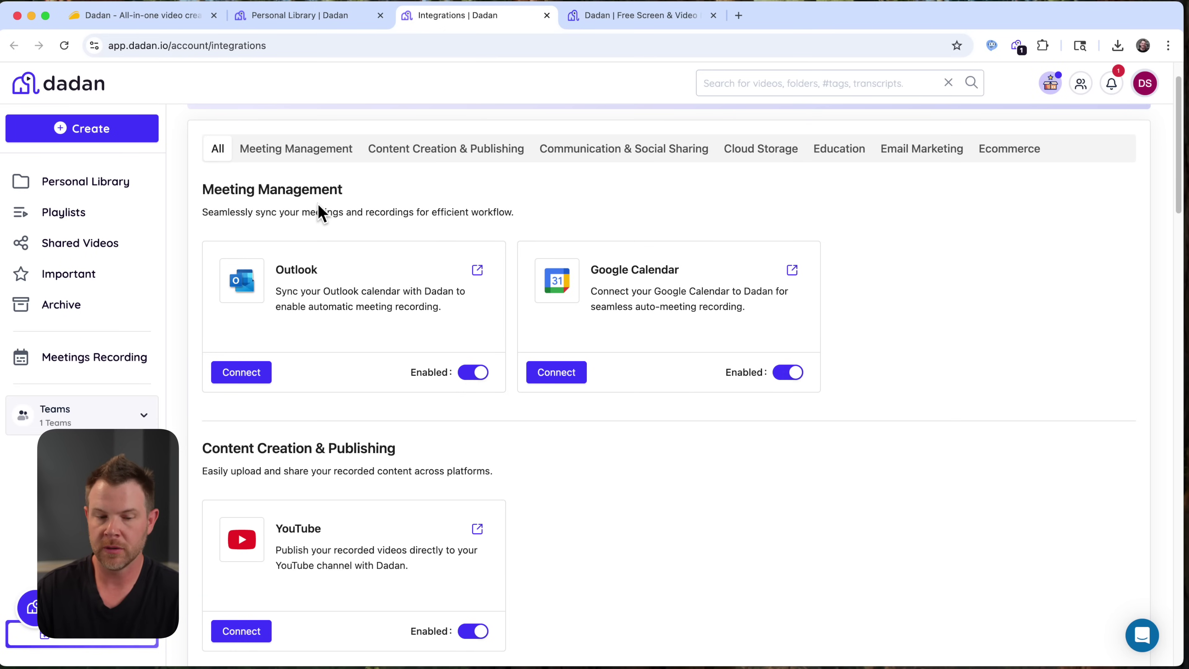
scroll(722, 499, "down", 3)
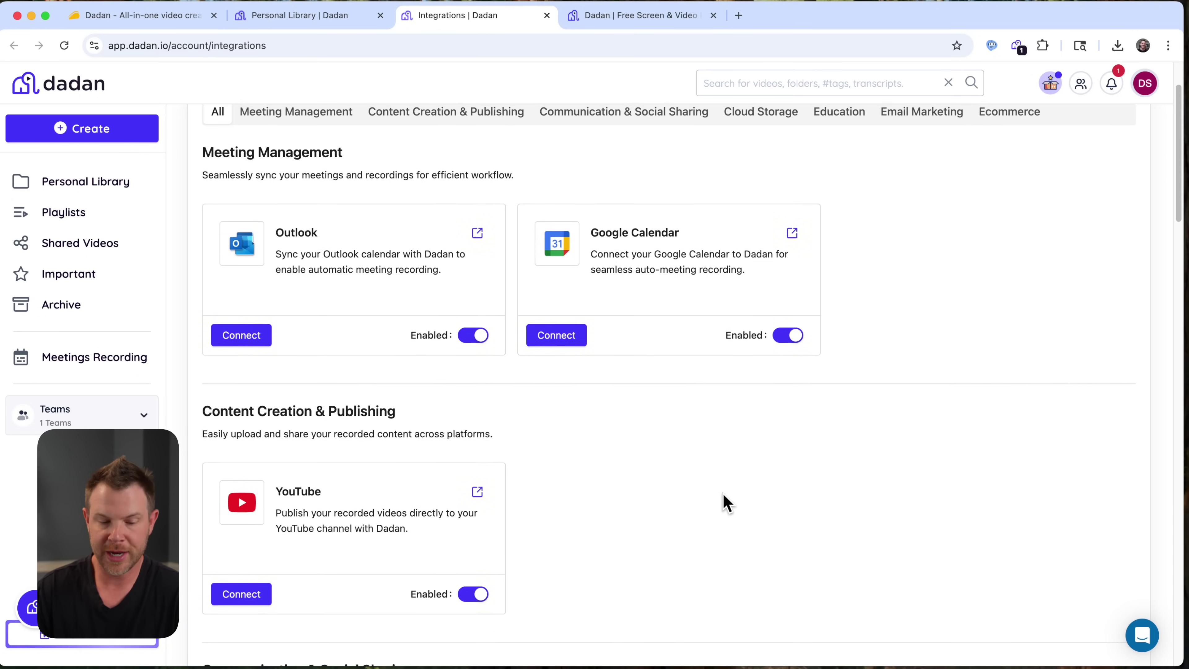
scroll(727, 503, "down", 5)
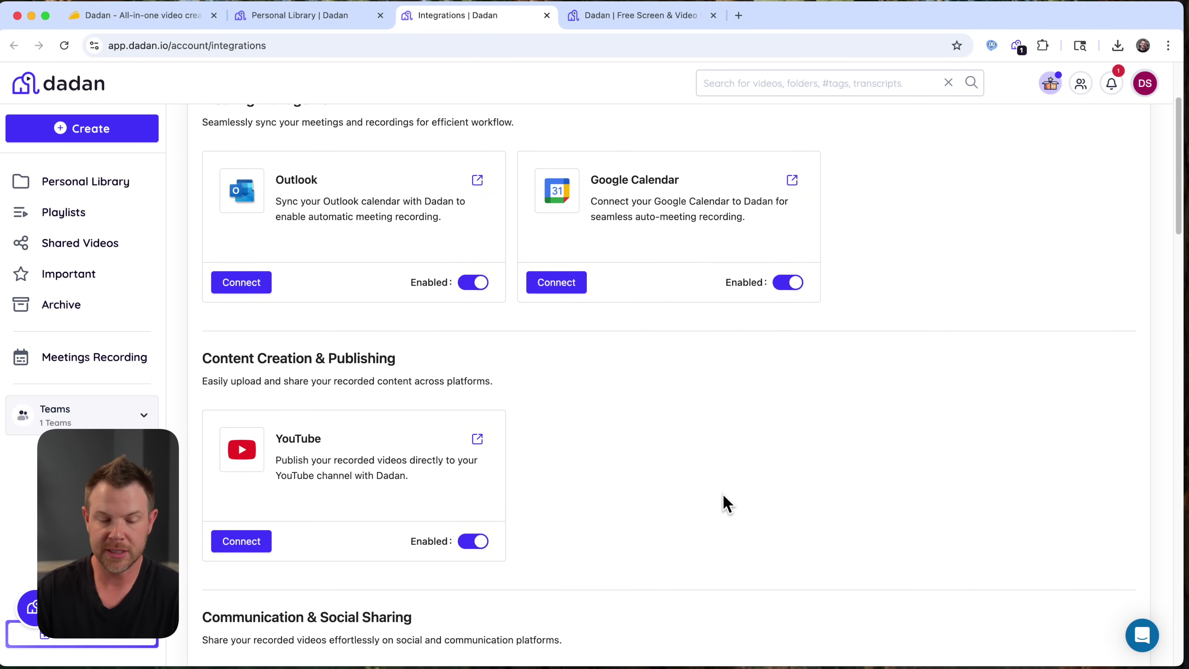
scroll(722, 491, "down", 1)
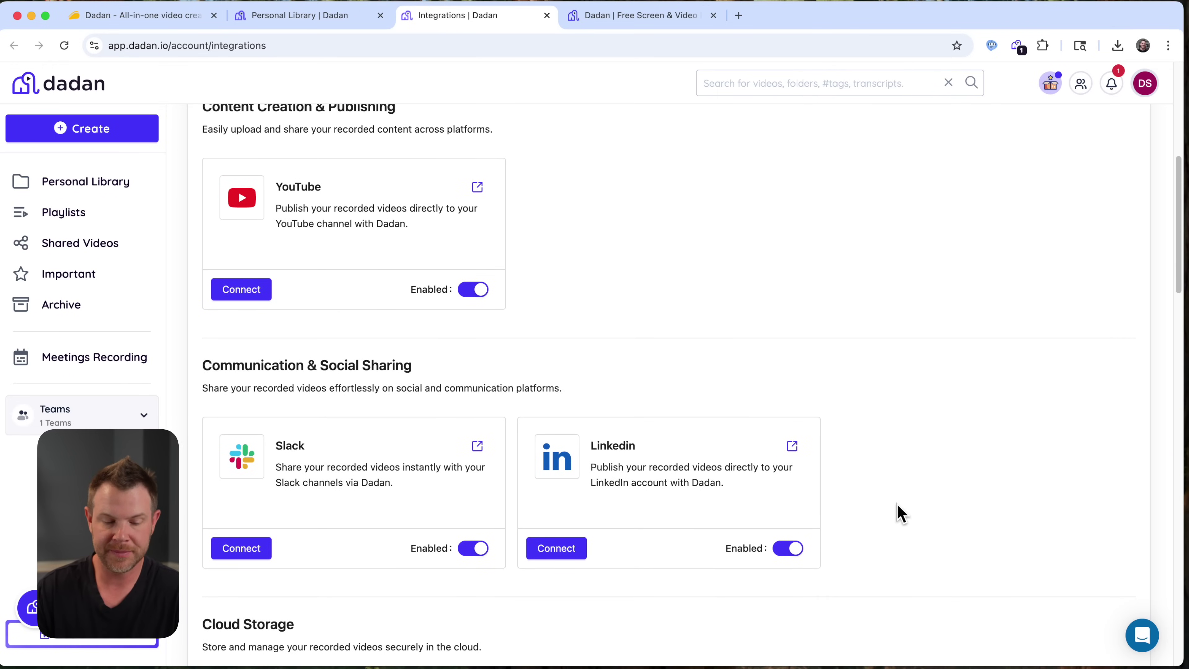
scroll(901, 514, "down", 10)
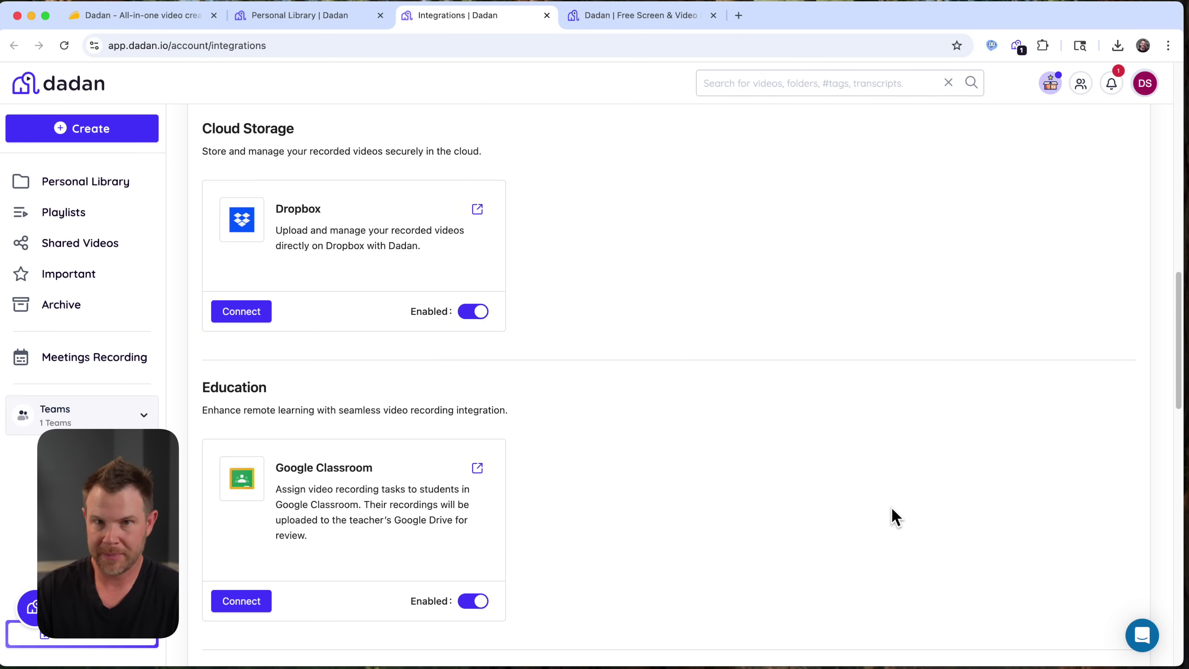
scroll(895, 515, "down", 10)
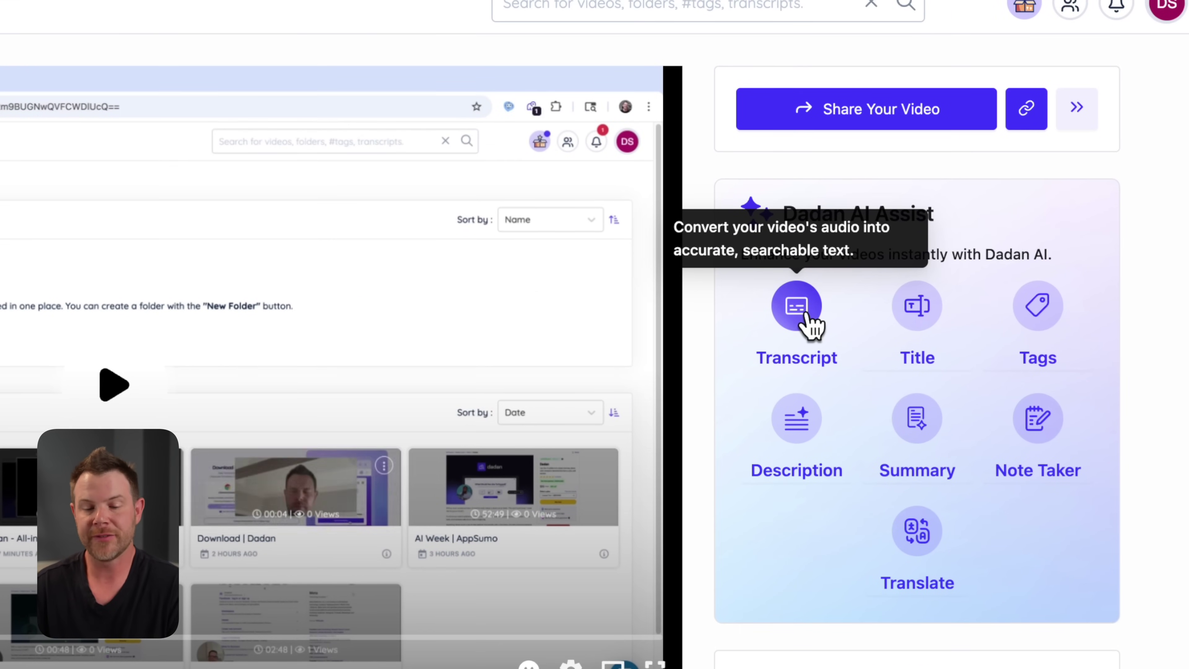
Check the available transcription languages, generate the video's transcript in English, and close the transcript view
left_click(807, 312)
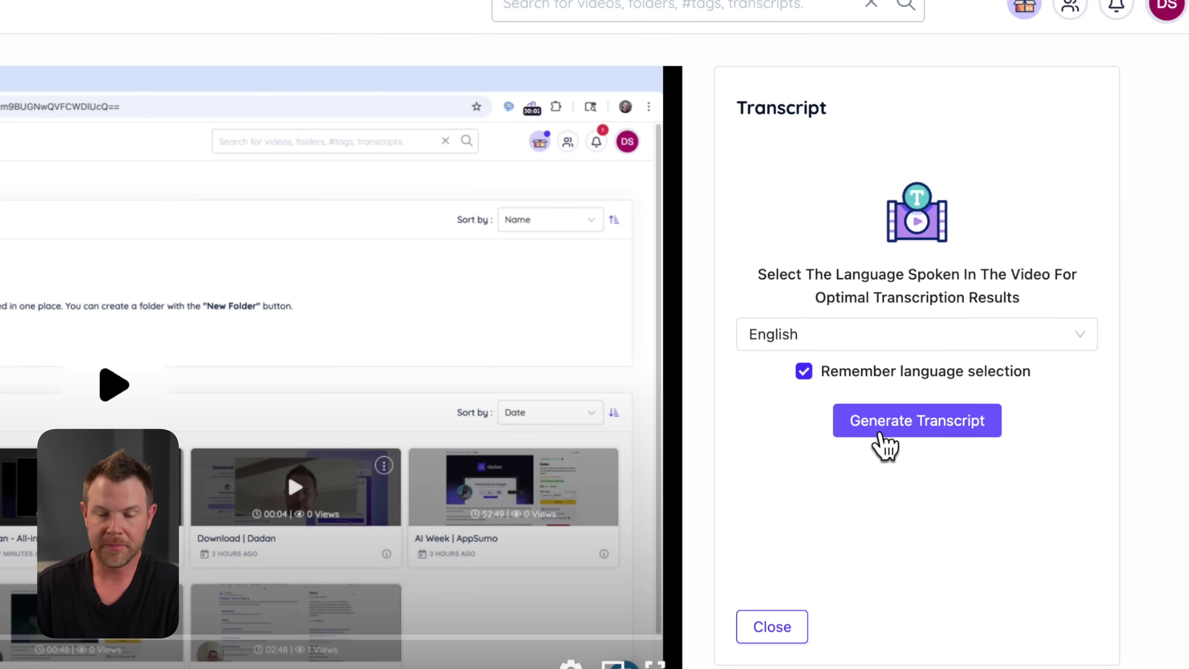
left_click(1069, 333)
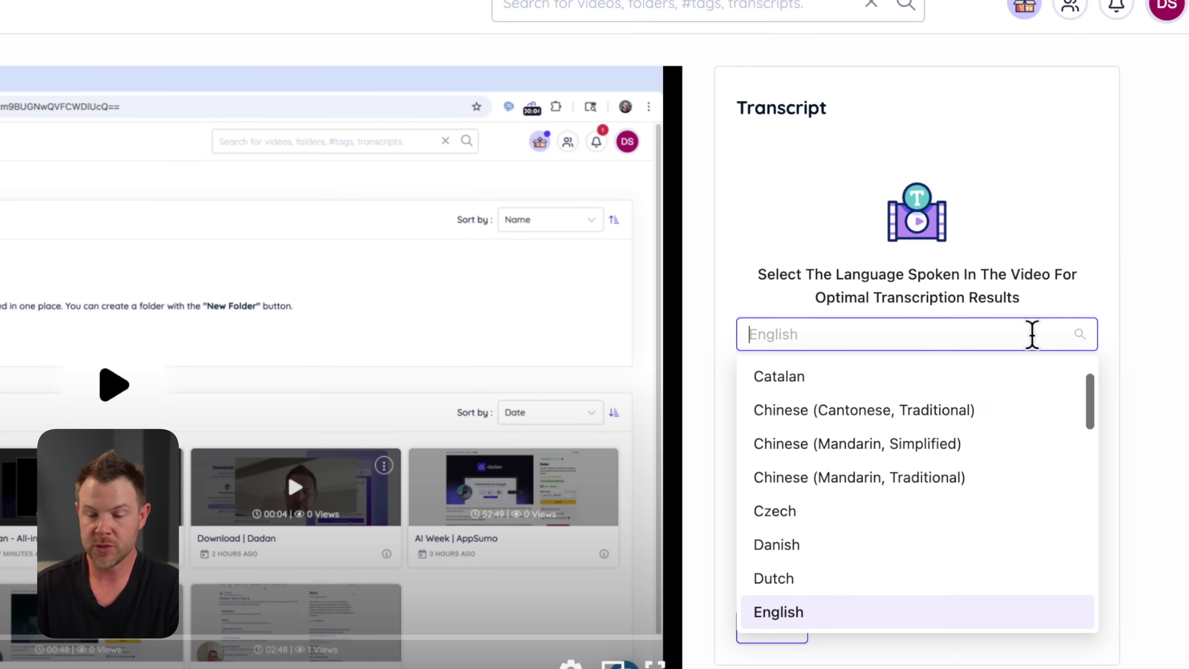
left_click_drag(1083, 412, 1078, 607)
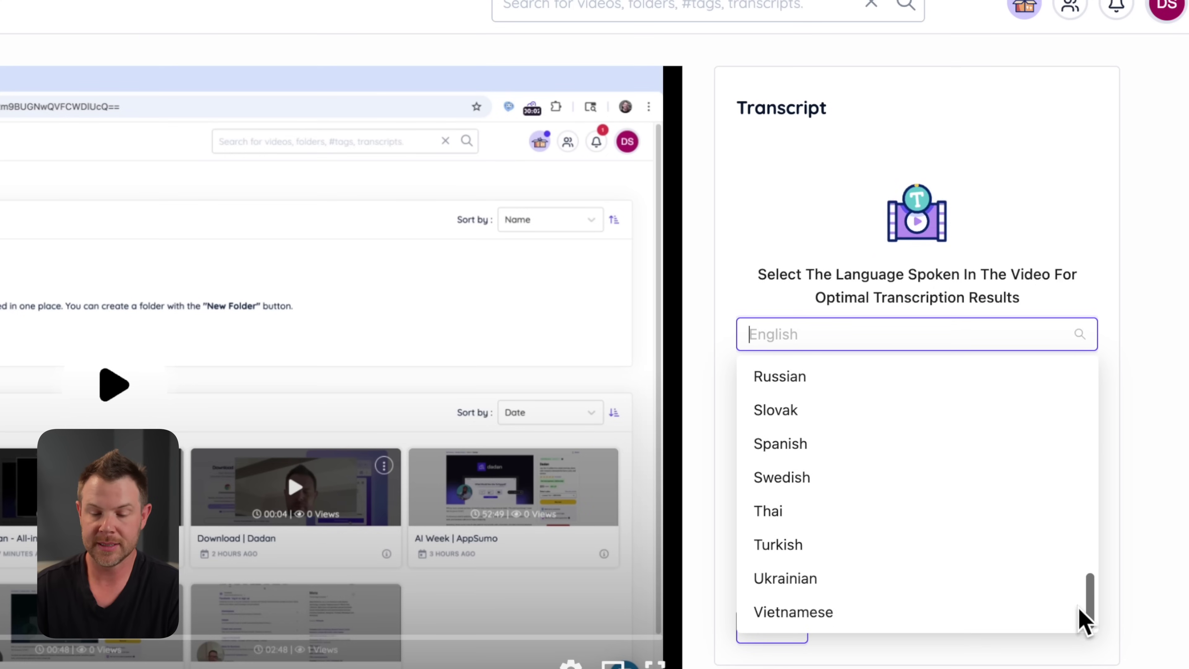
left_click(1117, 607)
left_click(927, 427)
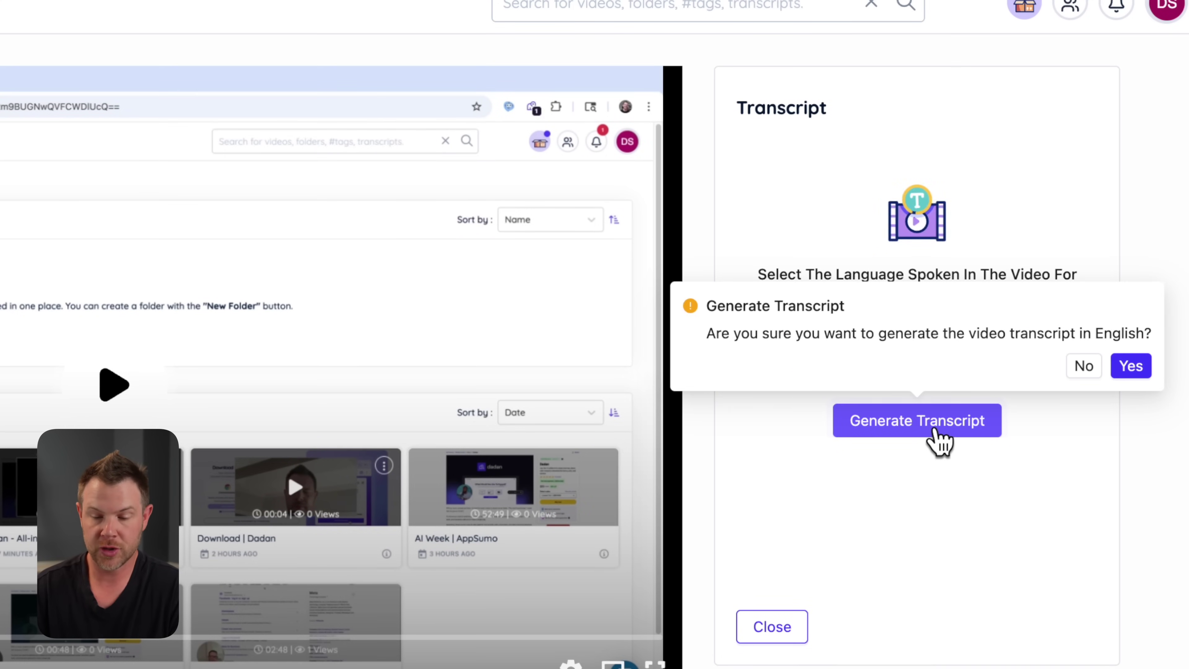
left_click(1136, 372)
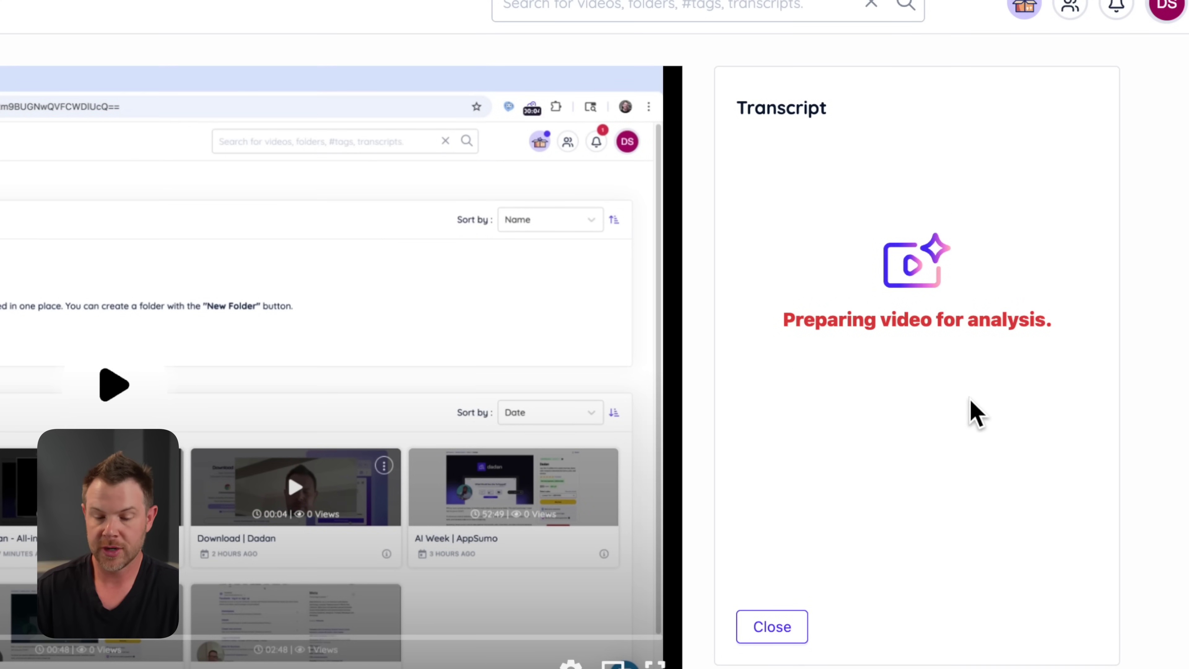
left_click(781, 638)
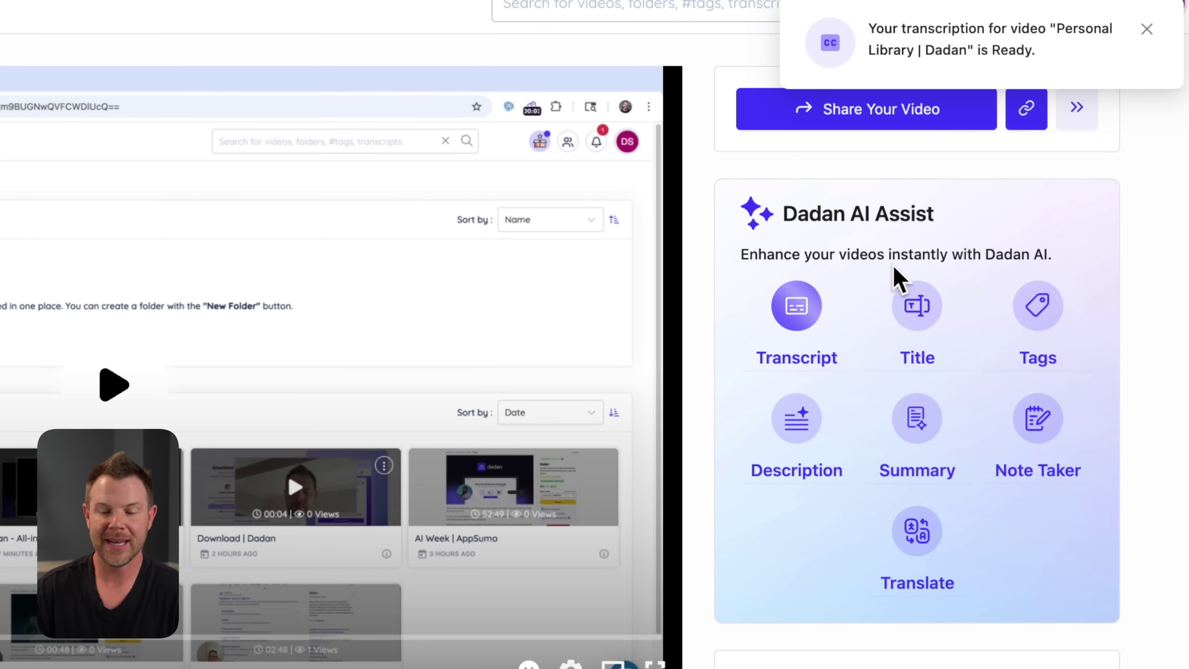
Generate an AI title for the video, request an alternative, and try to apply the second suggestion
left_click(918, 319)
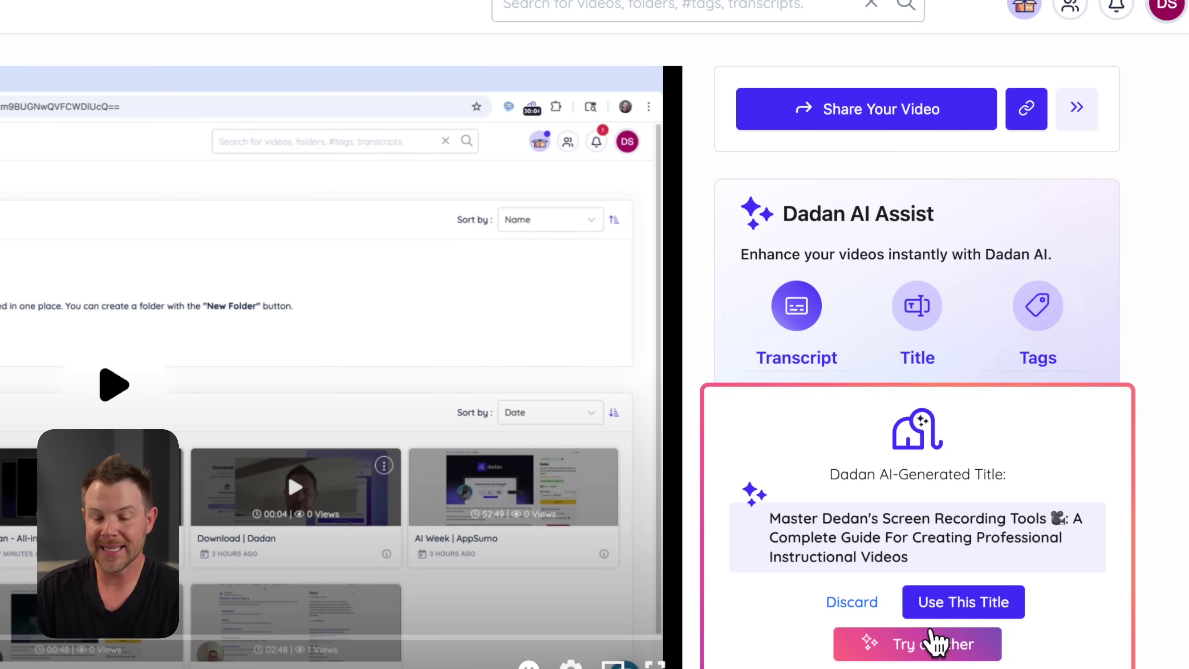
left_click(927, 652)
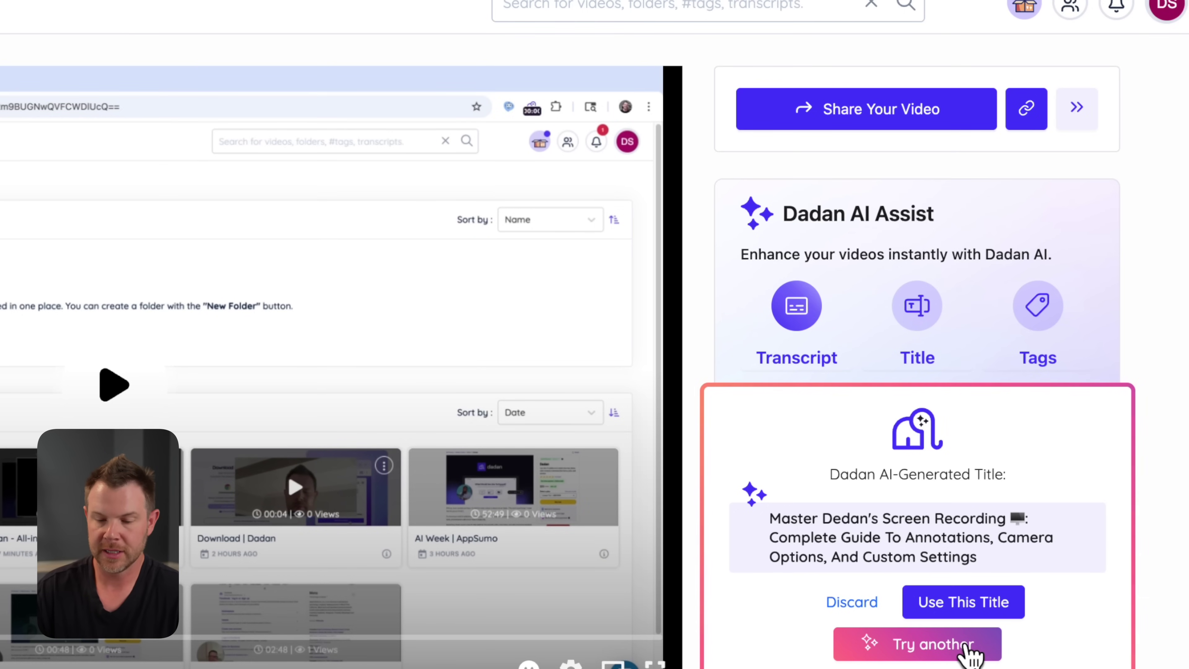
left_click(968, 603)
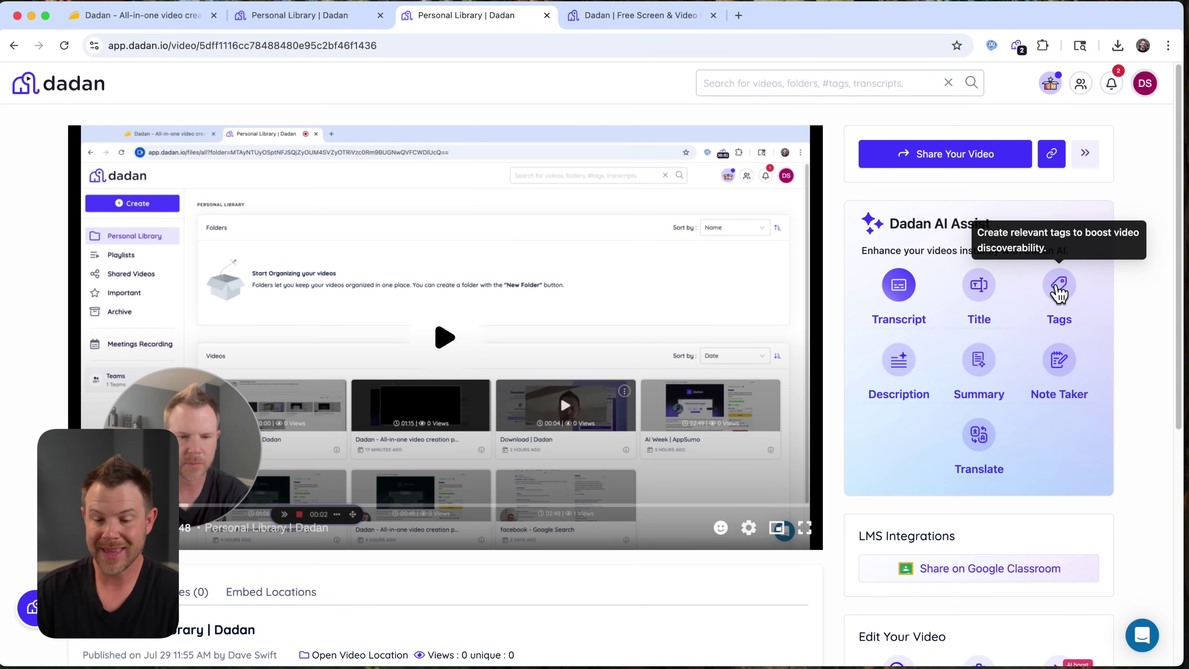
Generate AI tags, add tutorial, Dedan app and instructional videos to the video, and open the entry for a new tag
left_click(1059, 293)
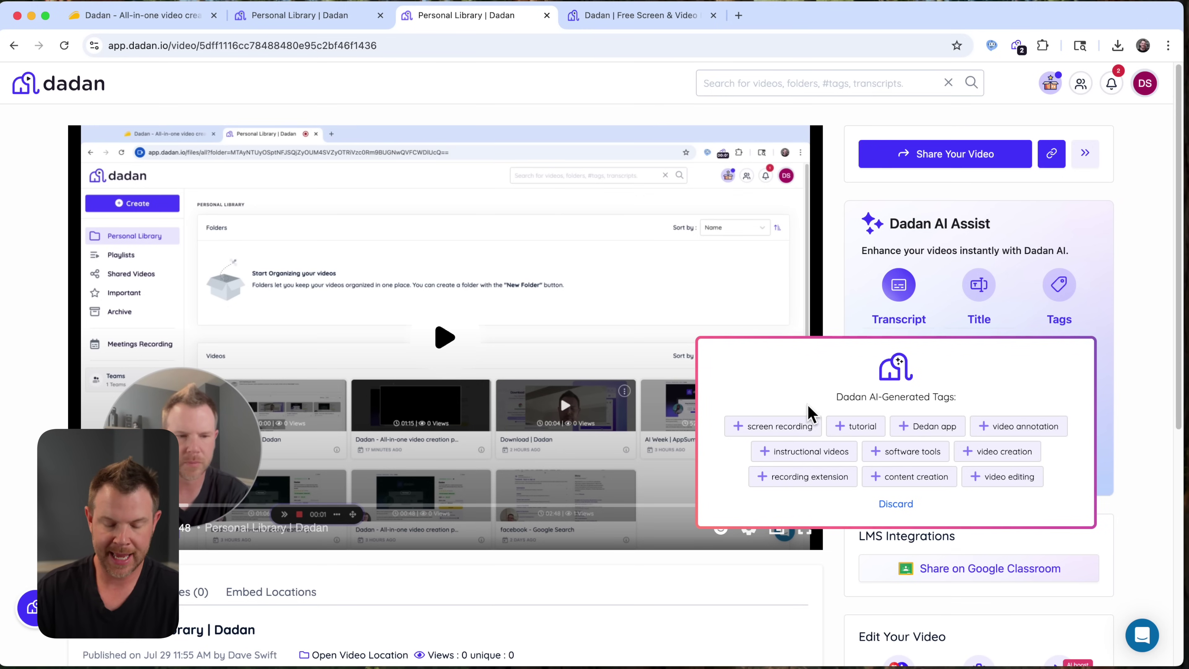
left_click(850, 427)
left_click(910, 429)
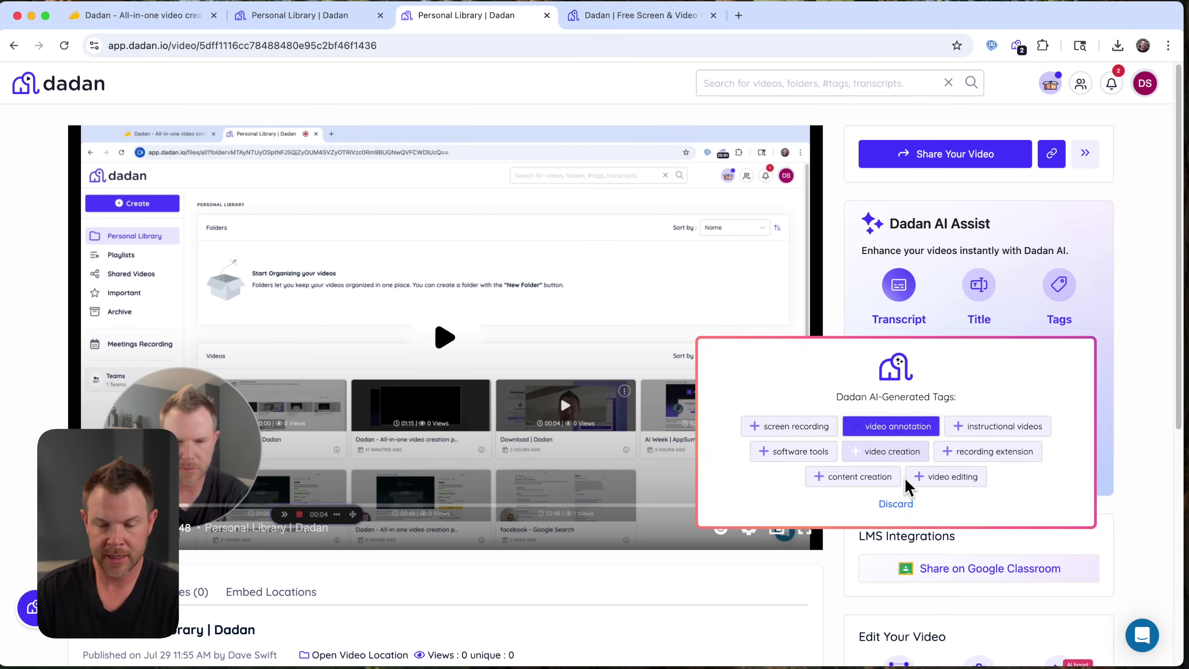
left_click(988, 429)
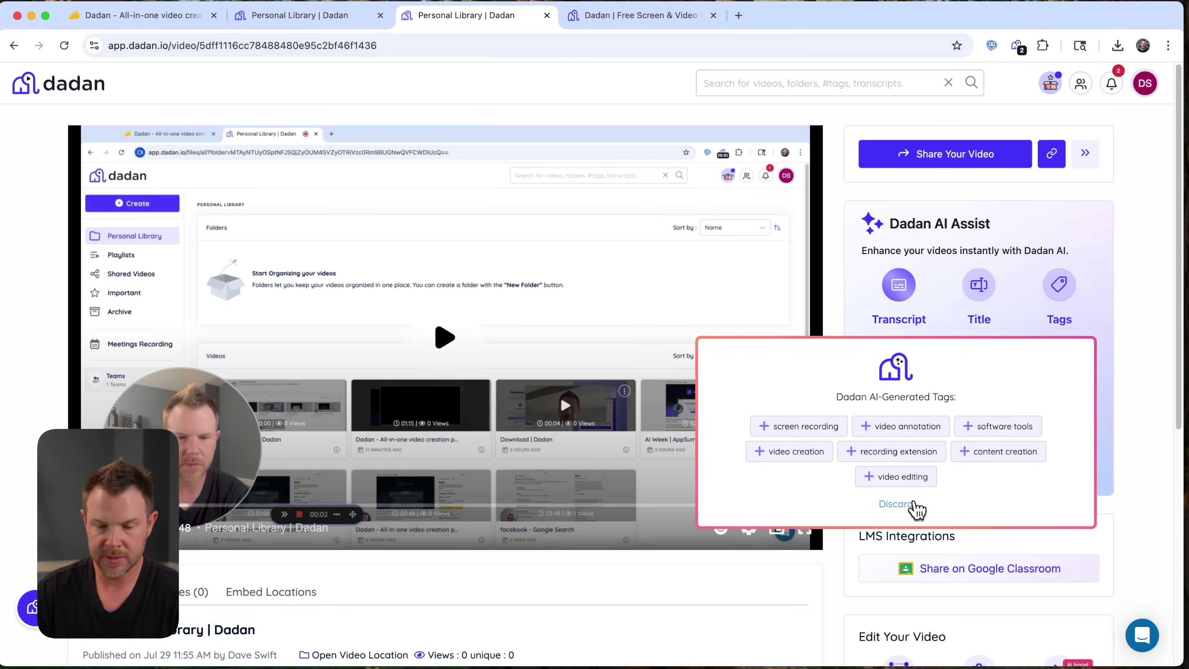
left_click(1136, 341)
scroll(659, 579, "down", 5)
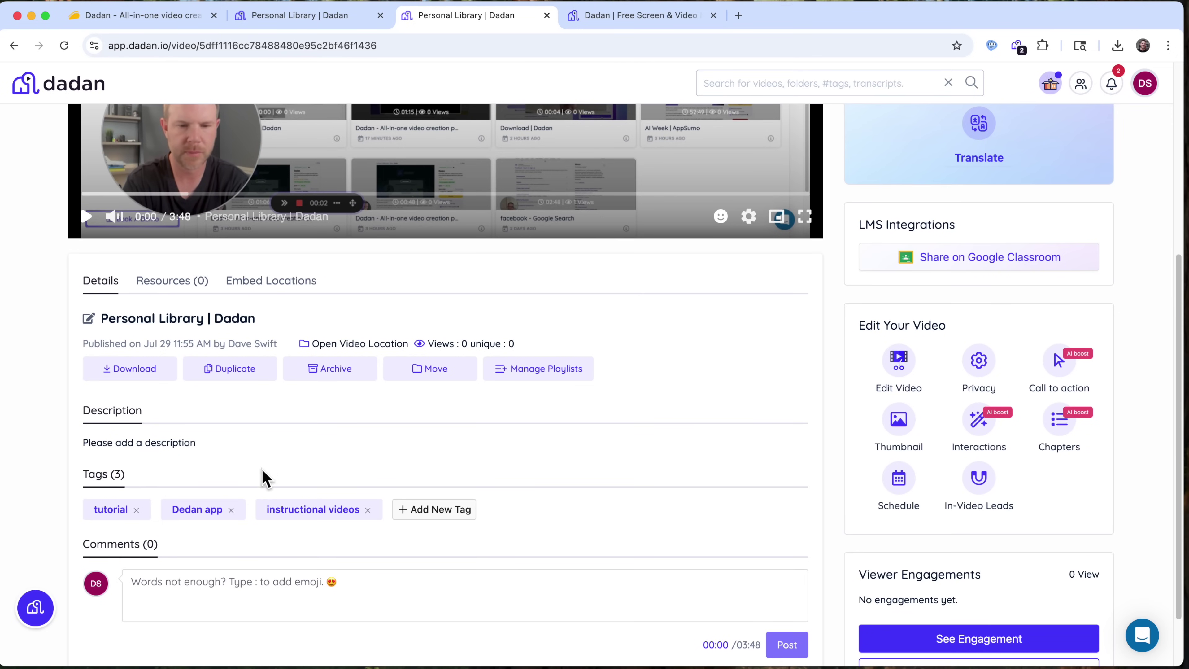
left_click(431, 510)
Generate an AI description, apply it to the video, and review the video's details down to the comments
scroll(880, 480, "up", 7)
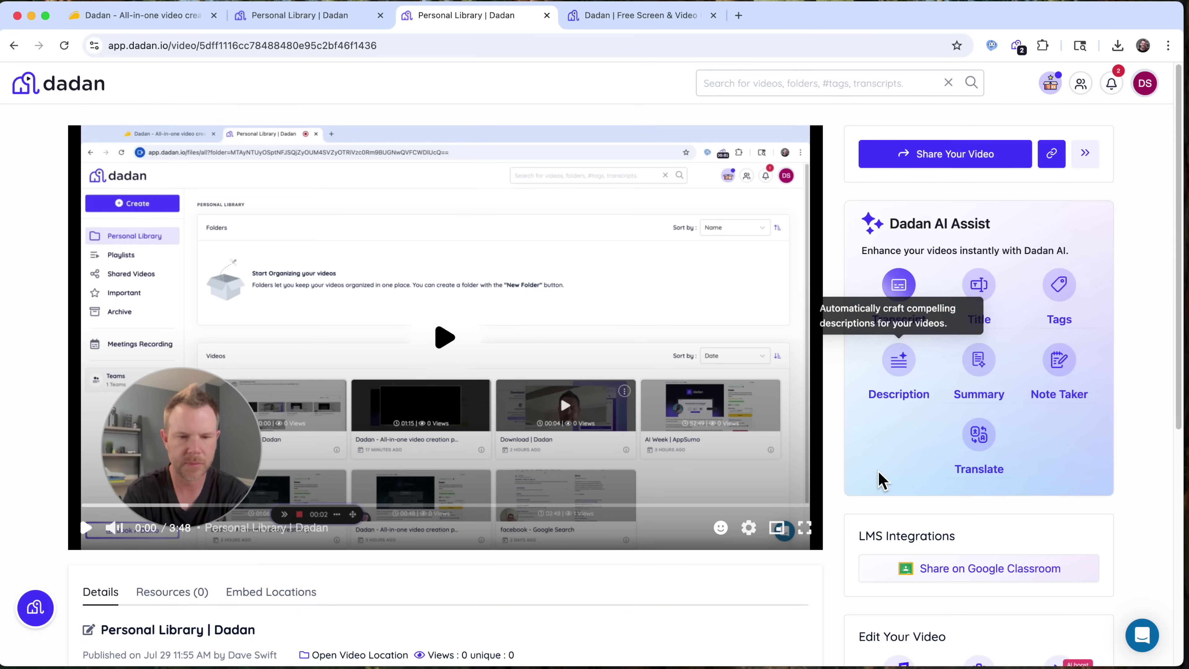
left_click(905, 363)
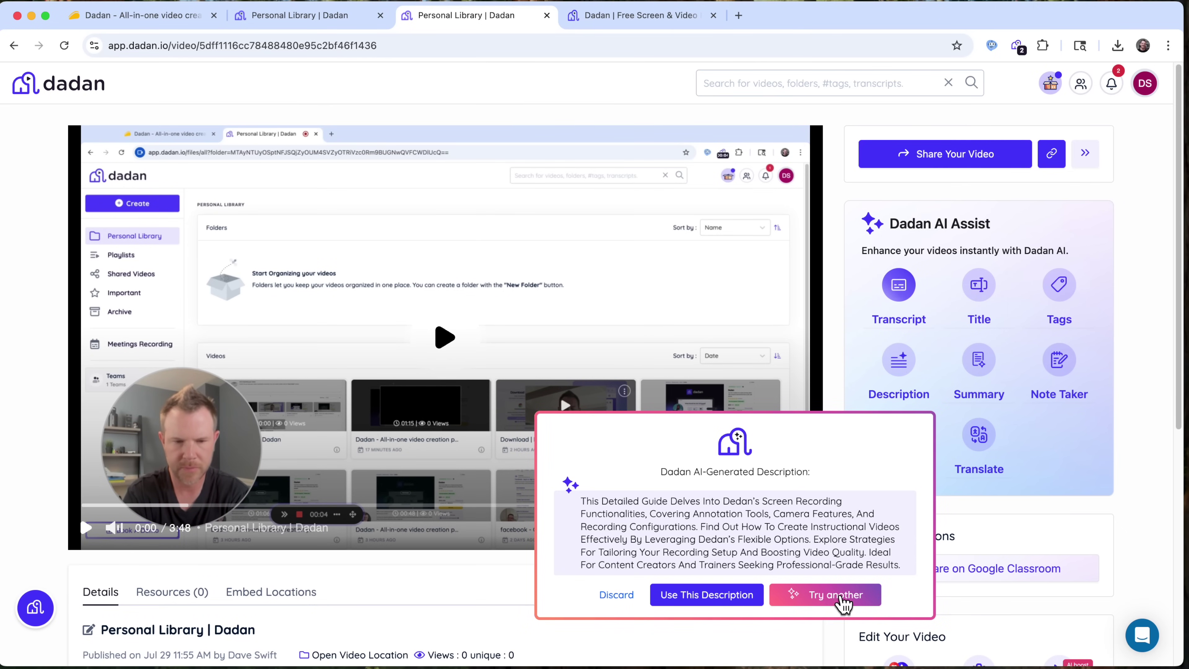
left_click(711, 598)
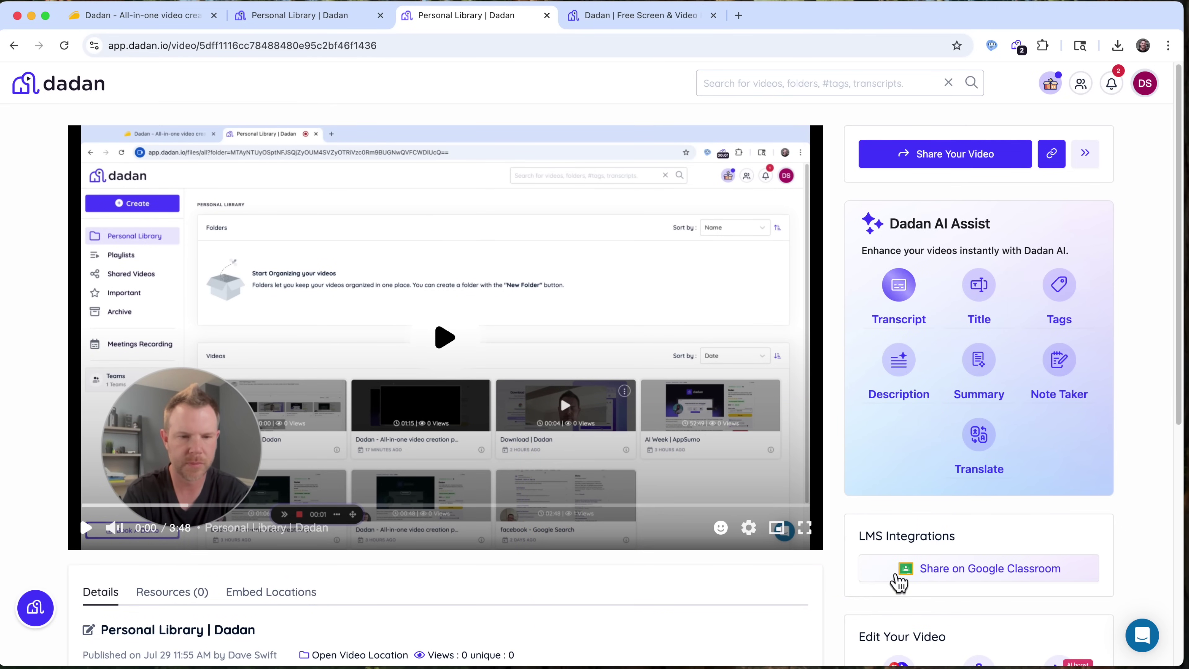
scroll(653, 580, "down", 2)
scroll(657, 581, "down", 5)
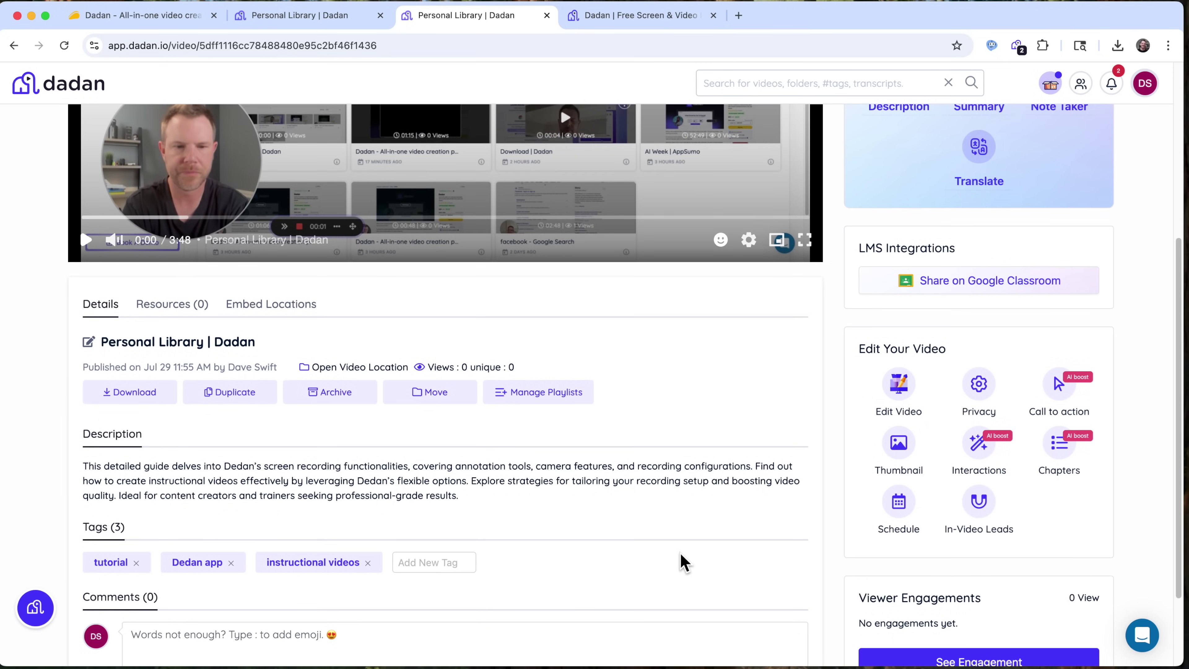
scroll(688, 560, "down", 2)
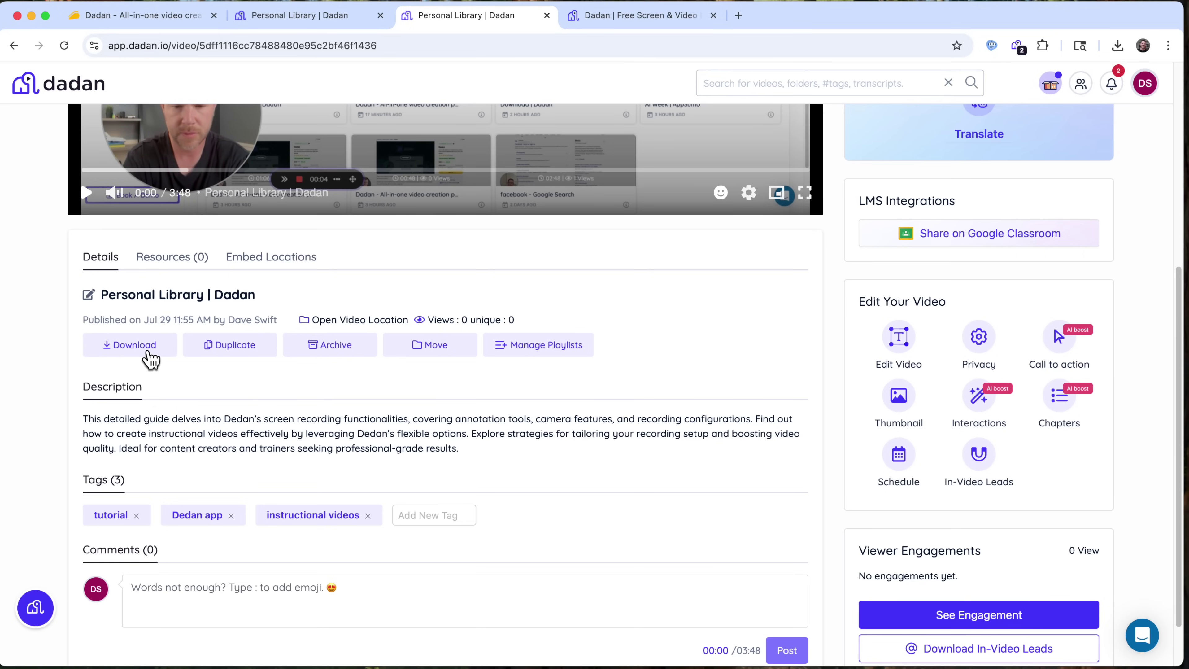
scroll(141, 478, "down", 1)
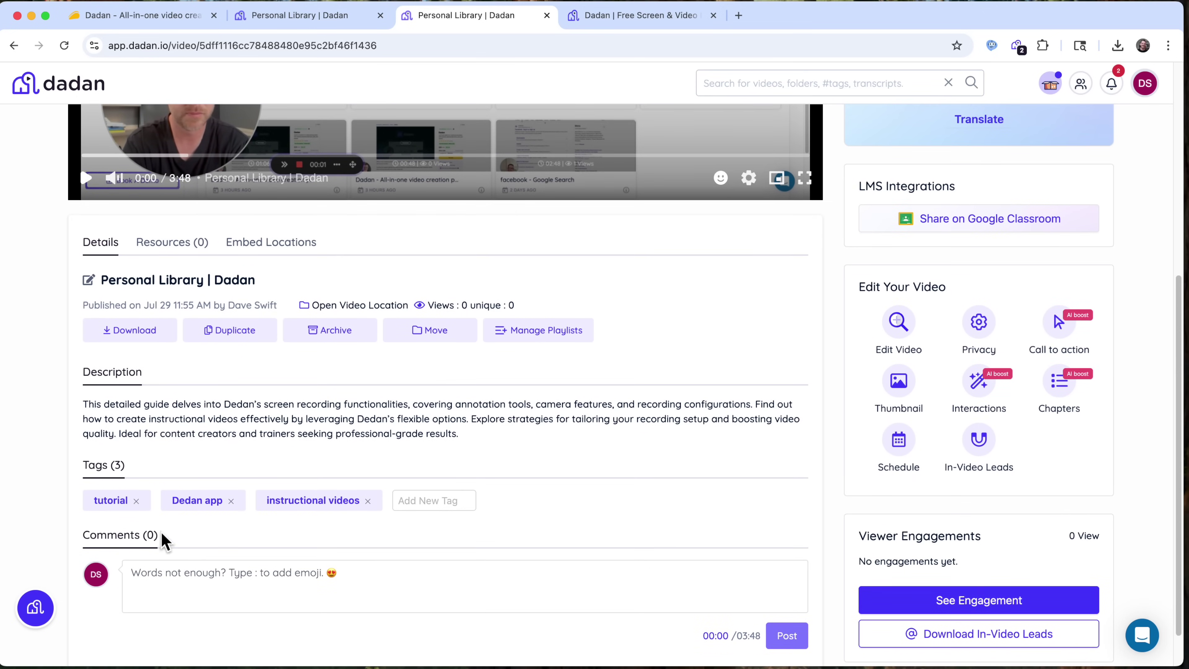
scroll(263, 581, "down", 2)
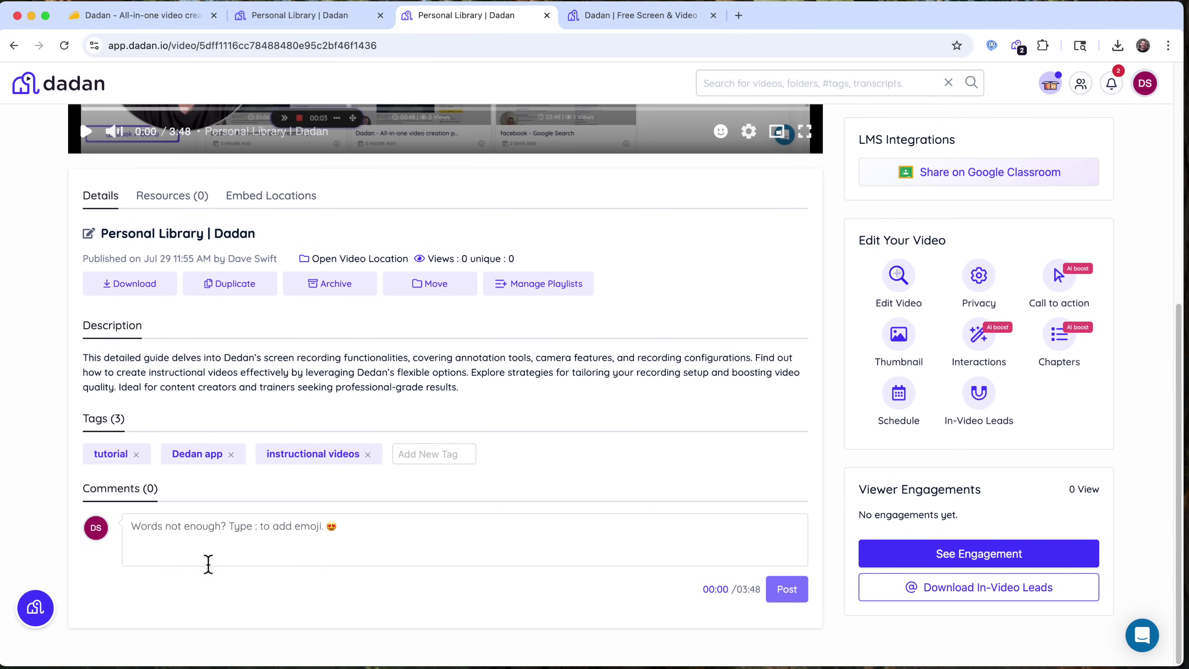
Look over the video's resource attachment options and its embed locations
left_click(157, 196)
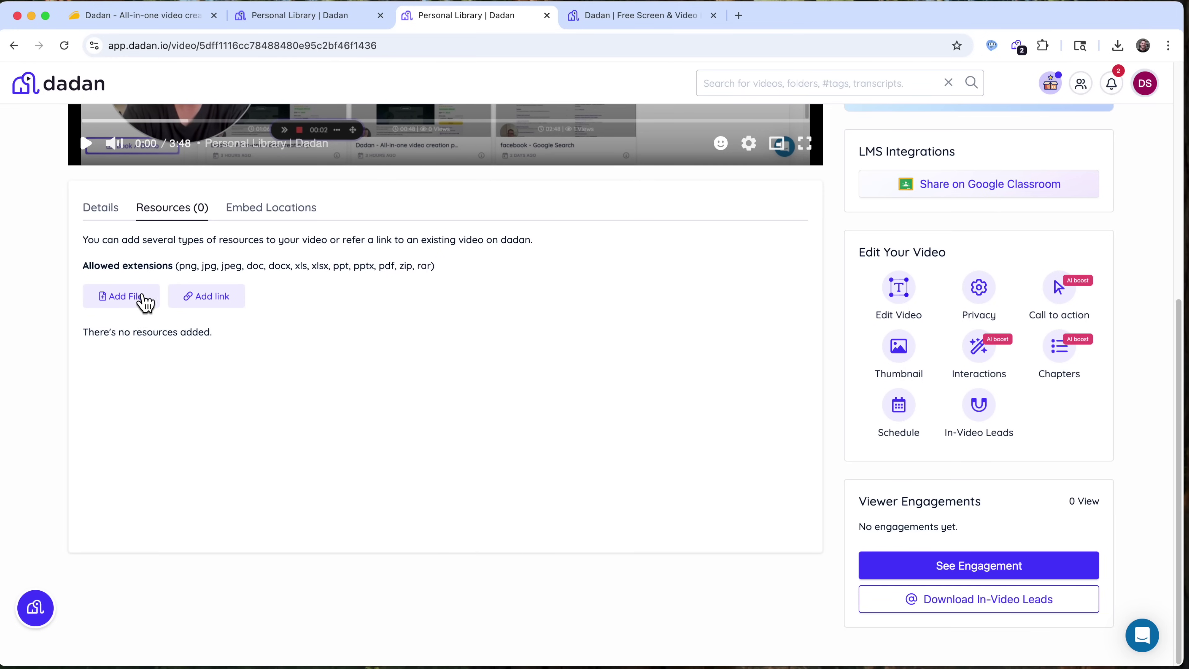
left_click(236, 208)
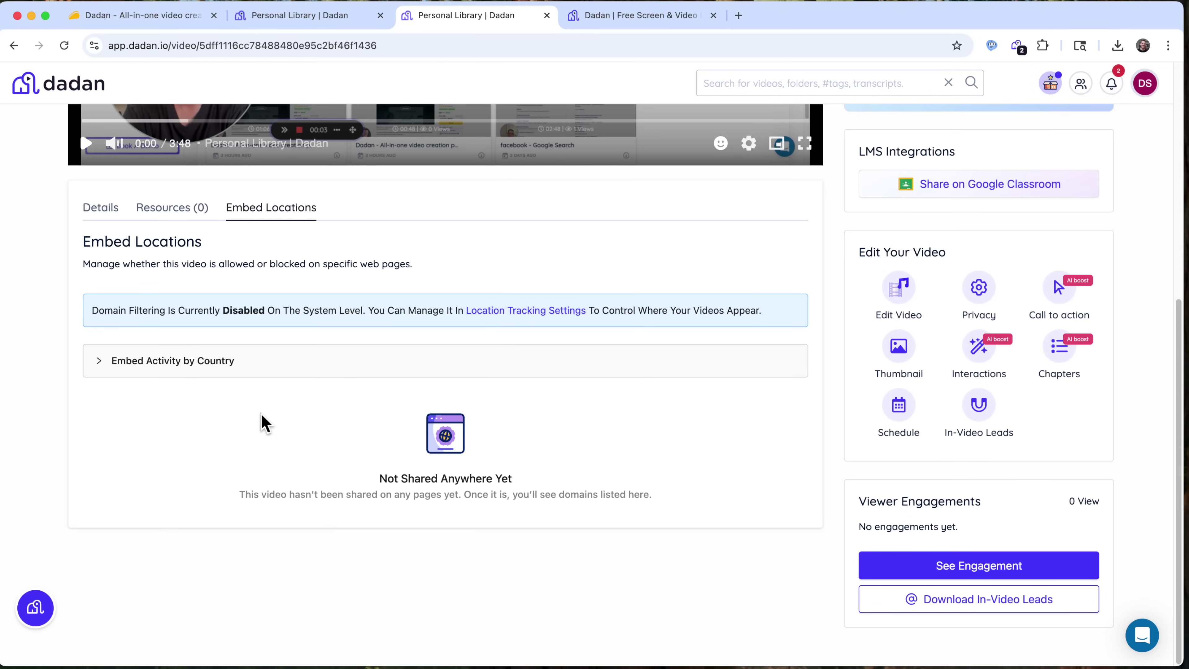
Generate an AI summary of the video, read it through to the end, and copy it
scroll(1048, 544, "up", 8)
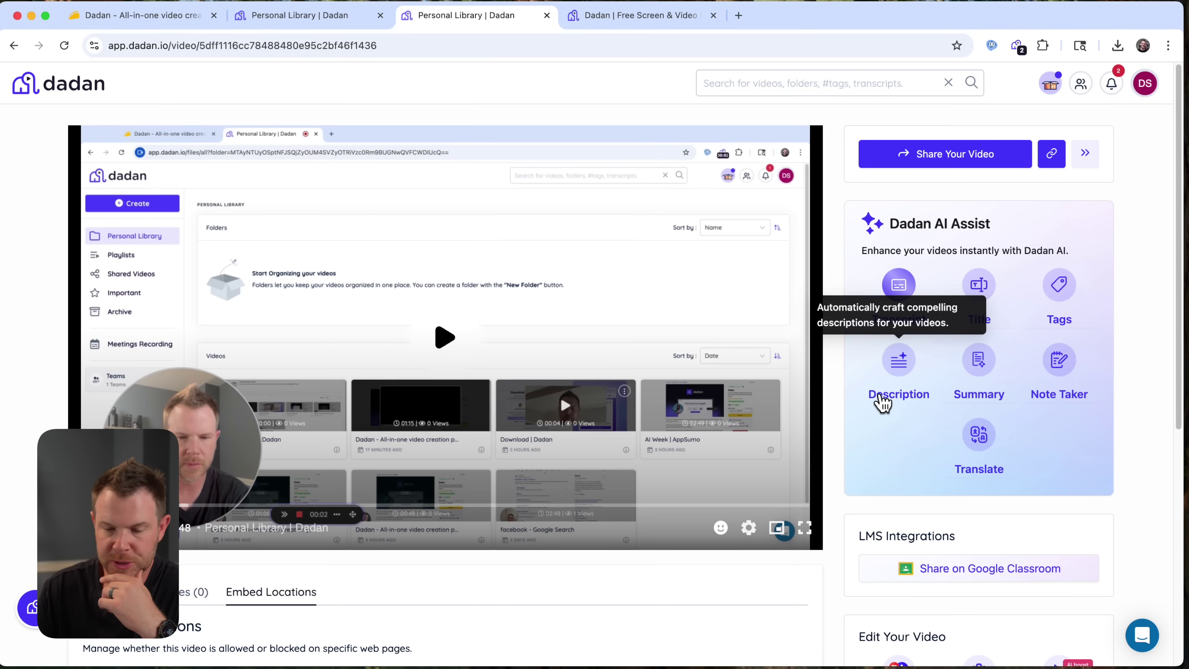
left_click(980, 364)
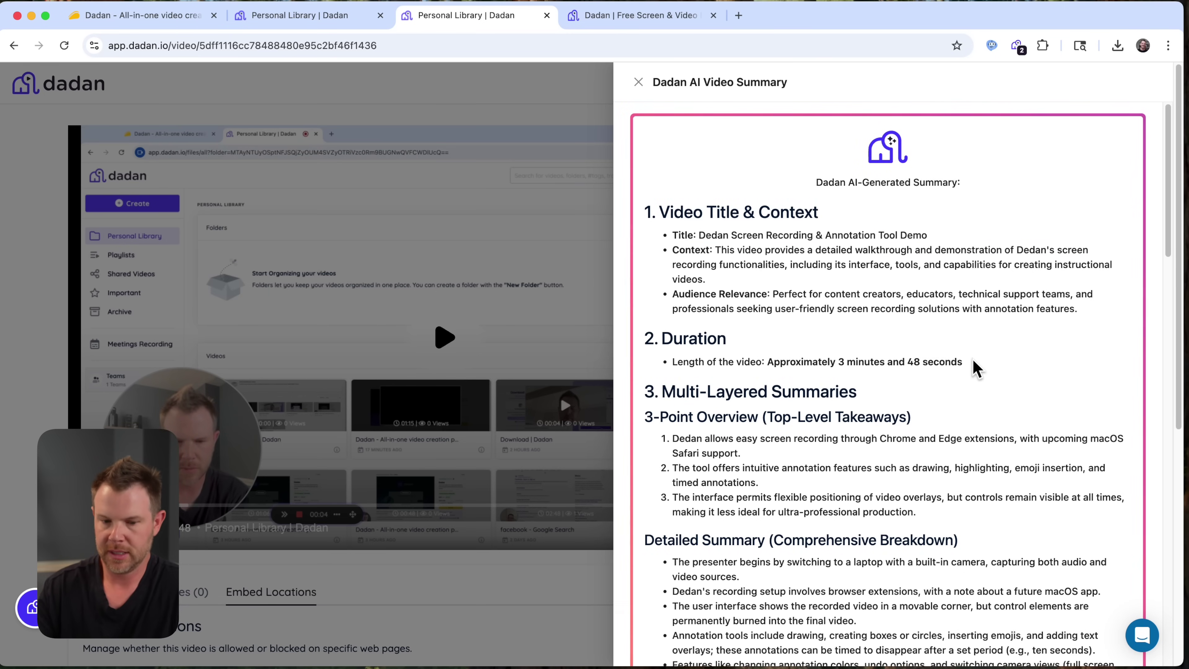
scroll(953, 392, "down", 8)
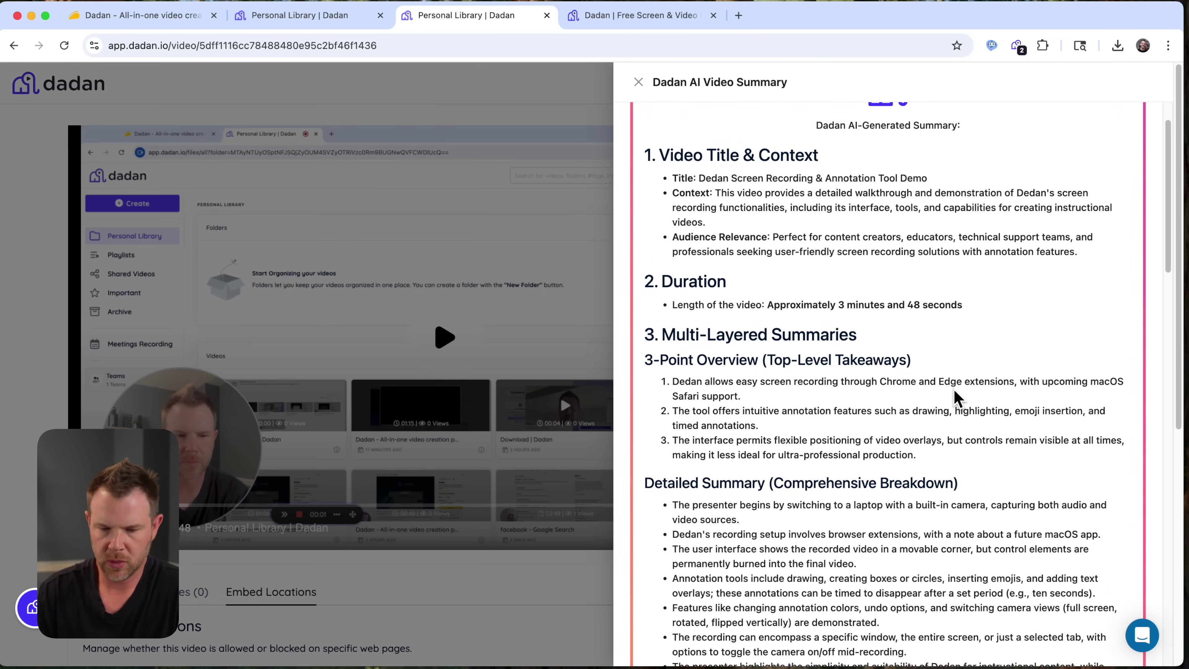
scroll(952, 391, "down", 10)
scroll(957, 400, "down", 7)
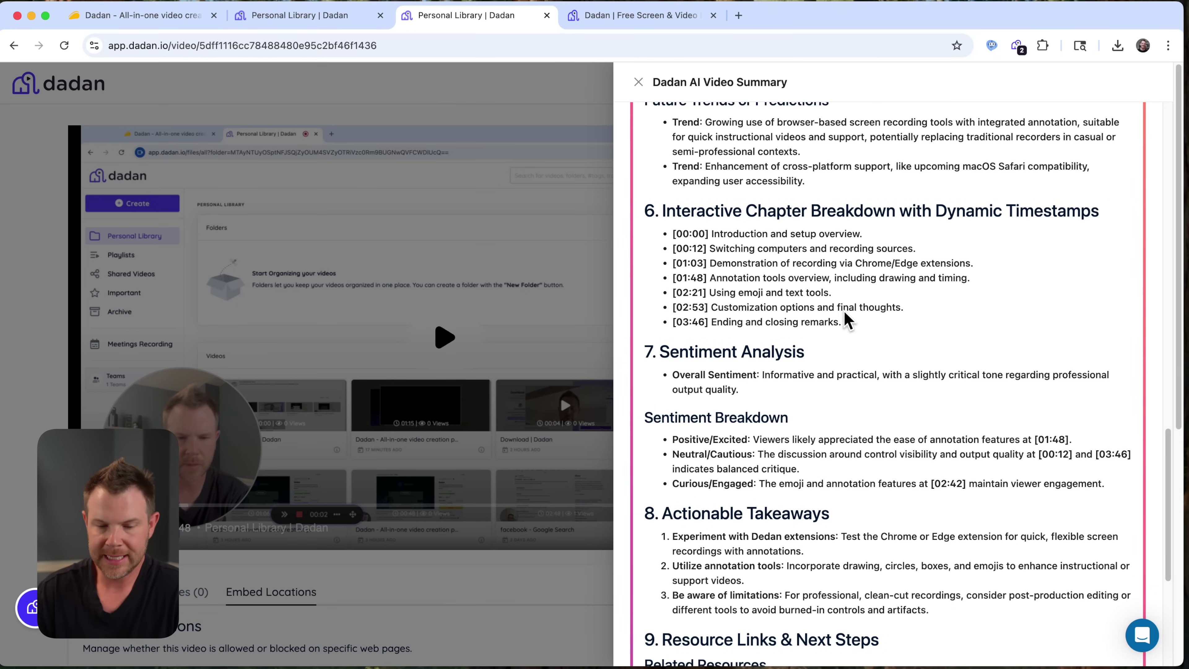
scroll(817, 322, "down", 6)
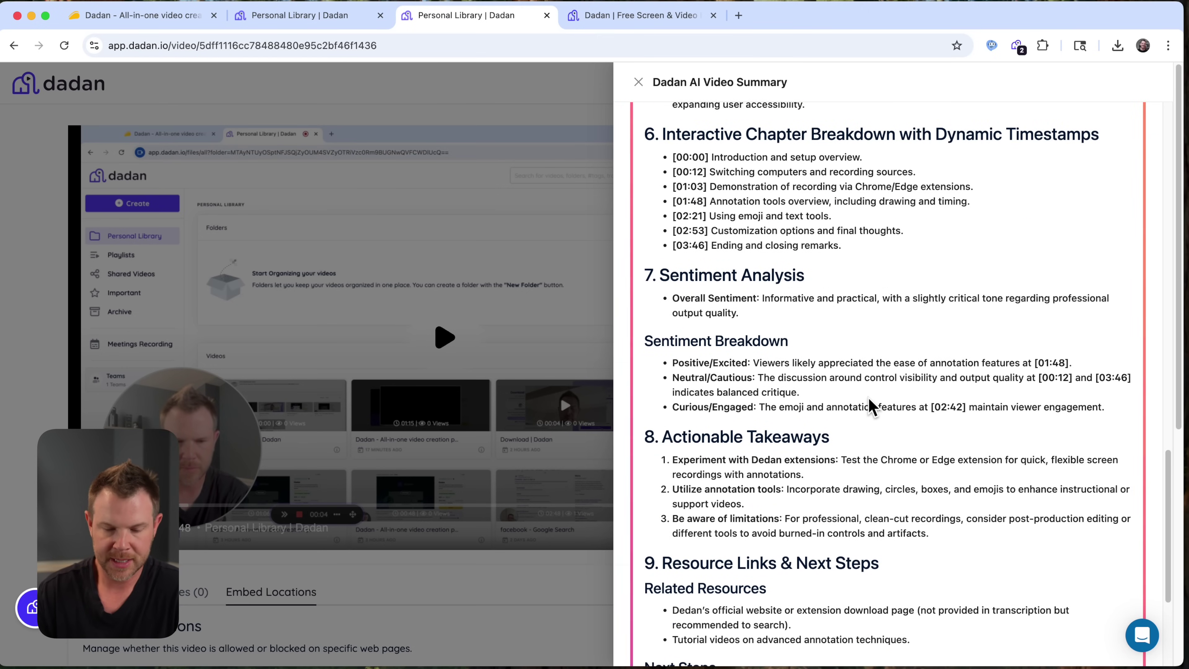
scroll(873, 405, "down", 1)
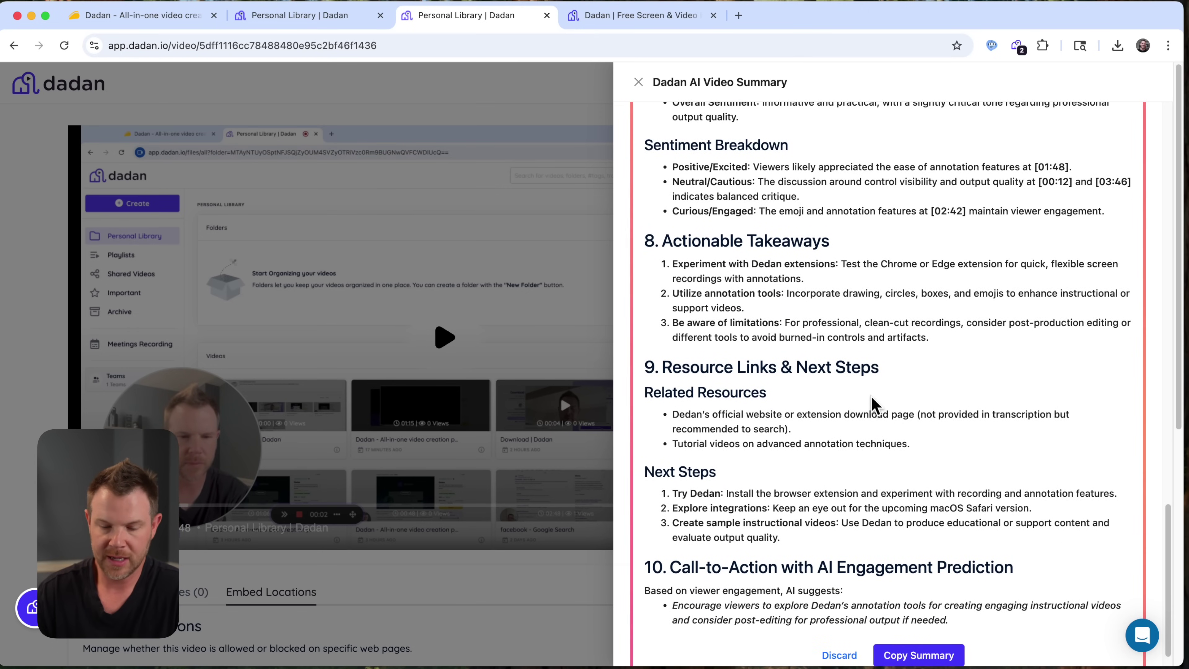
scroll(872, 402, "down", 1)
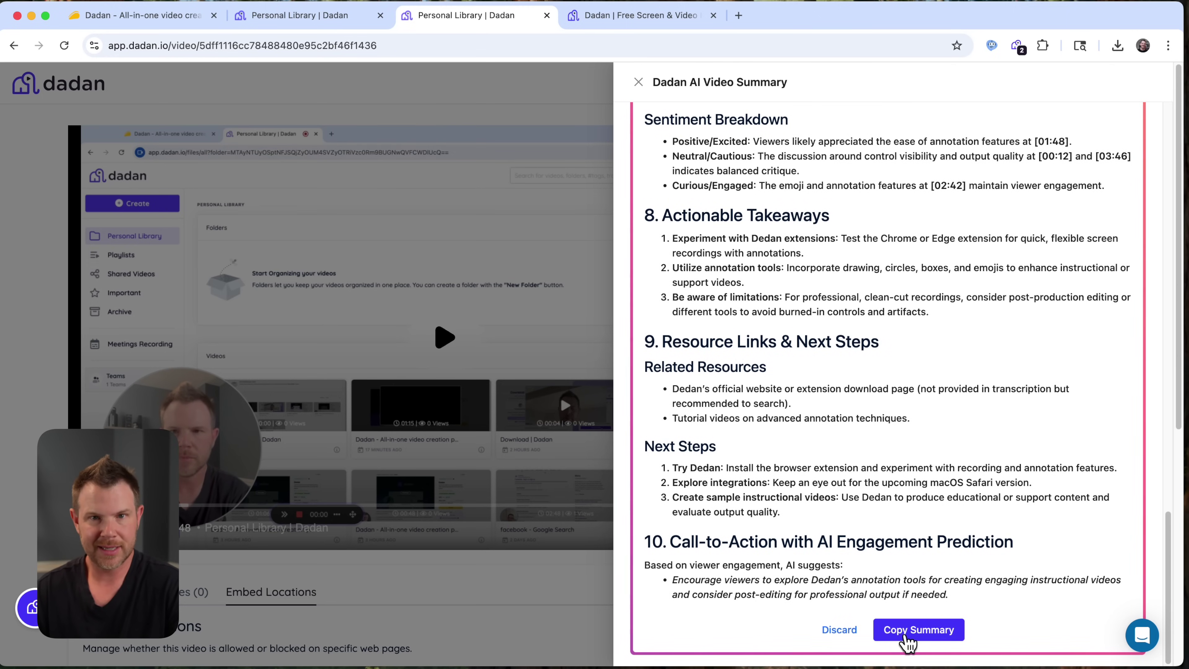
left_click(932, 632)
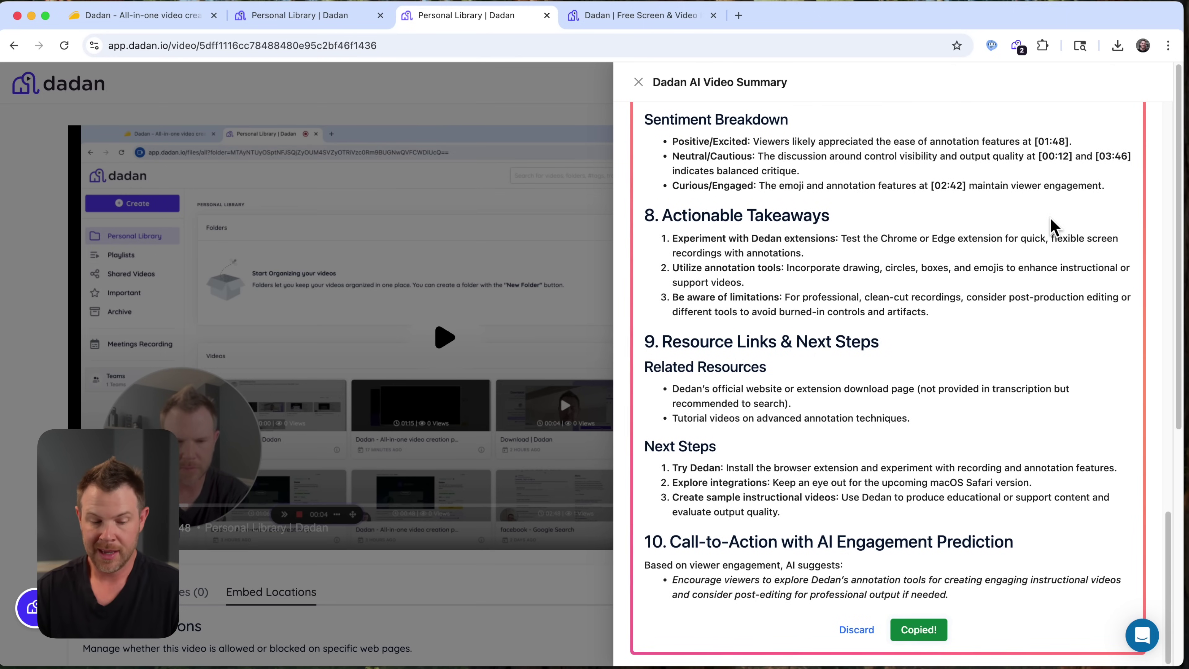
Generate AI notes for the video using the Sales category and the Discovery call template
scroll(201, 586, "down", 2)
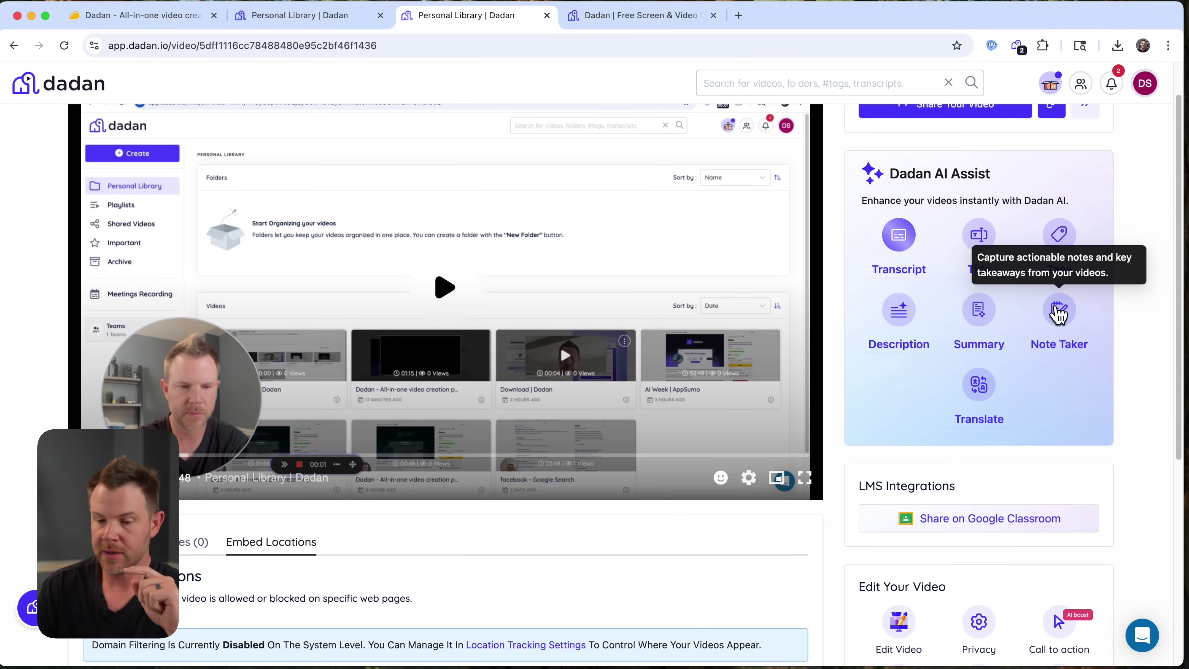
left_click(1060, 312)
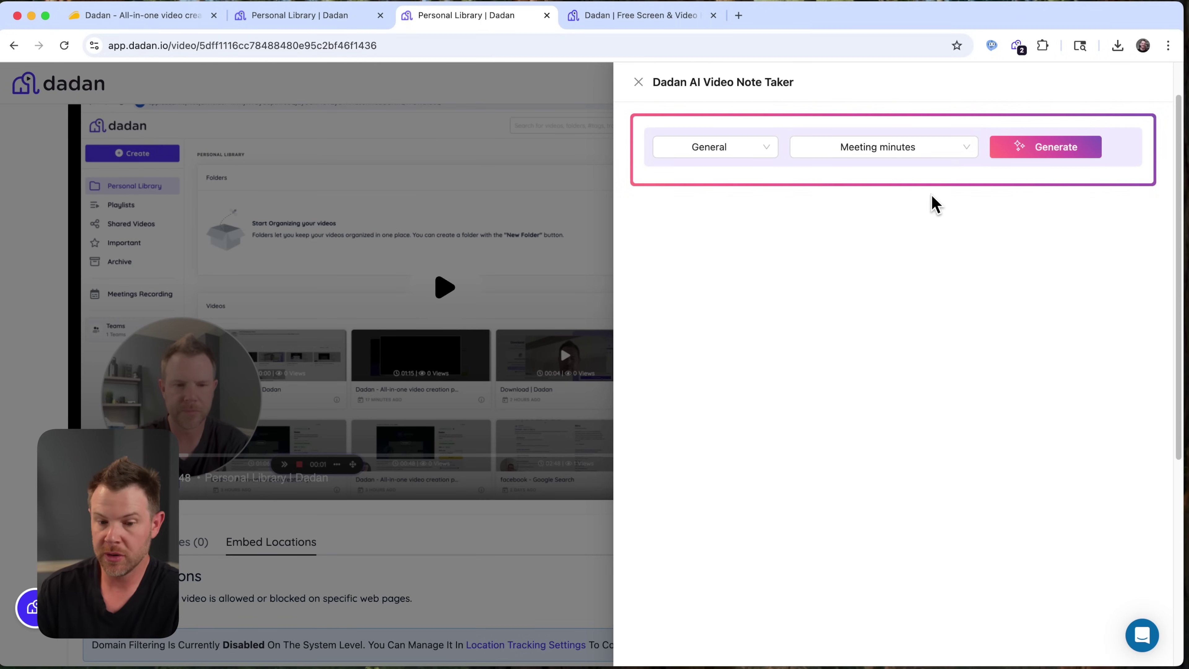
left_click(751, 157)
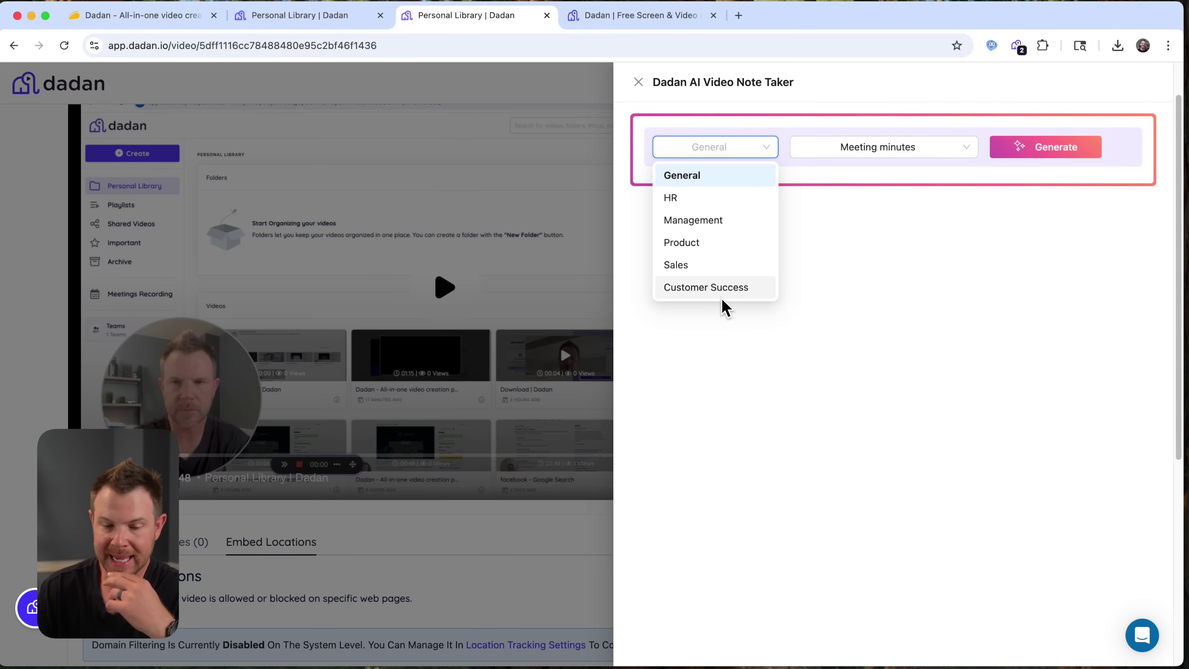
left_click(706, 265)
left_click(880, 154)
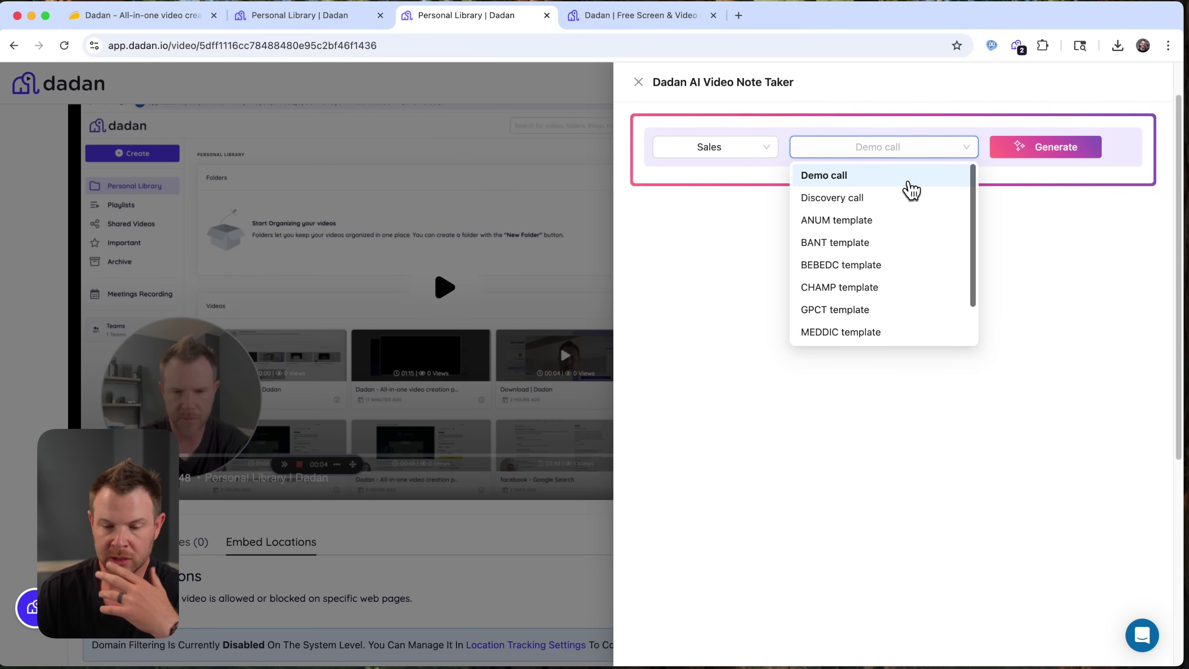
left_click(884, 202)
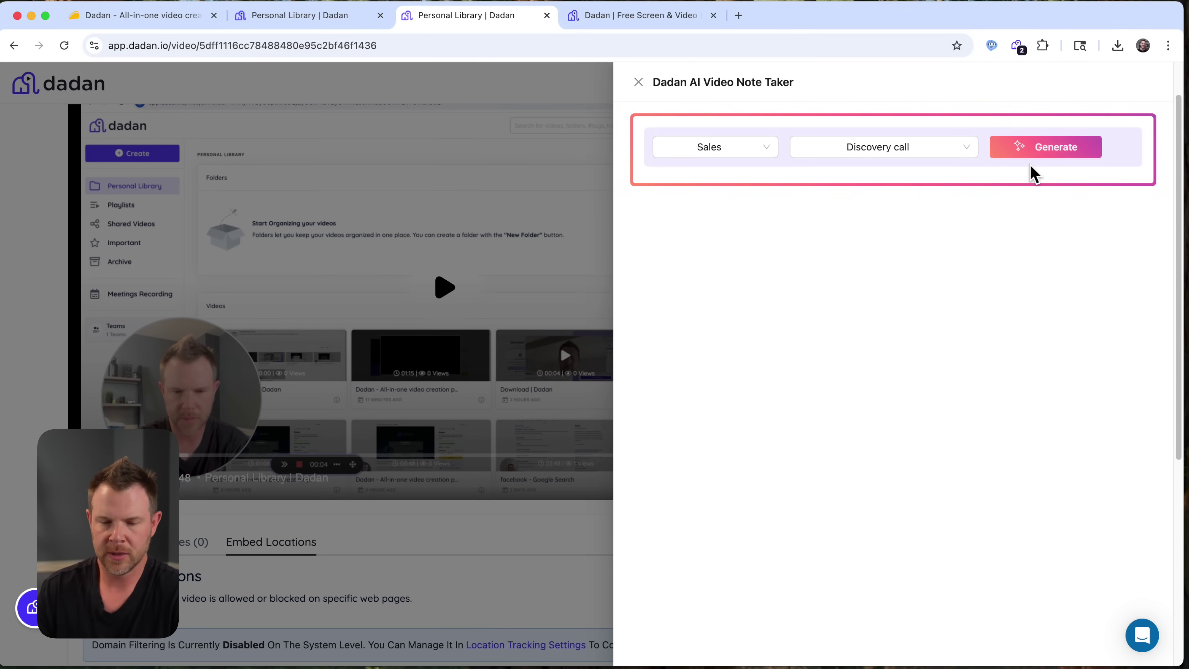
left_click(1041, 151)
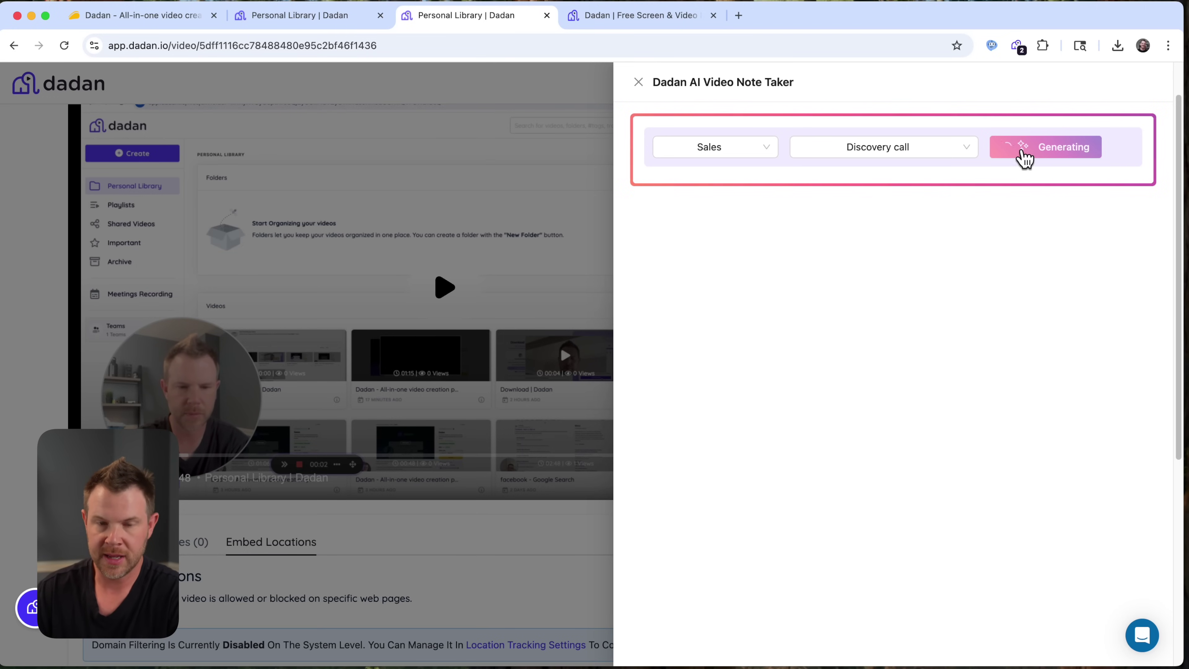
Read through the generated AI notes and close the note taker
scroll(1040, 354, "down", 15)
scroll(1038, 361, "down", 10)
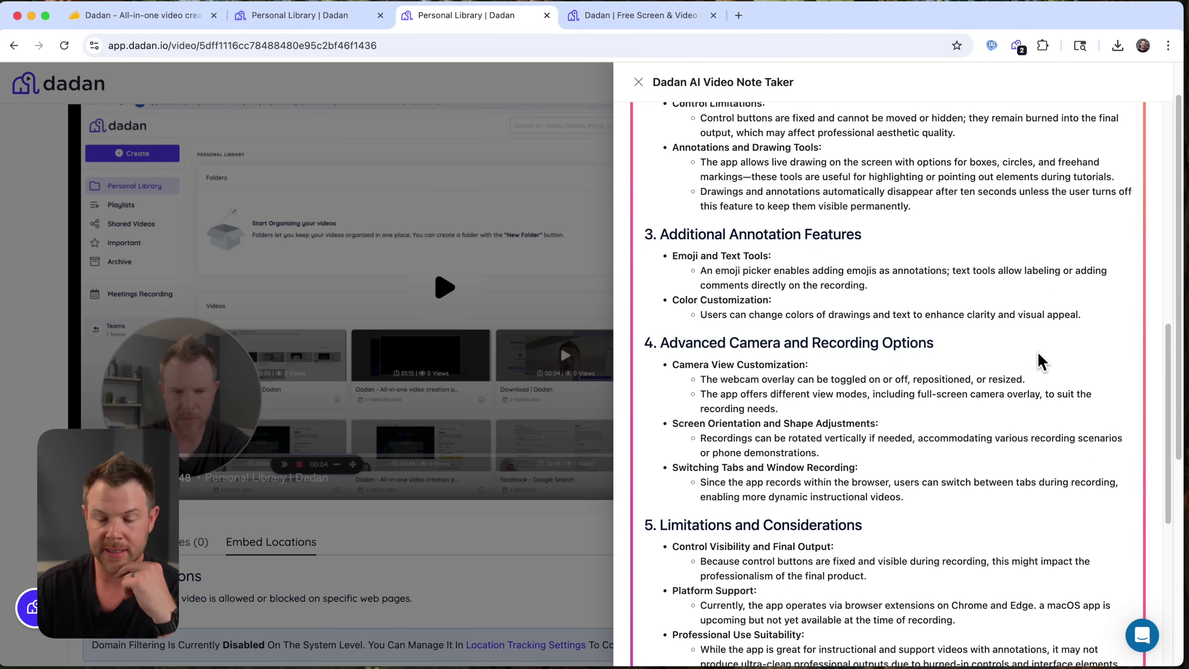
scroll(1039, 365, "down", 2)
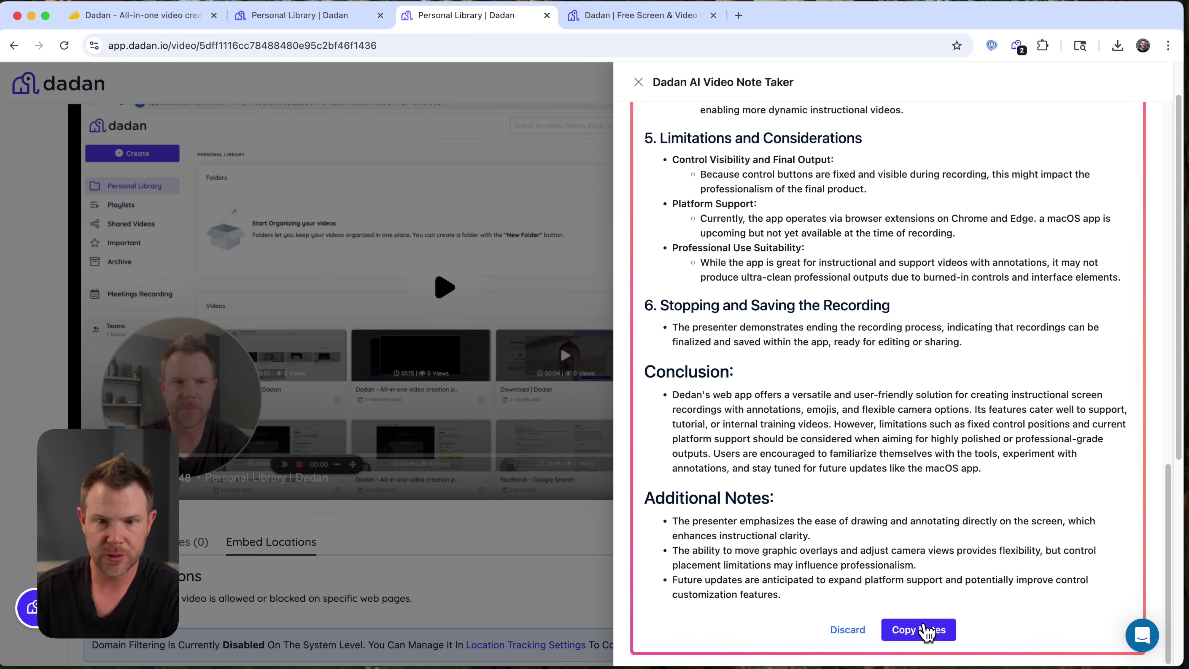
scroll(899, 508, "up", 15)
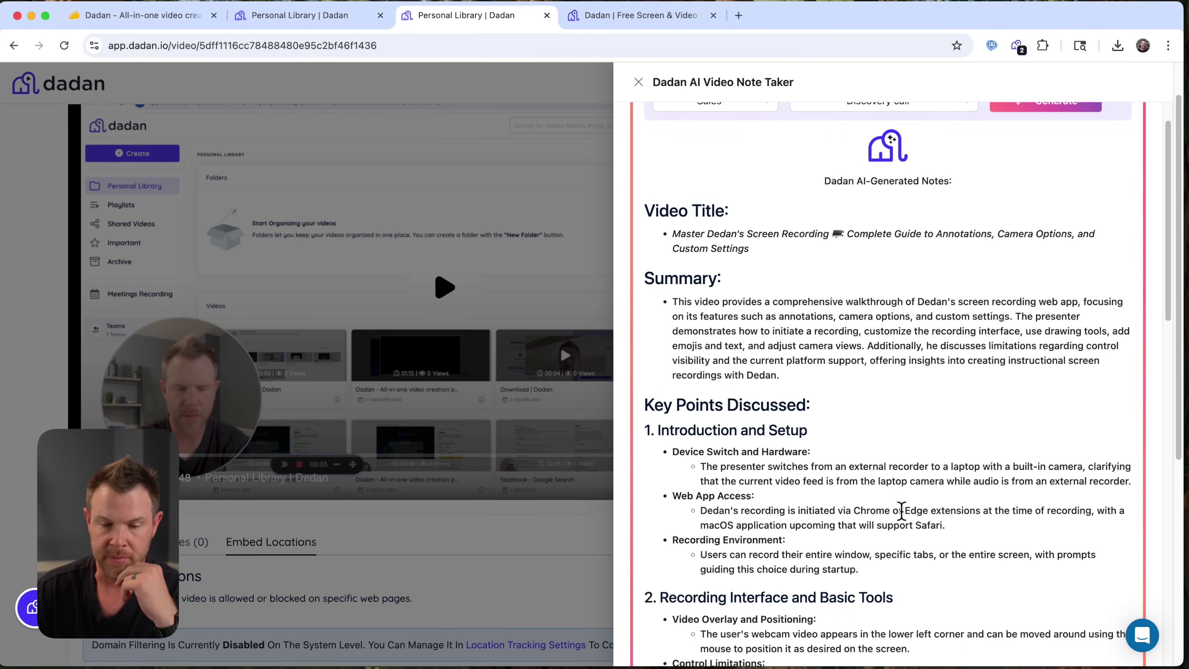
left_click(638, 82)
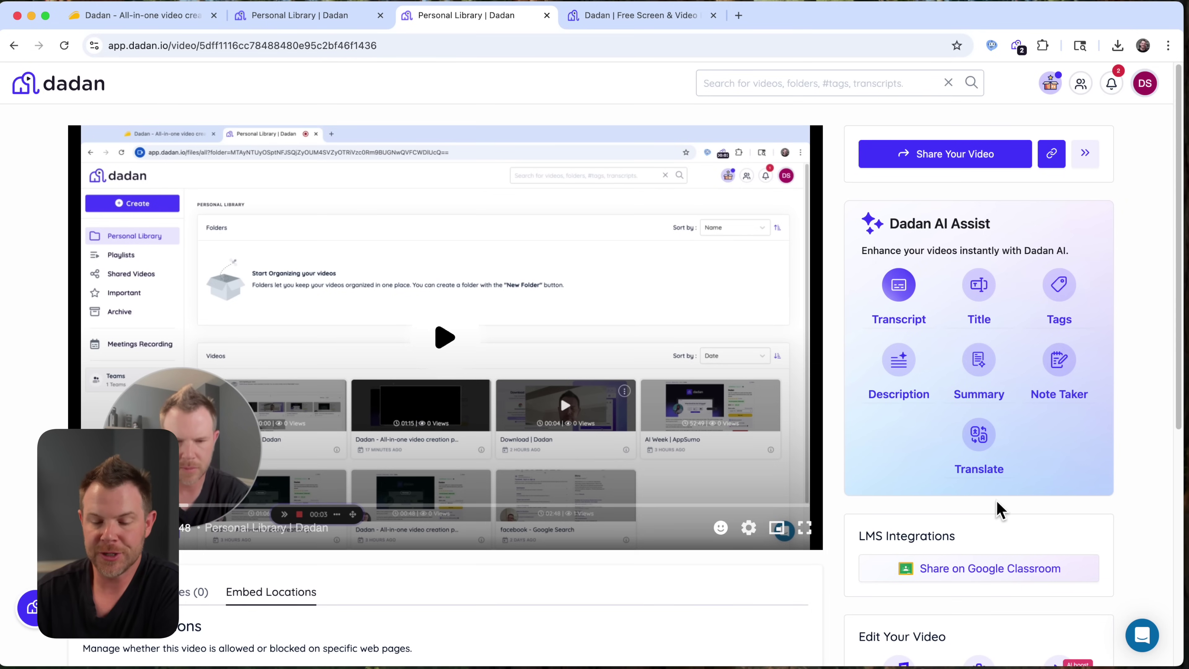
Browse the translation languages, add a French translation of the video's transcript, and close the translation settings
left_click(979, 437)
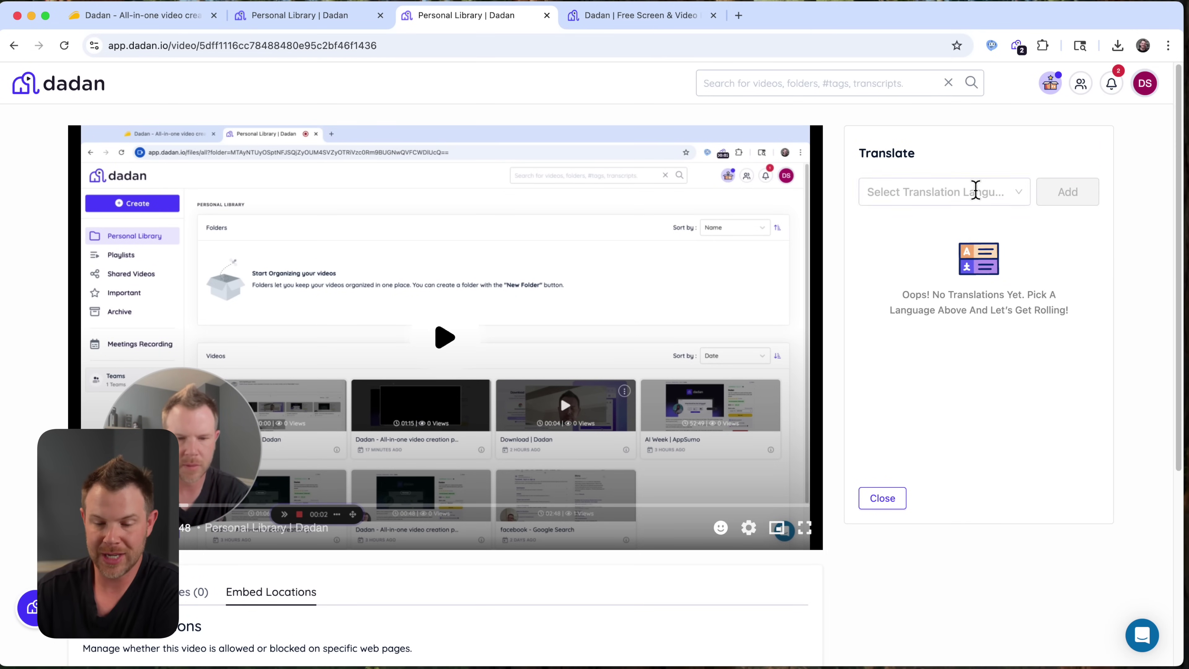
left_click(974, 192)
scroll(1048, 302, "down", 20)
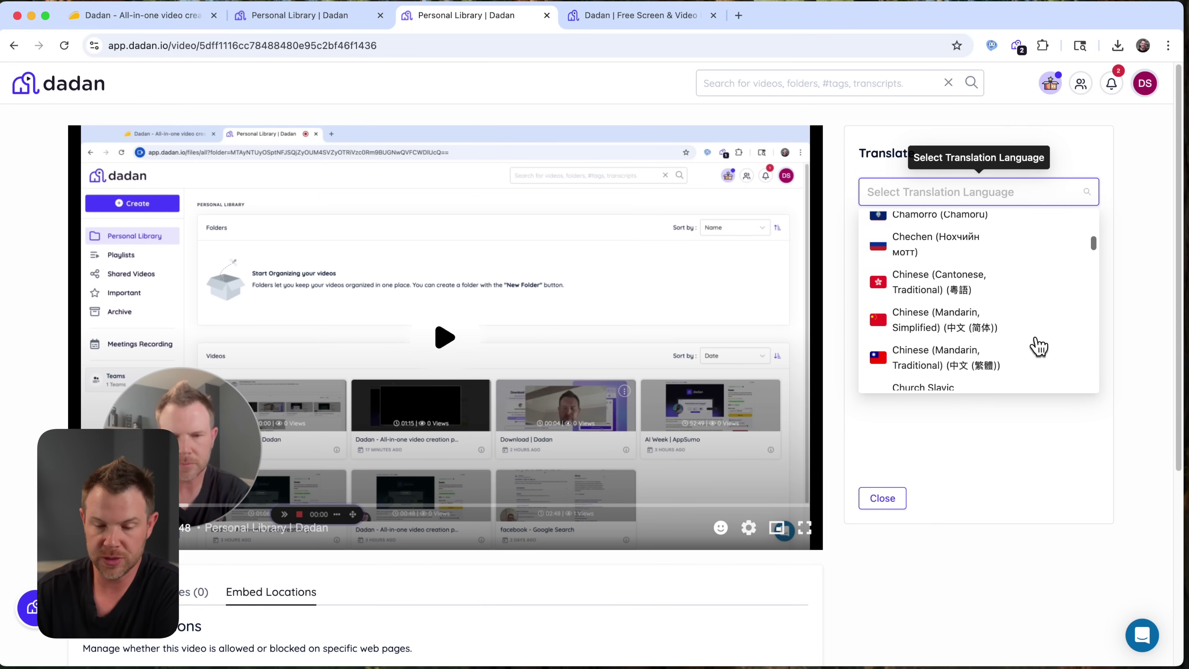
scroll(1036, 345, "down", 8)
scroll(1035, 345, "up", 6)
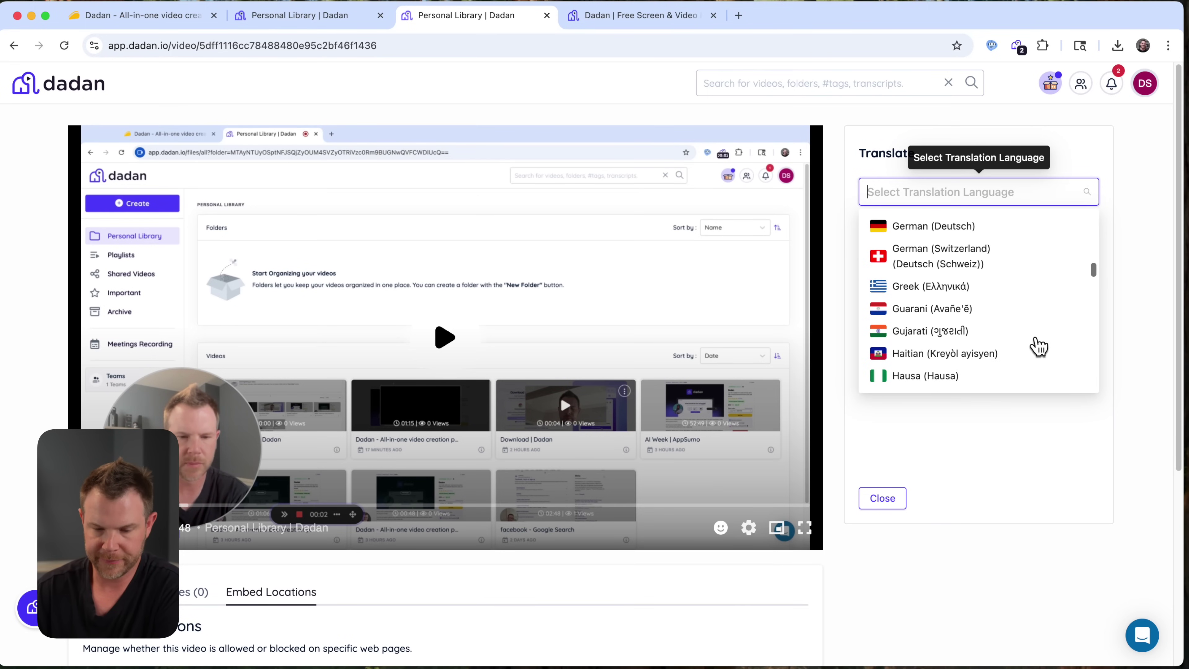
scroll(966, 360, "up", 4)
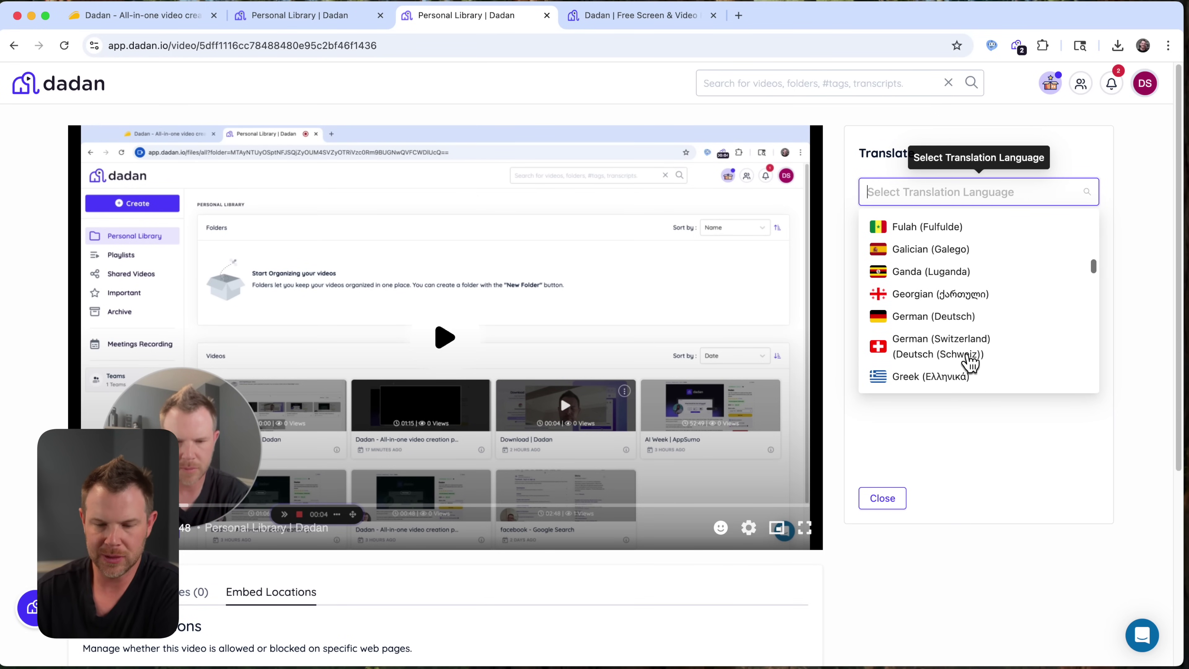
scroll(969, 359, "up", 3)
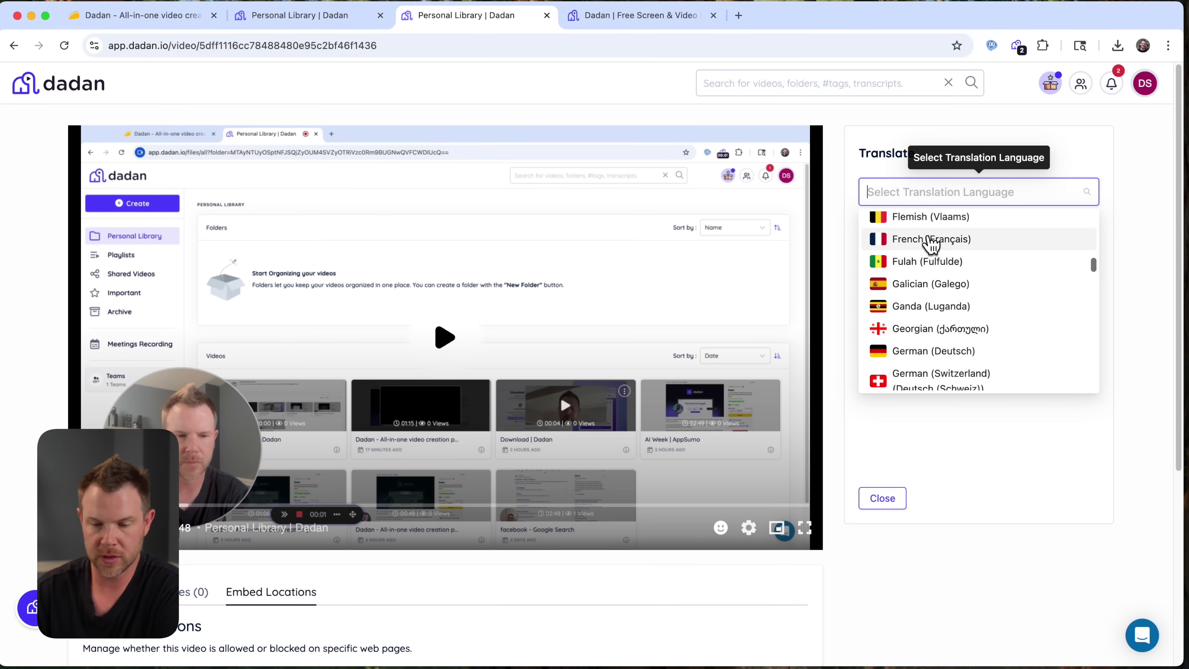
left_click(929, 239)
left_click(1068, 192)
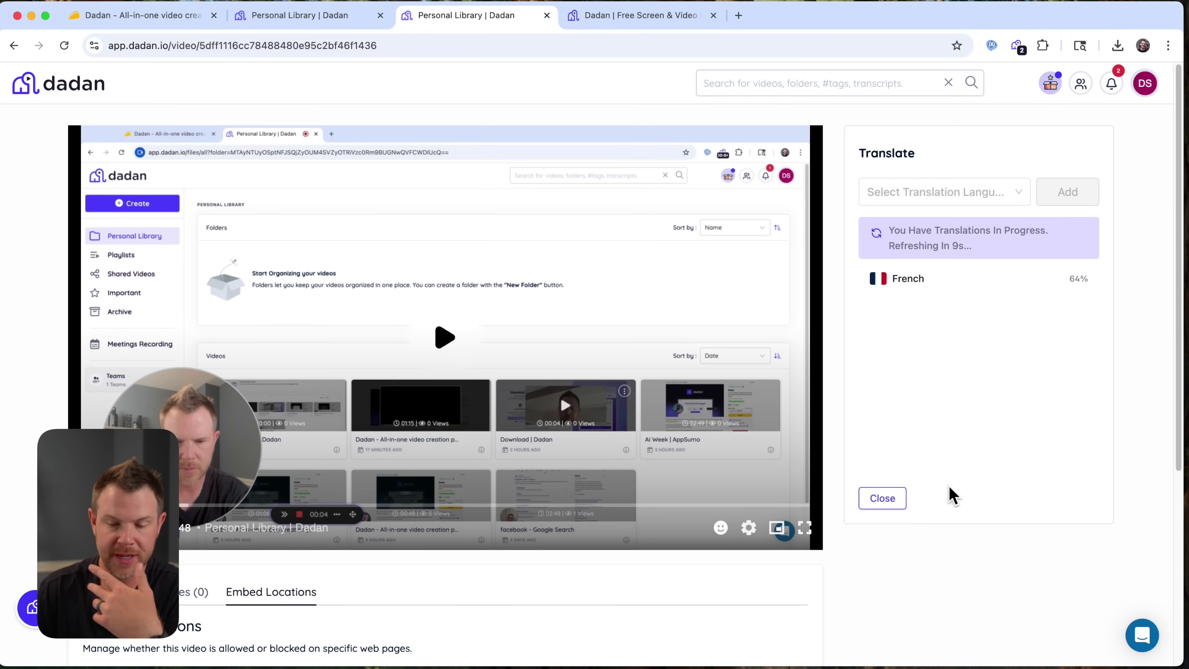
left_click(883, 498)
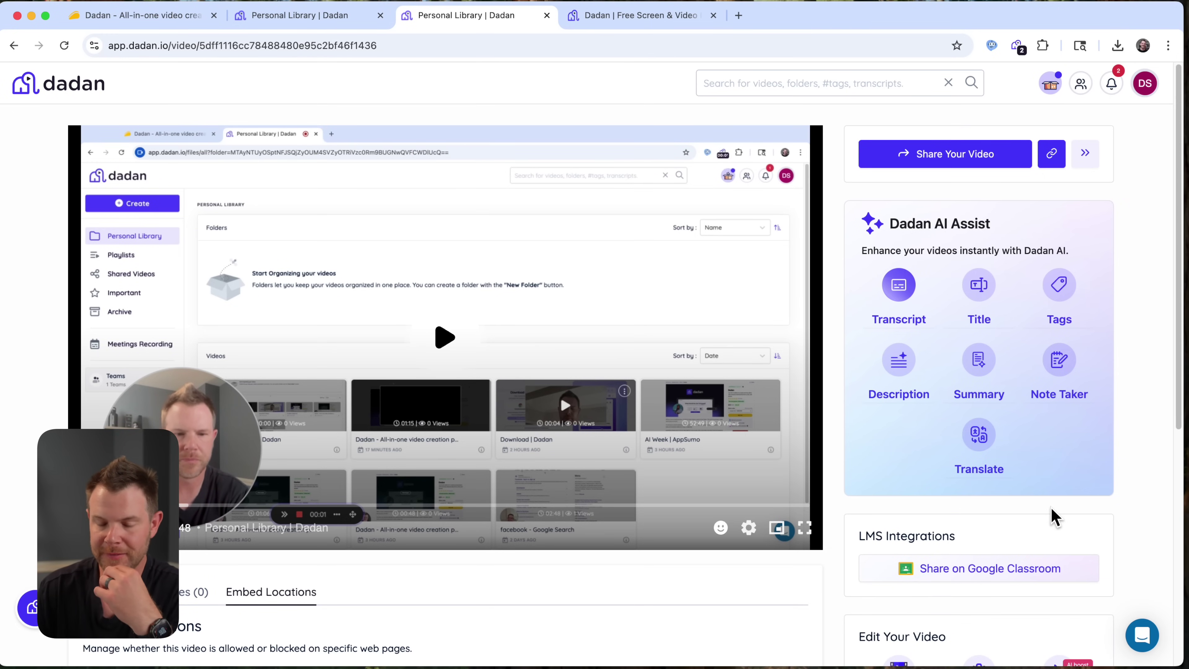
Look over the video editing options, open the call-to-action settings, and leave them without changes
scroll(1054, 517, "down", 1)
scroll(1054, 518, "down", 5)
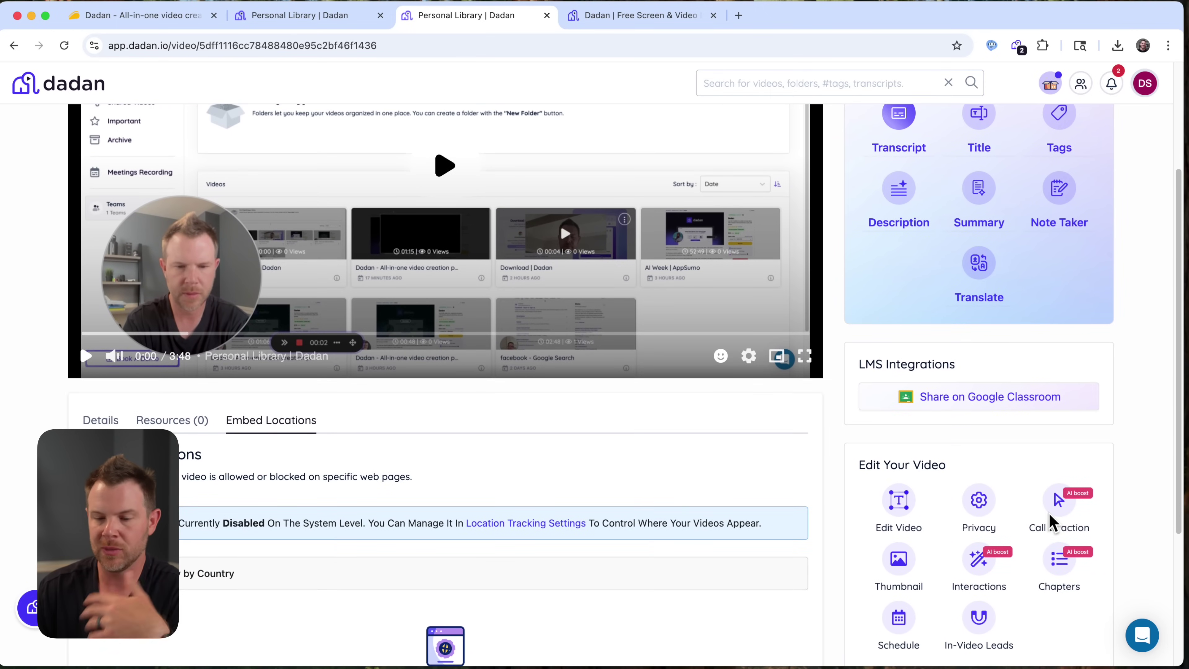
scroll(1043, 520, "down", 2)
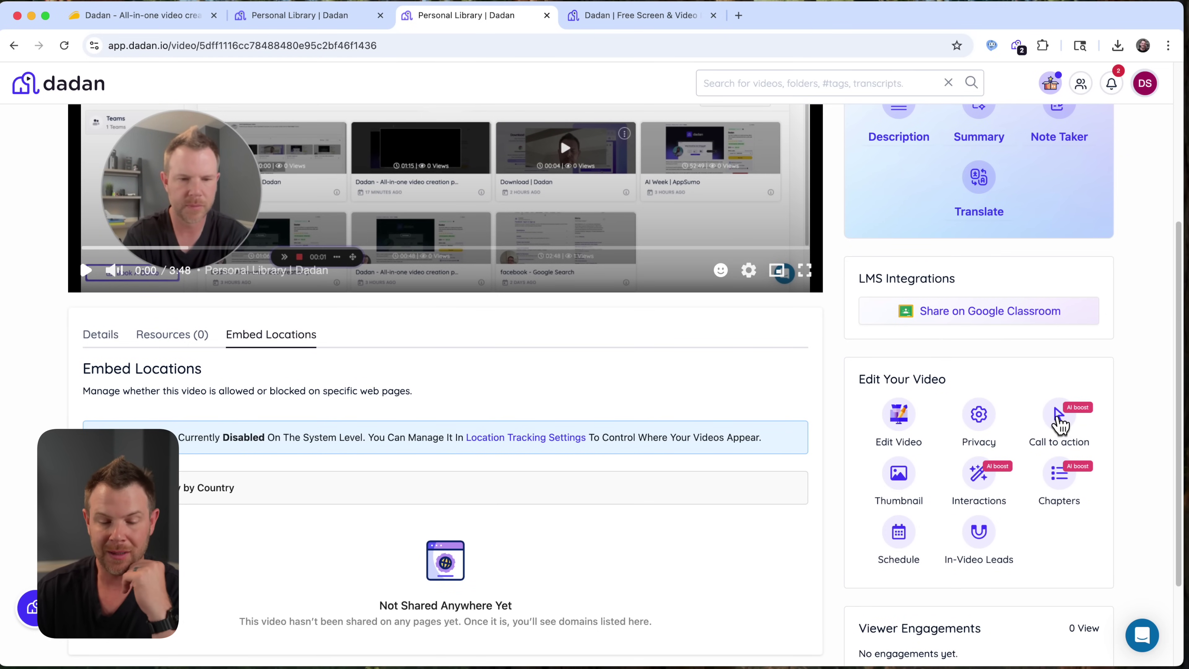
left_click(1061, 424)
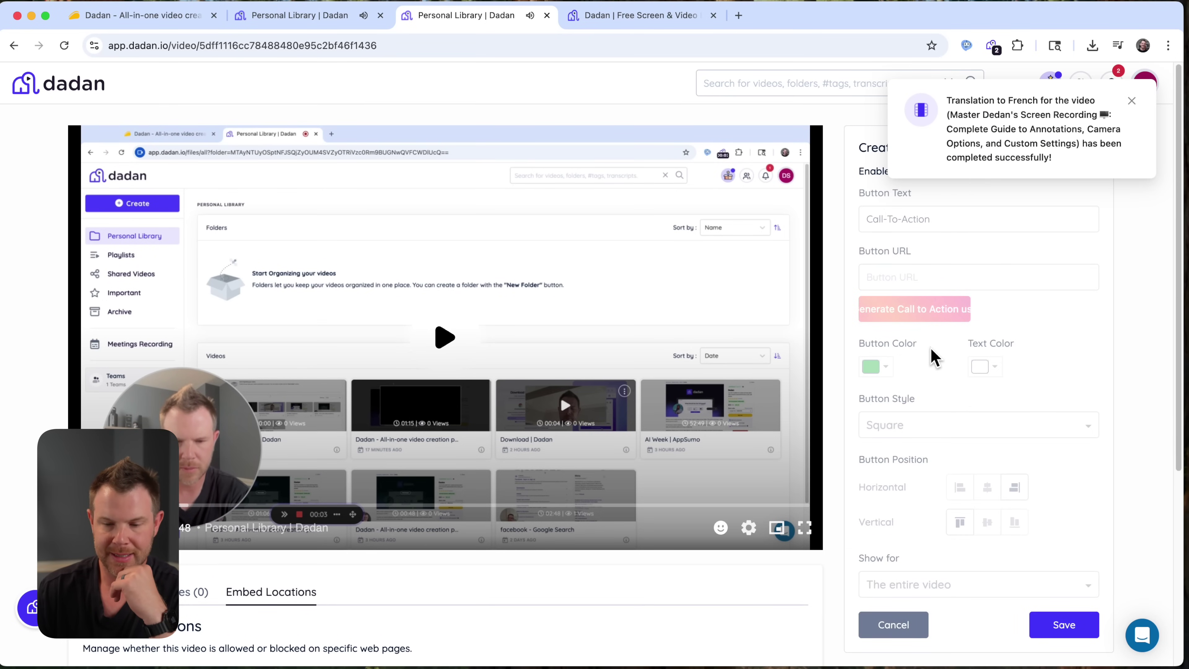
key("Escape")
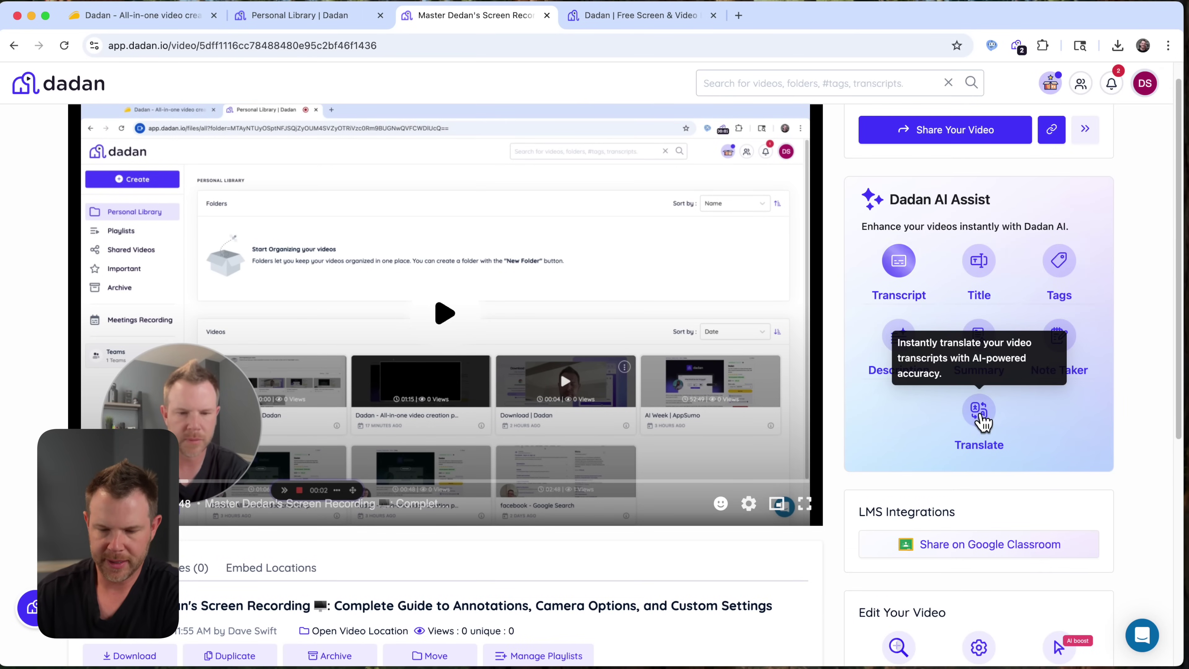
Download the French translation of the transcript, switch the player's captions to French, and close the translation settings
left_click(975, 421)
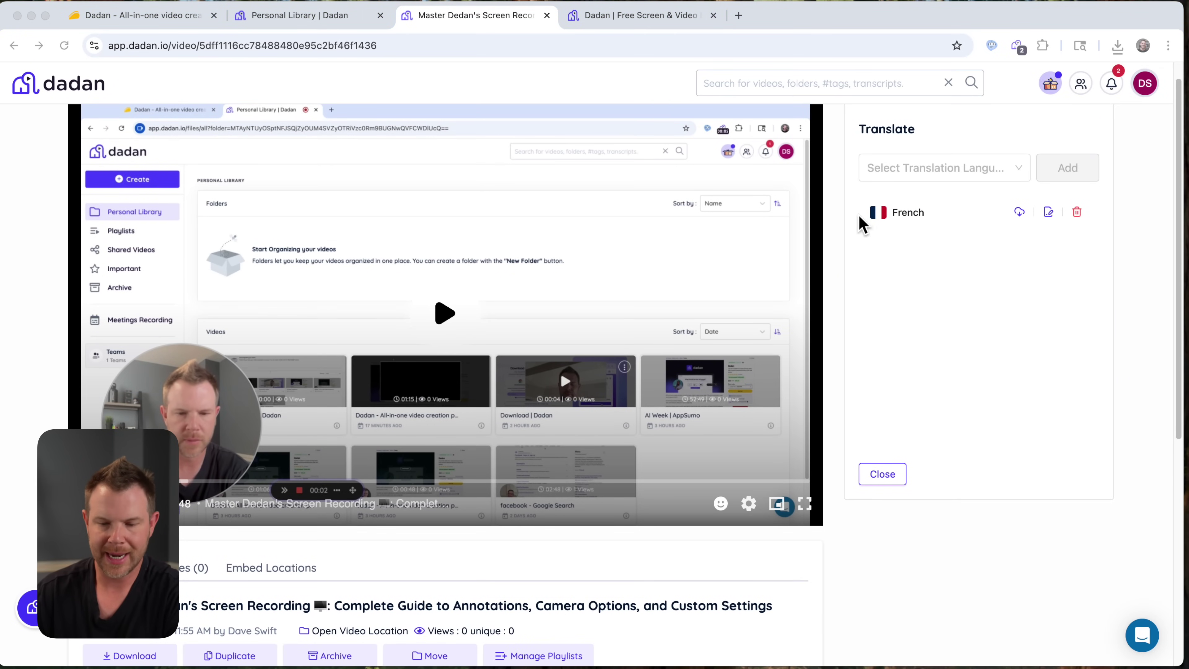
left_click(1018, 213)
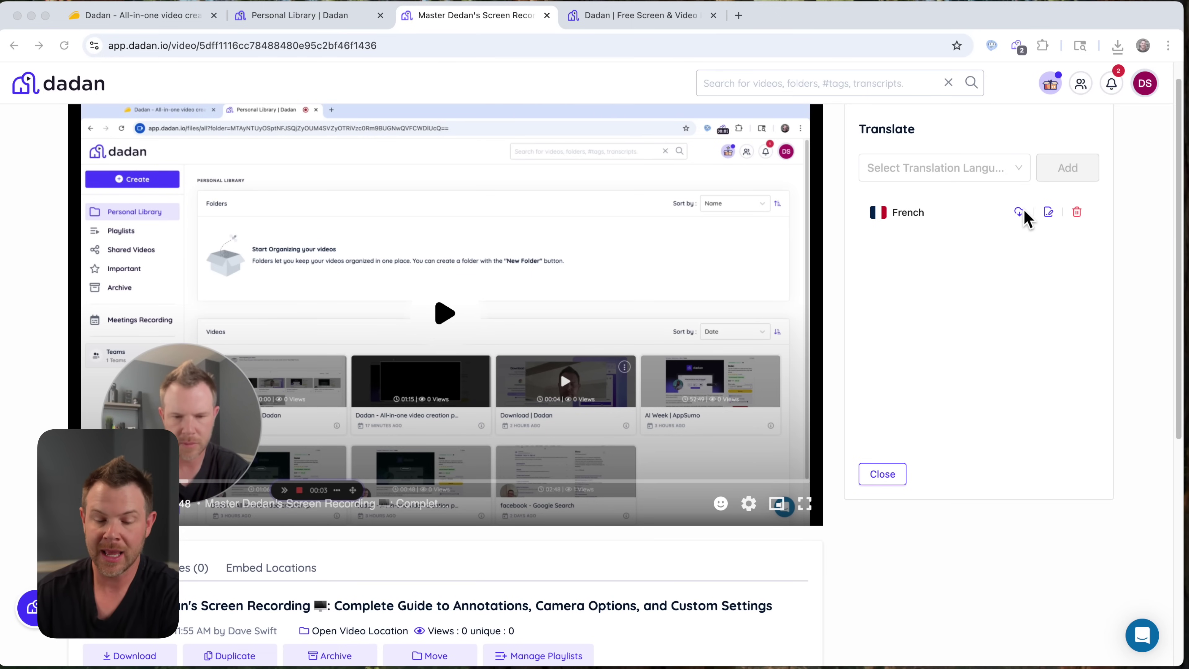
left_click(749, 504)
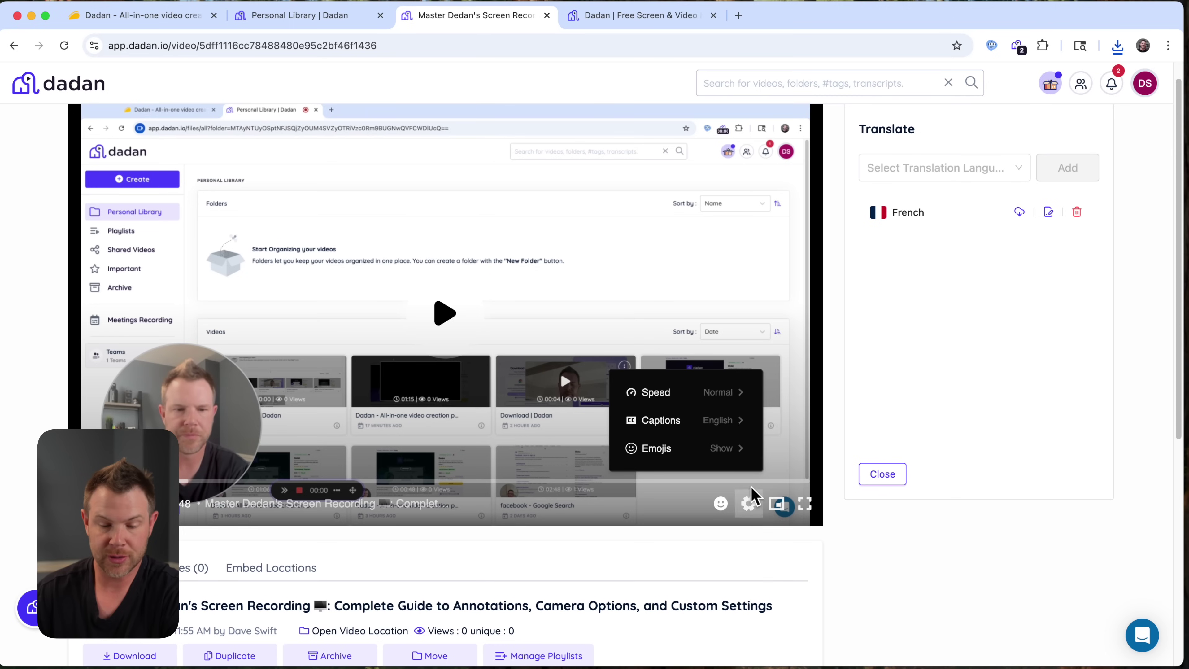
left_click(733, 426)
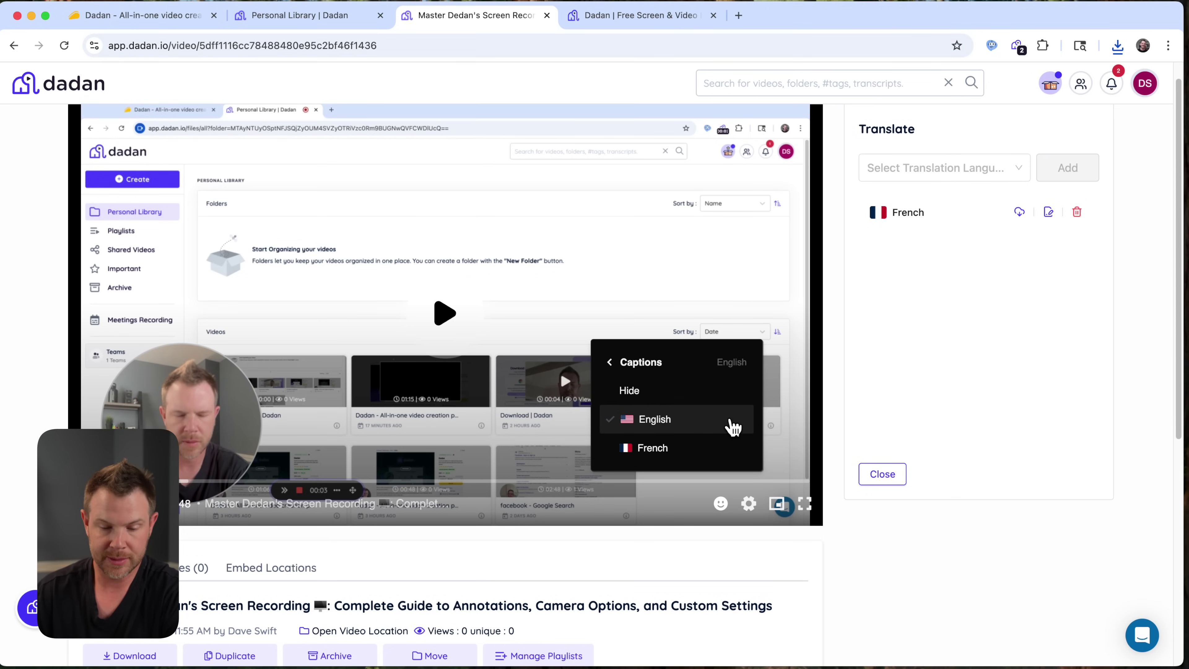
left_click(654, 445)
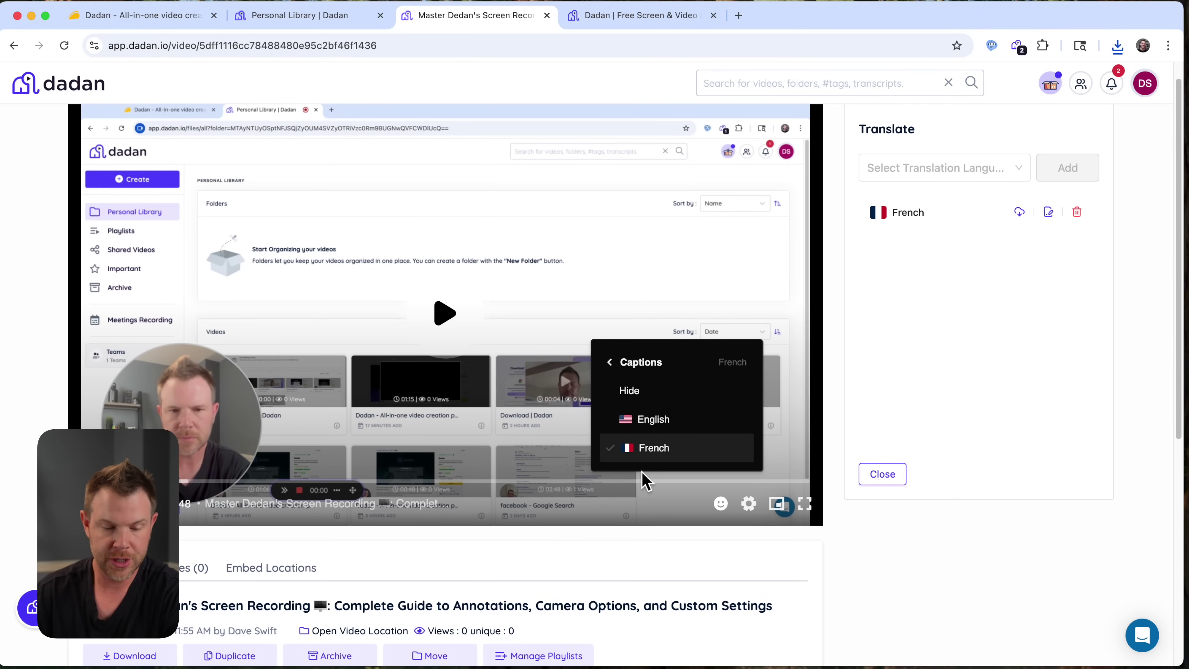
scroll(92, 574, "up", 1)
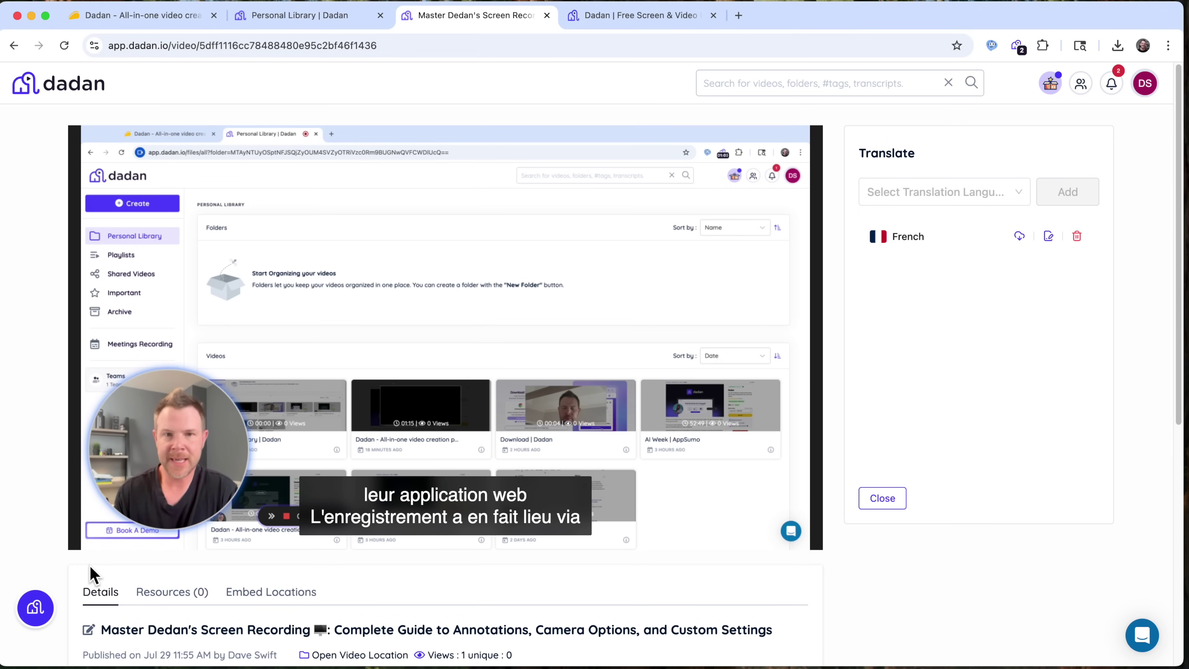
left_click(882, 498)
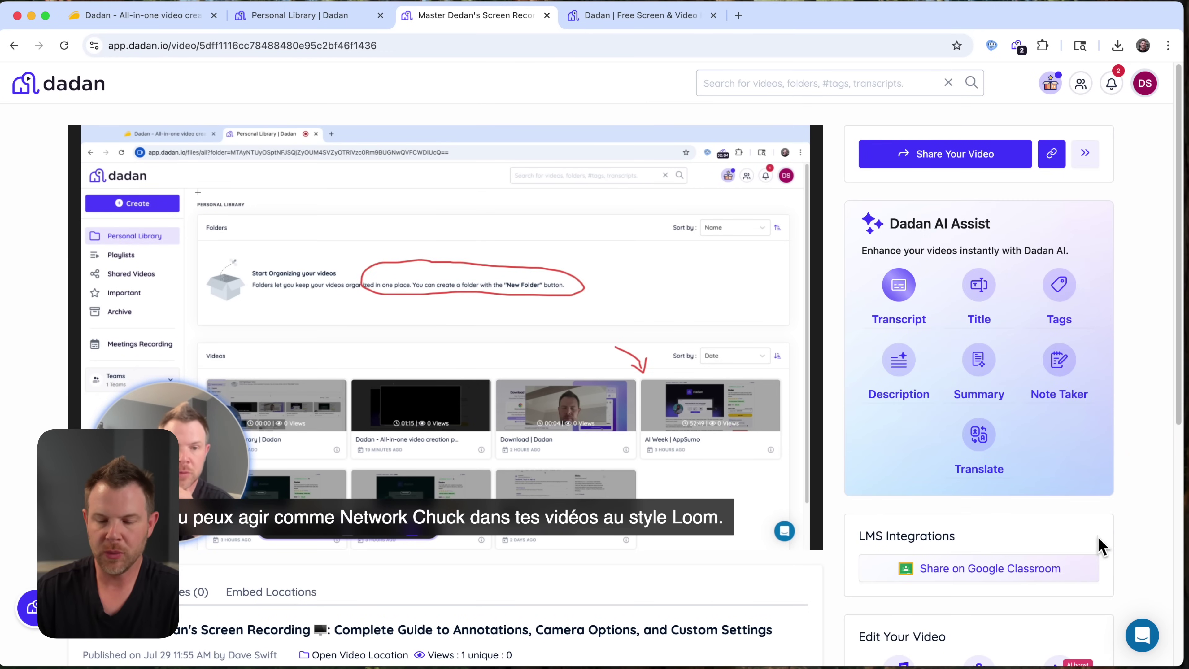
Enable a call to action on the video with the button text Subscribe
scroll(1097, 539, "down", 8)
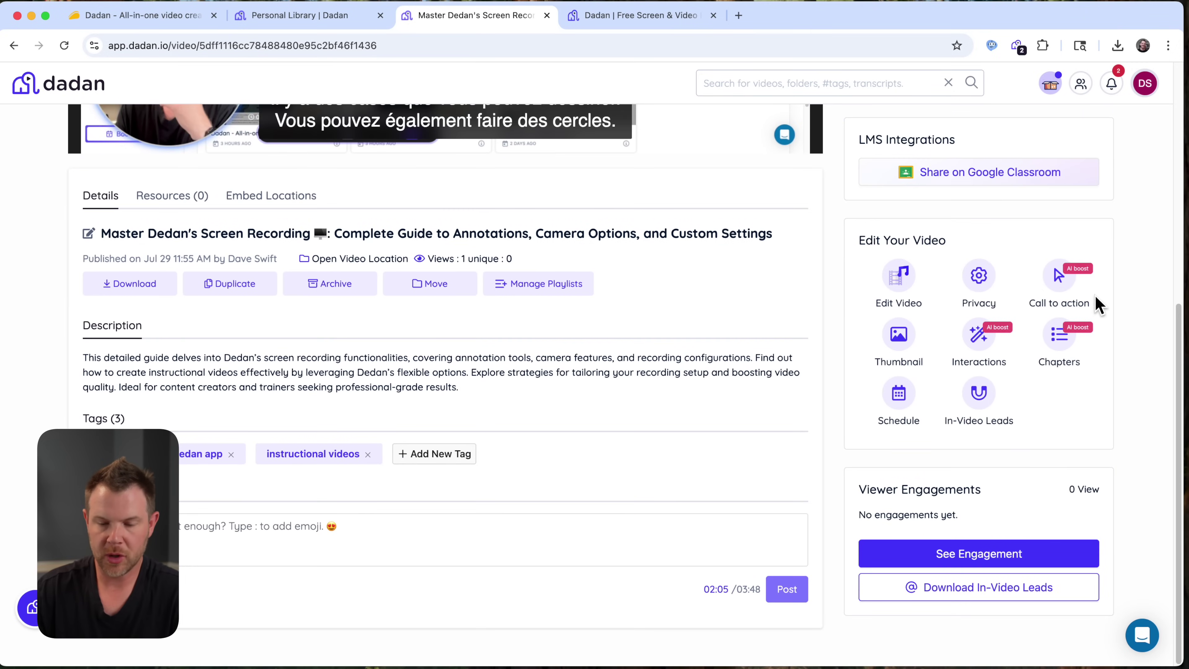
left_click(1057, 278)
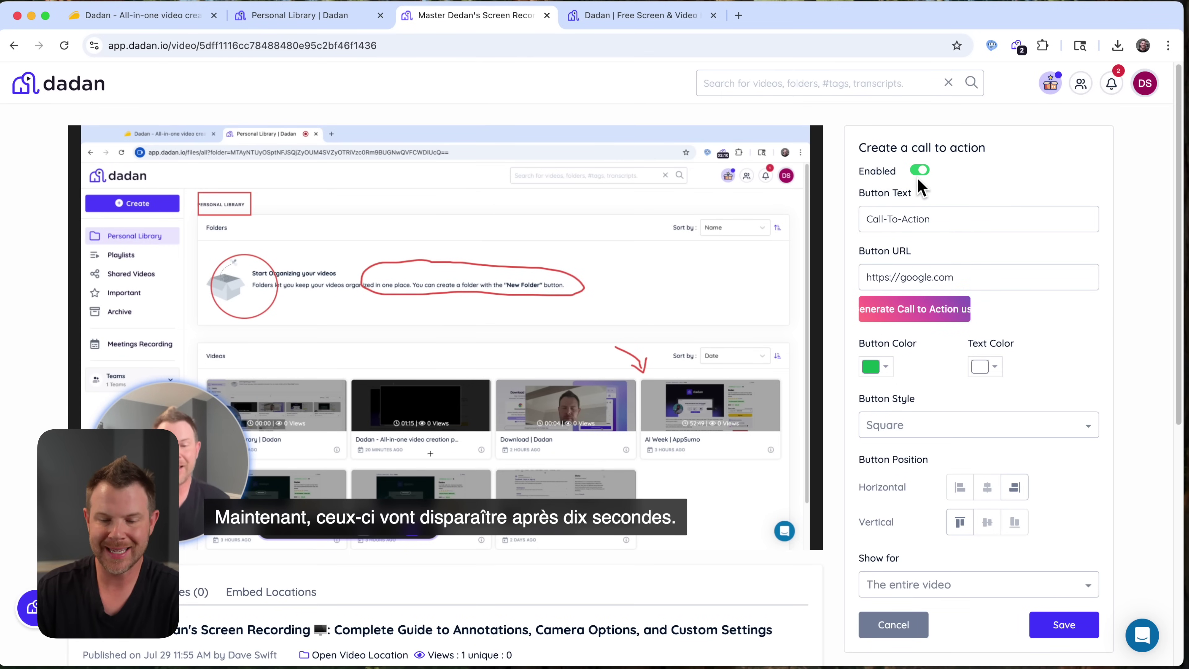
left_click(889, 217)
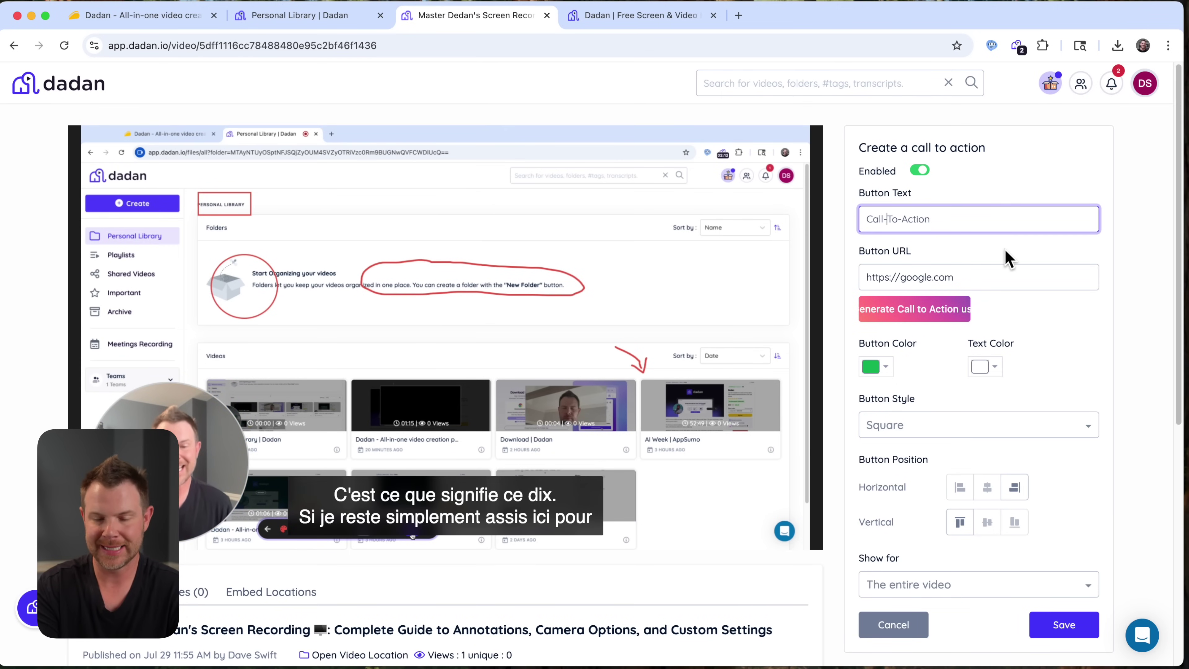
key("super+a")
type("Subscri be")
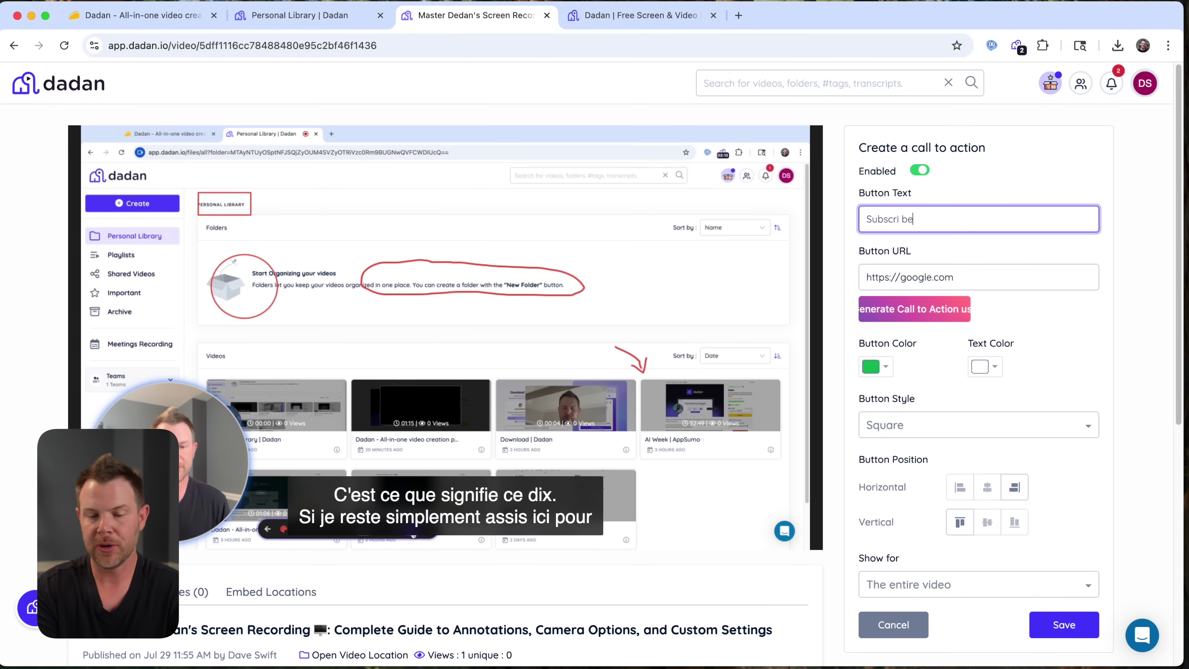
key("BackSpace")
key("BackSpace")
type("be")
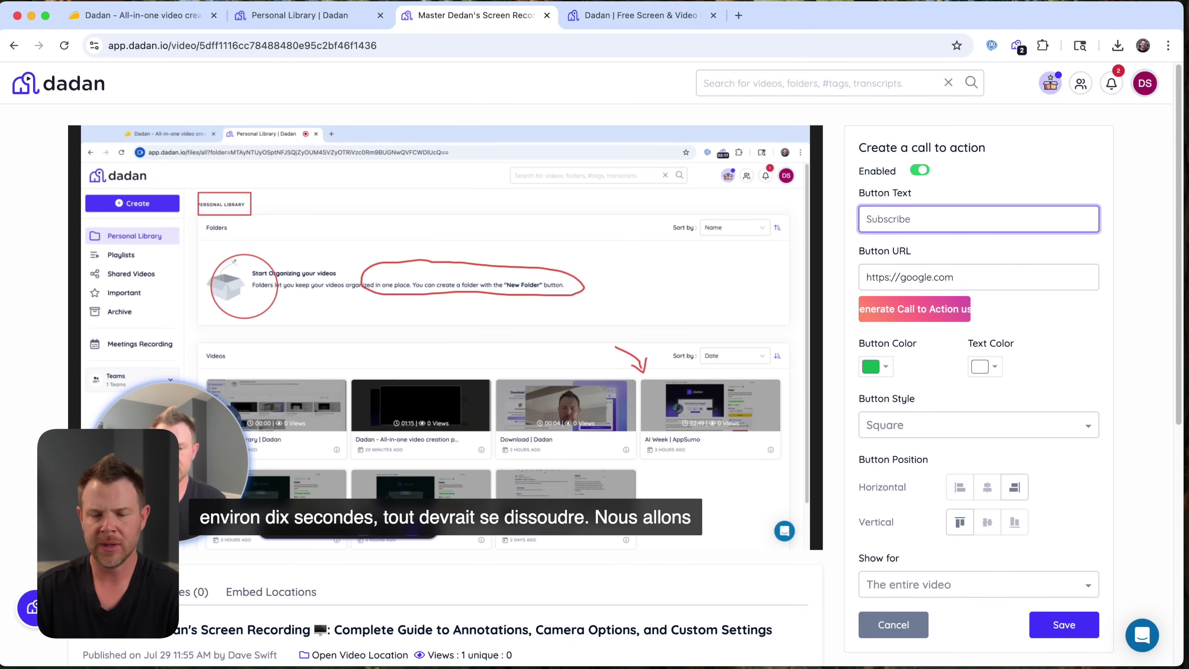
Generate a call to action with AI and use its button text "Learn More About Screen Recording Tools" with the suggested example.com URL
left_click(995, 271)
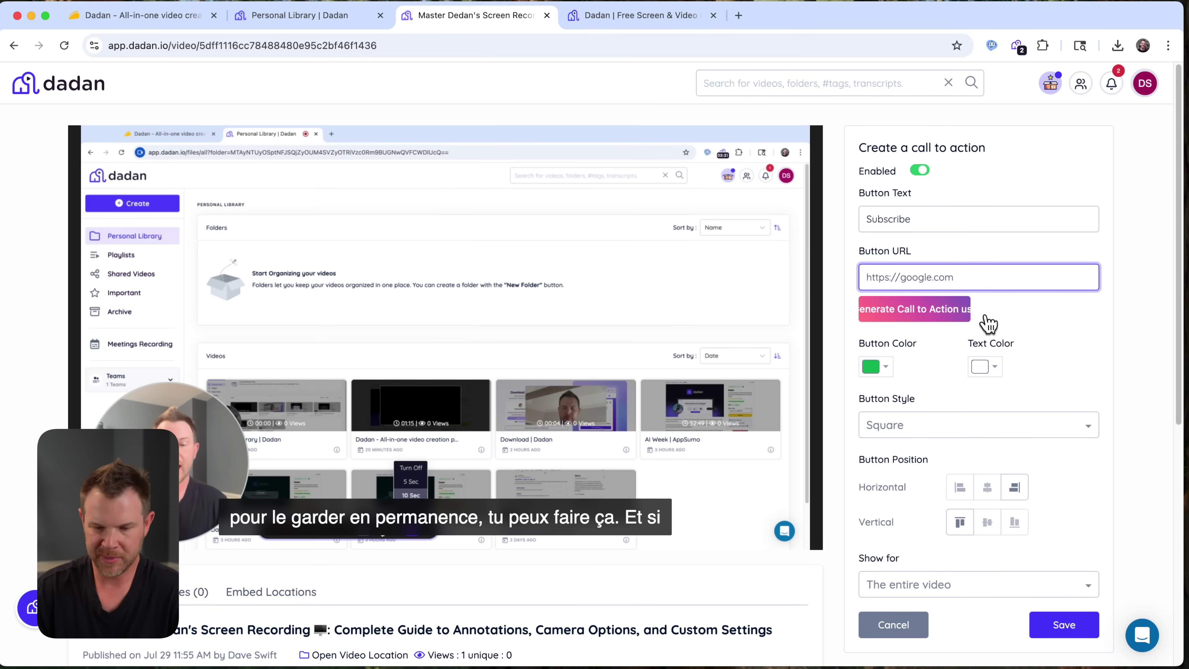
left_click(926, 317)
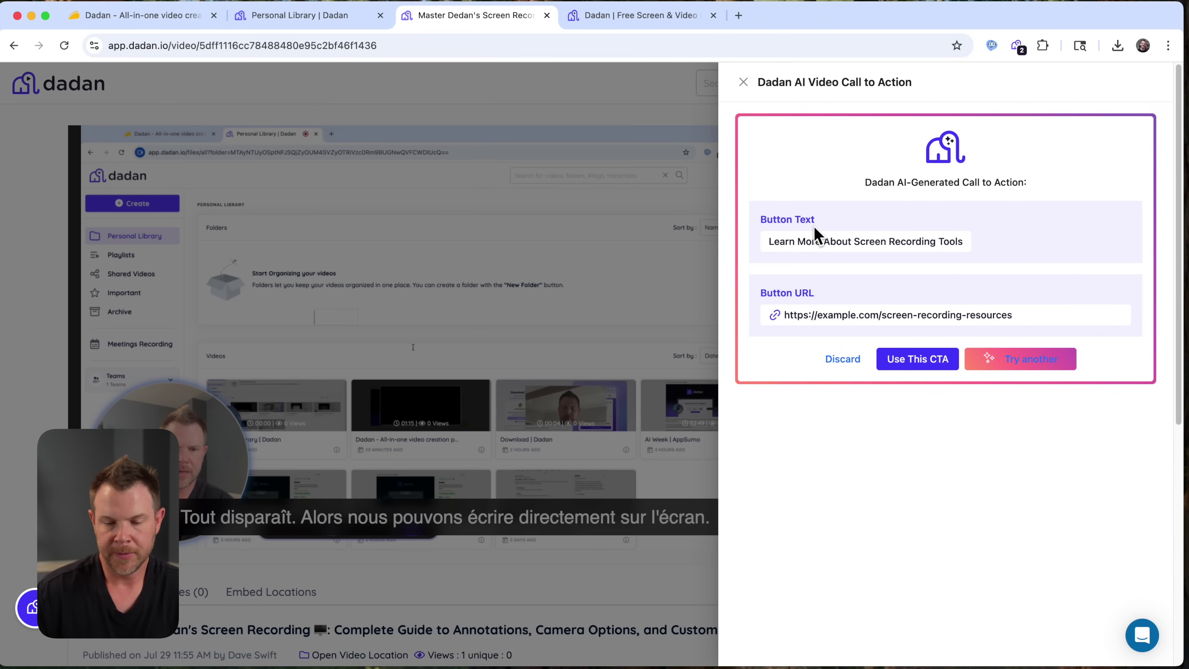
left_click(920, 360)
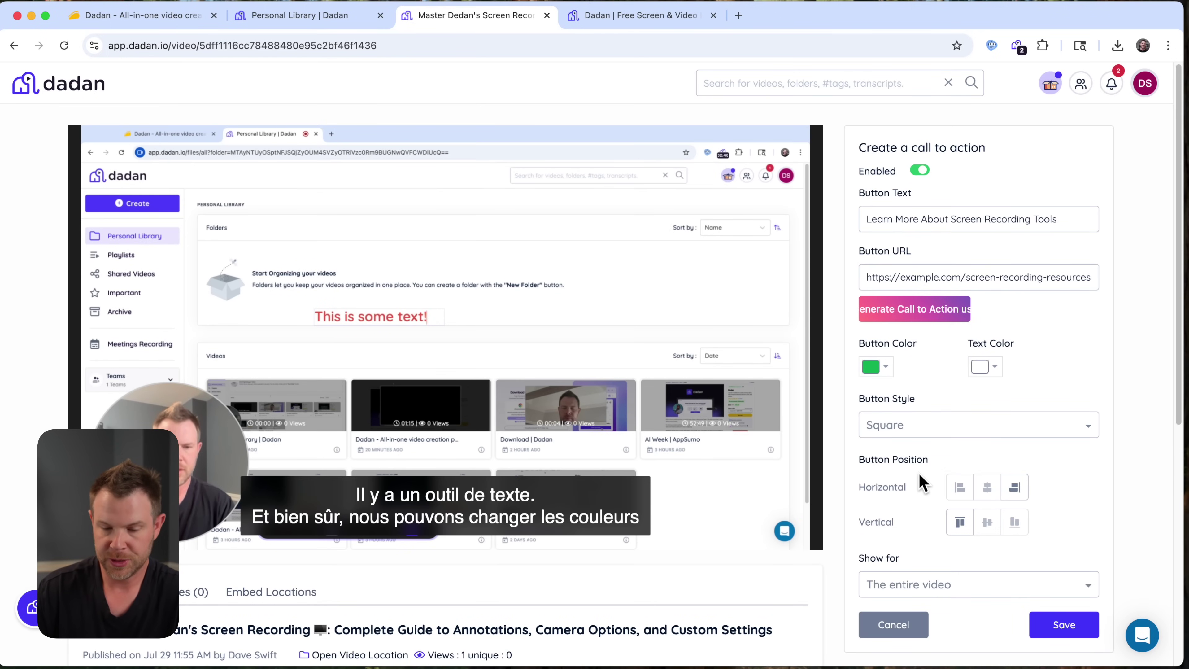
Choose the Square style for the call-to-action button and centre it horizontally and vertically on the video
left_click(930, 432)
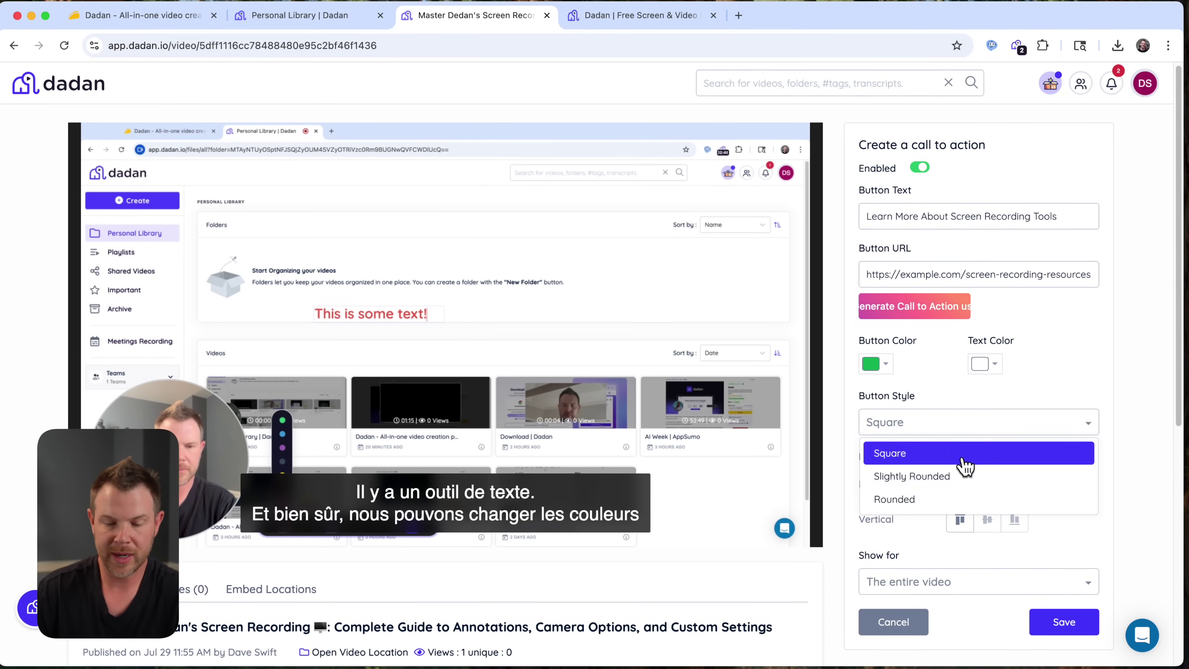
left_click(983, 453)
scroll(983, 487, "down", 1)
left_click(995, 475)
left_click(987, 505)
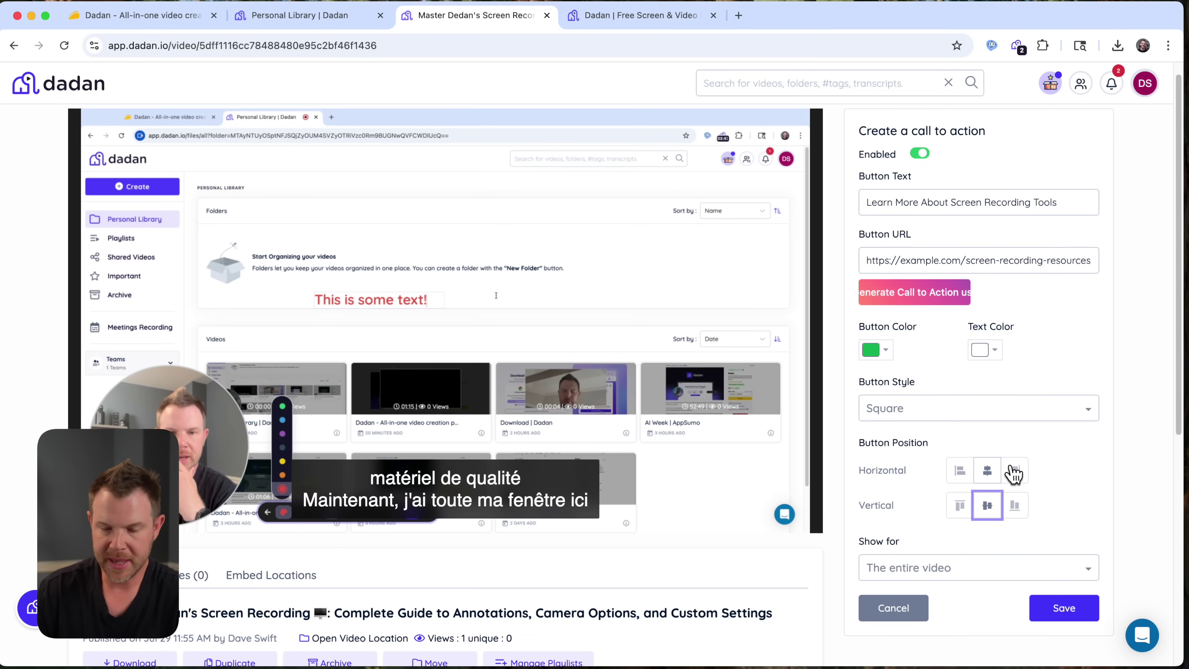
Show the call to action for a specific period from 00:00:00 to 00:00:25, save it, and try its button during playback
scroll(1034, 508, "down", 1)
left_click(956, 545)
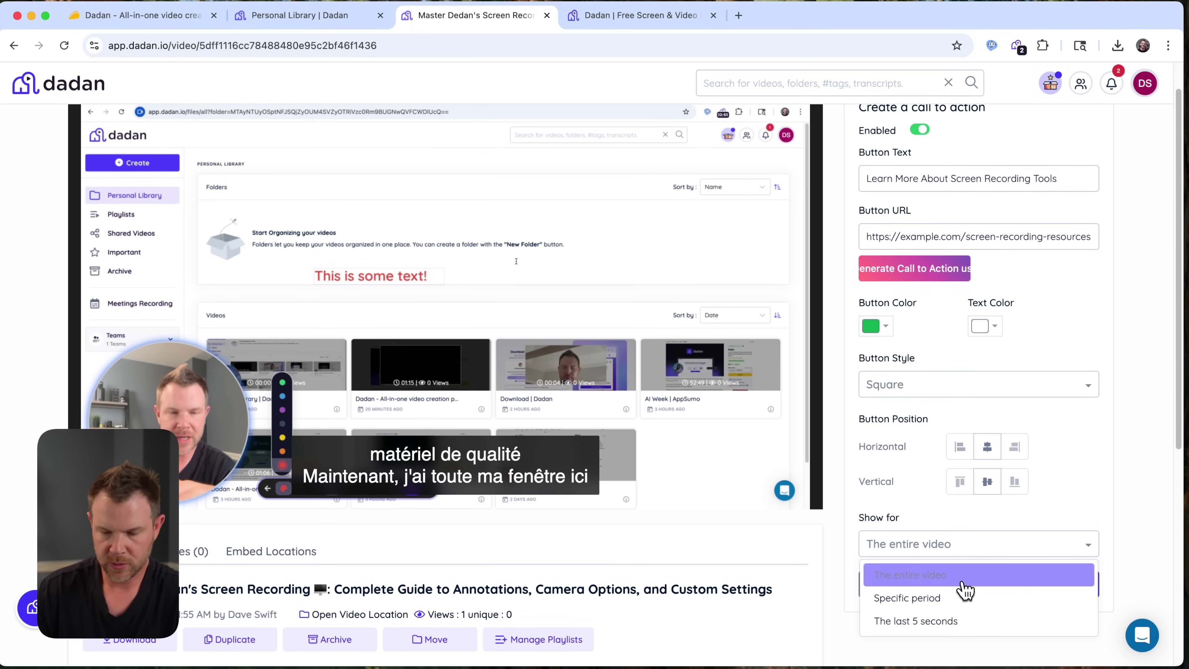
left_click(954, 601)
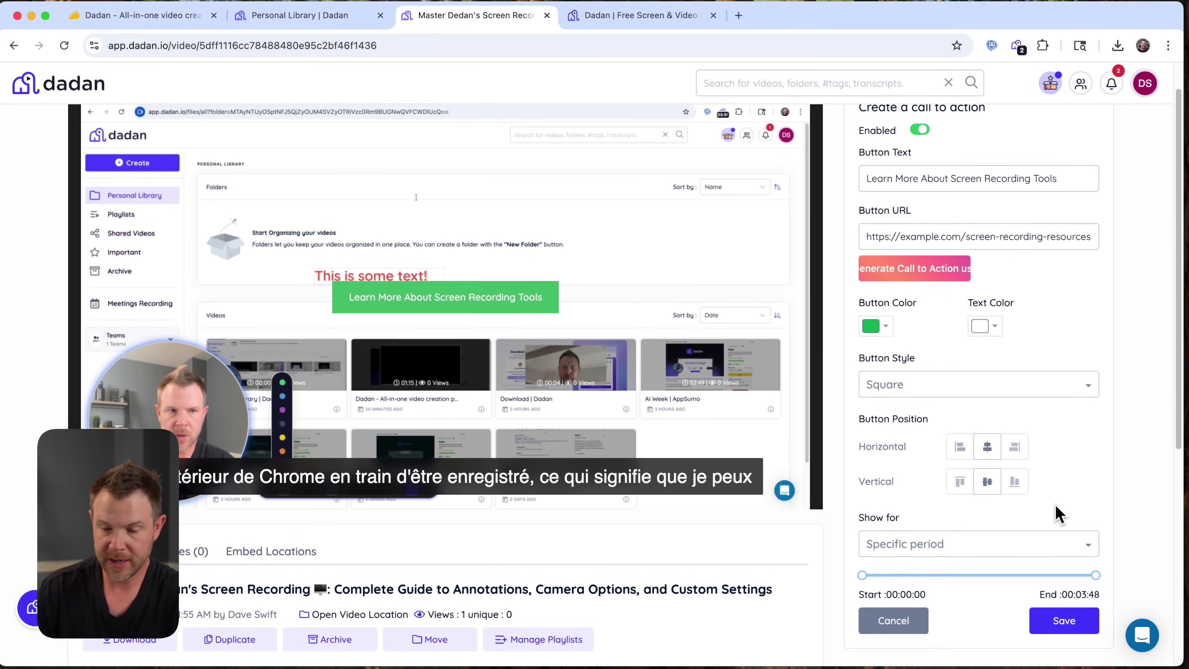
scroll(1057, 508, "down", 3)
left_click_drag(1096, 425, 887, 425)
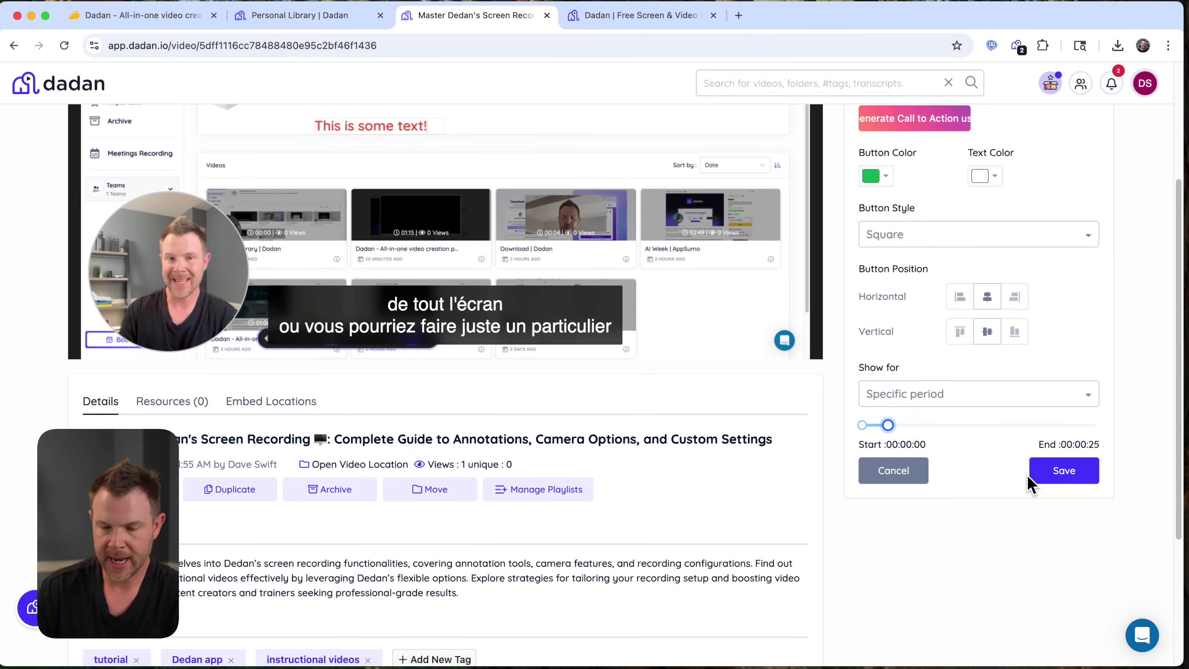
left_click(1064, 470)
left_click(85, 532)
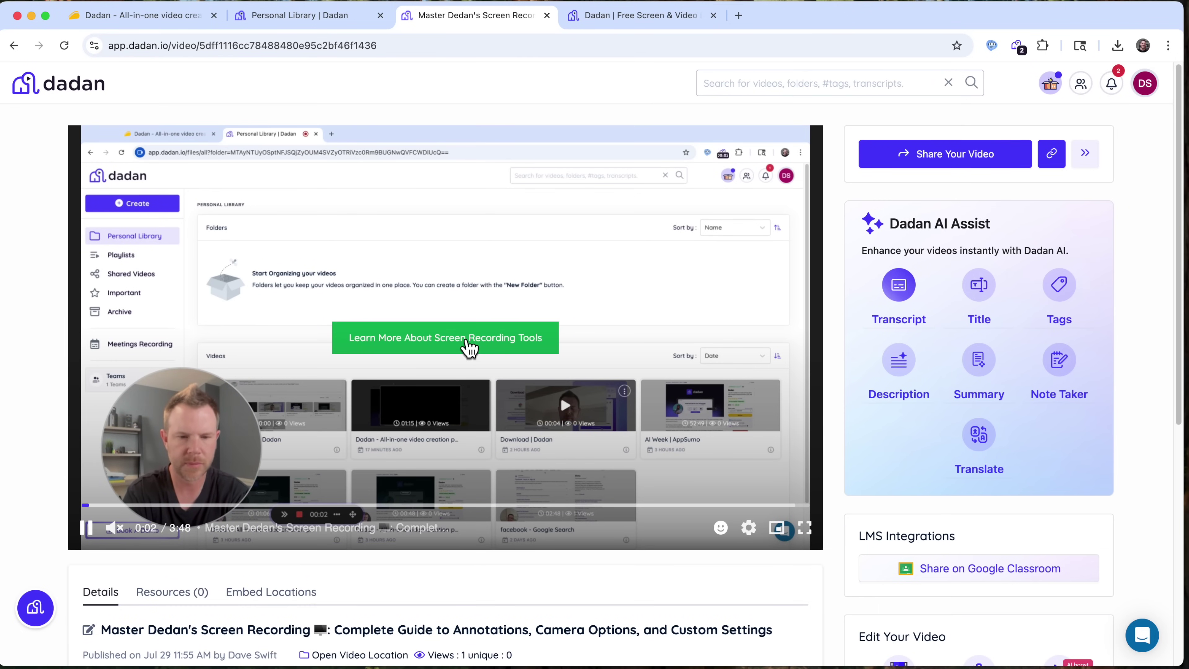
left_click(468, 346)
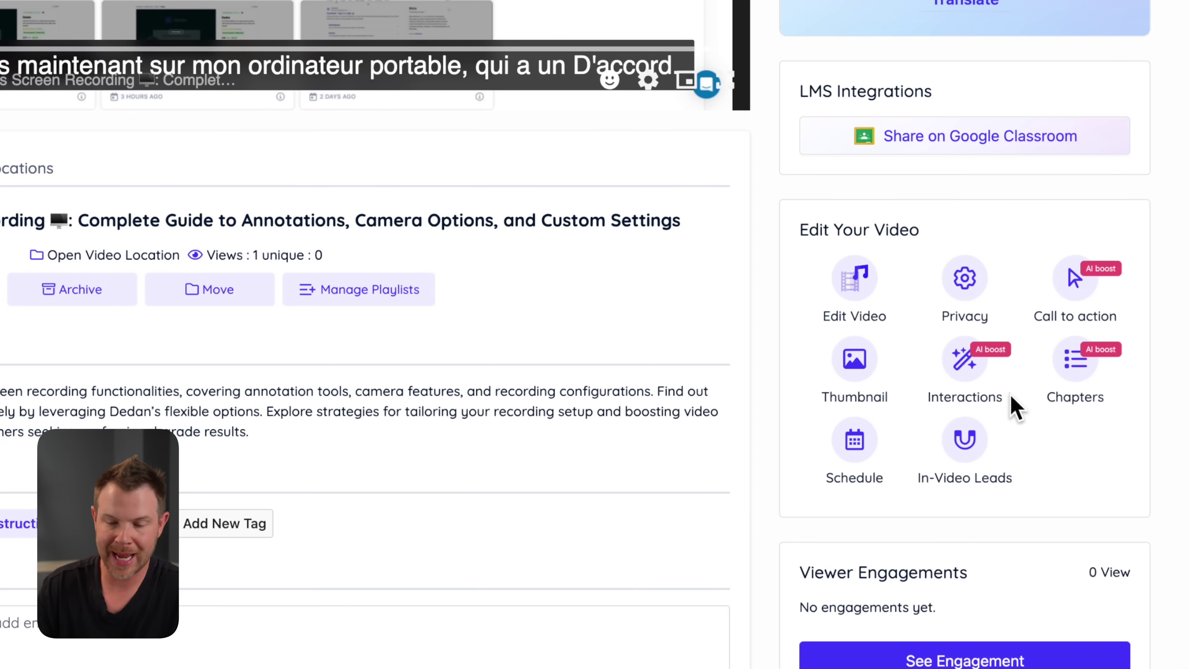
Open the video's interactions and start adding a rating at 01:09
left_click(950, 370)
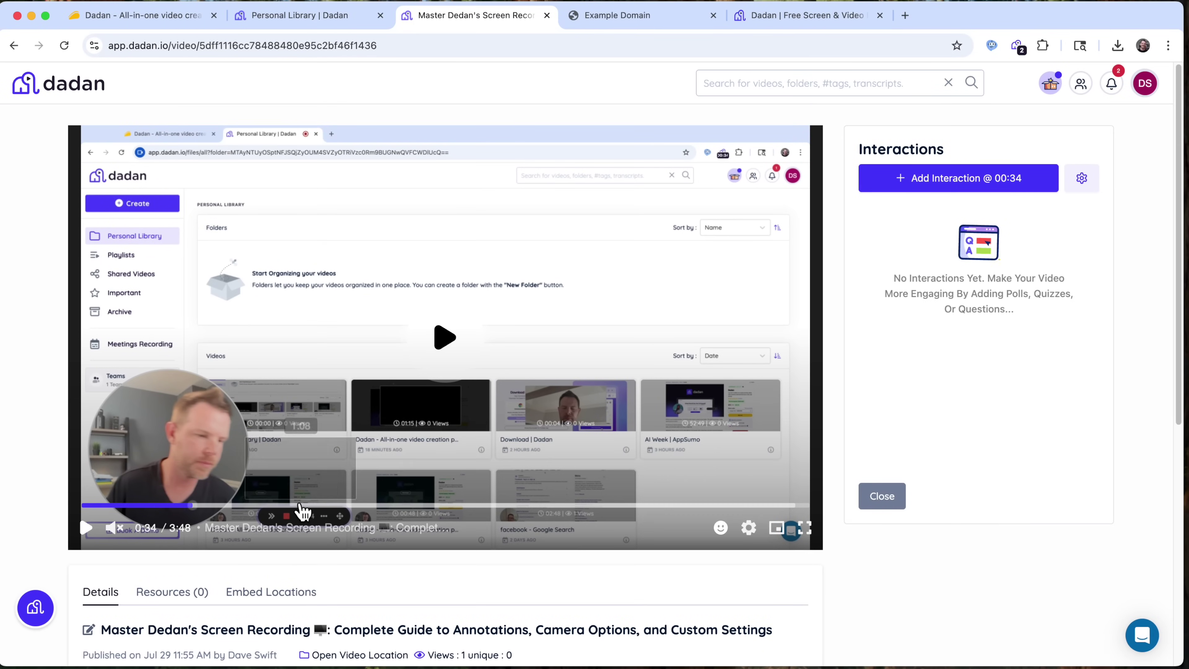
left_click(300, 505)
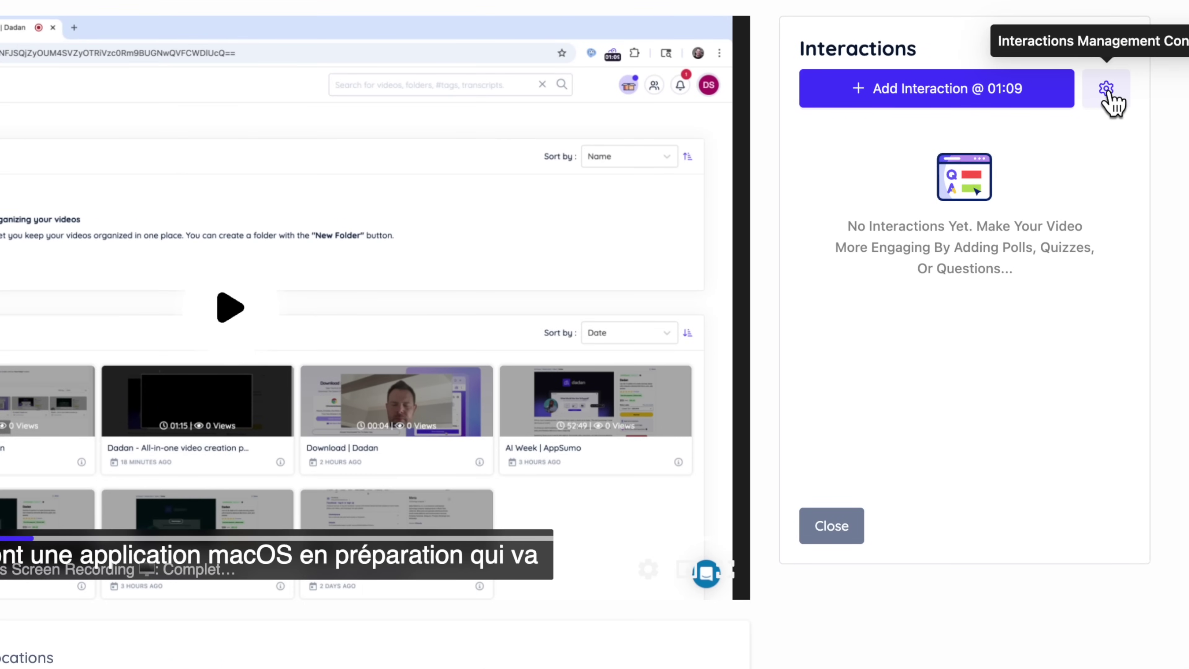
left_click(947, 94)
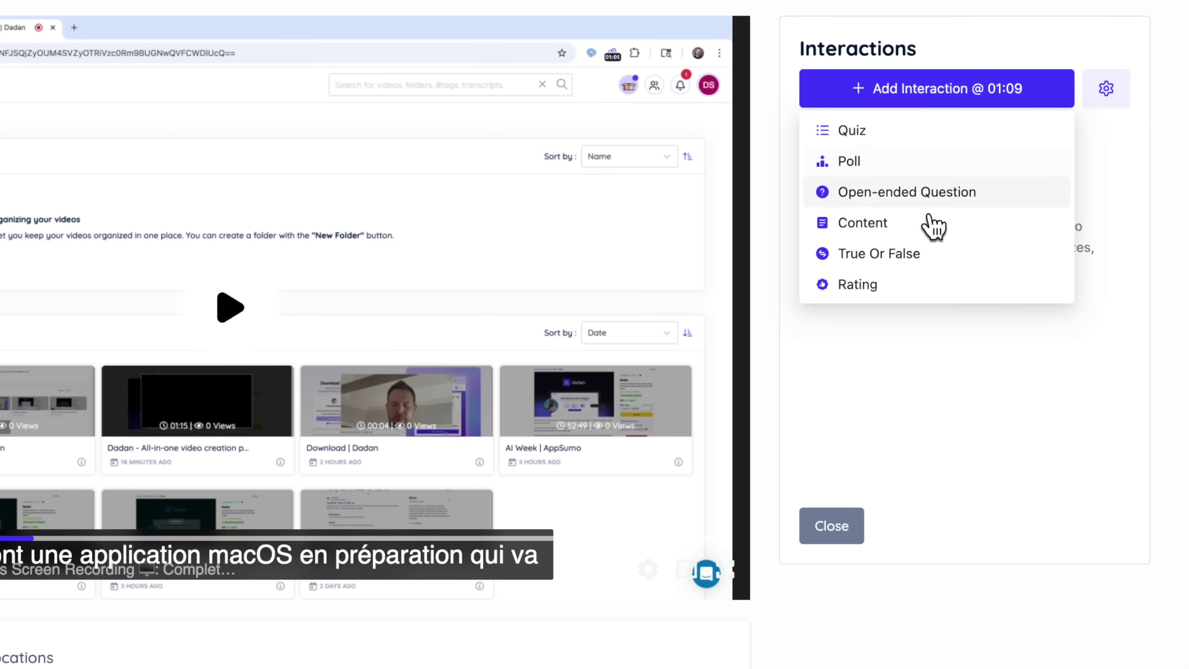
left_click(906, 286)
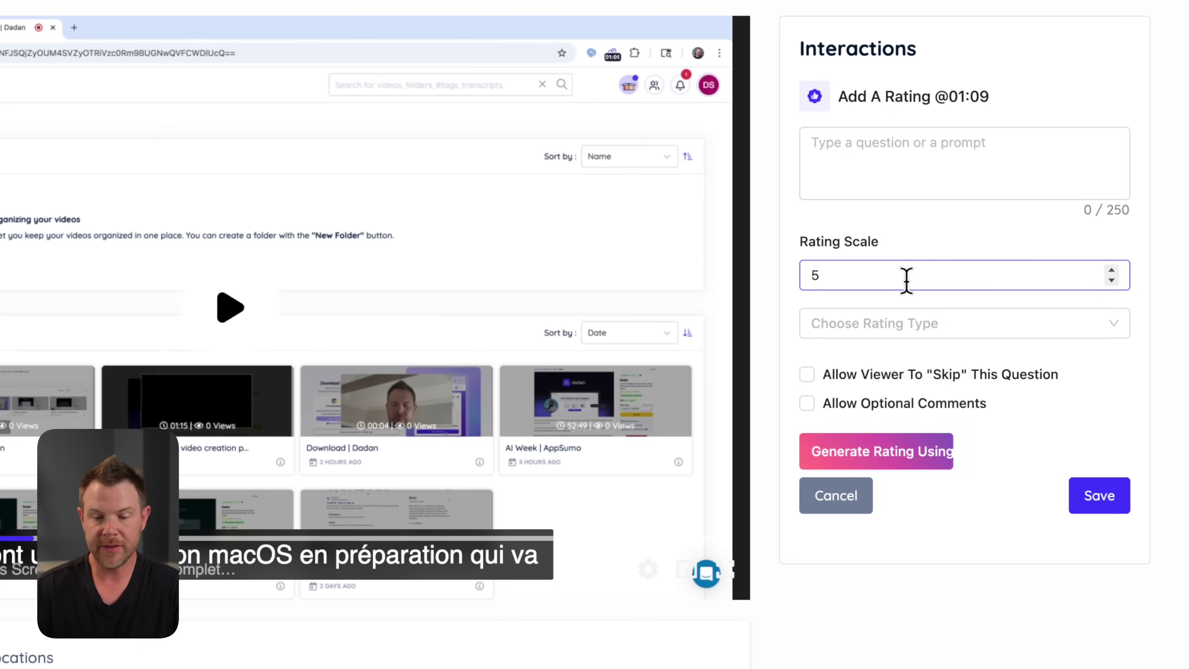
Set the rating scale of the new interaction to 10
left_click_drag(901, 278, 806, 273)
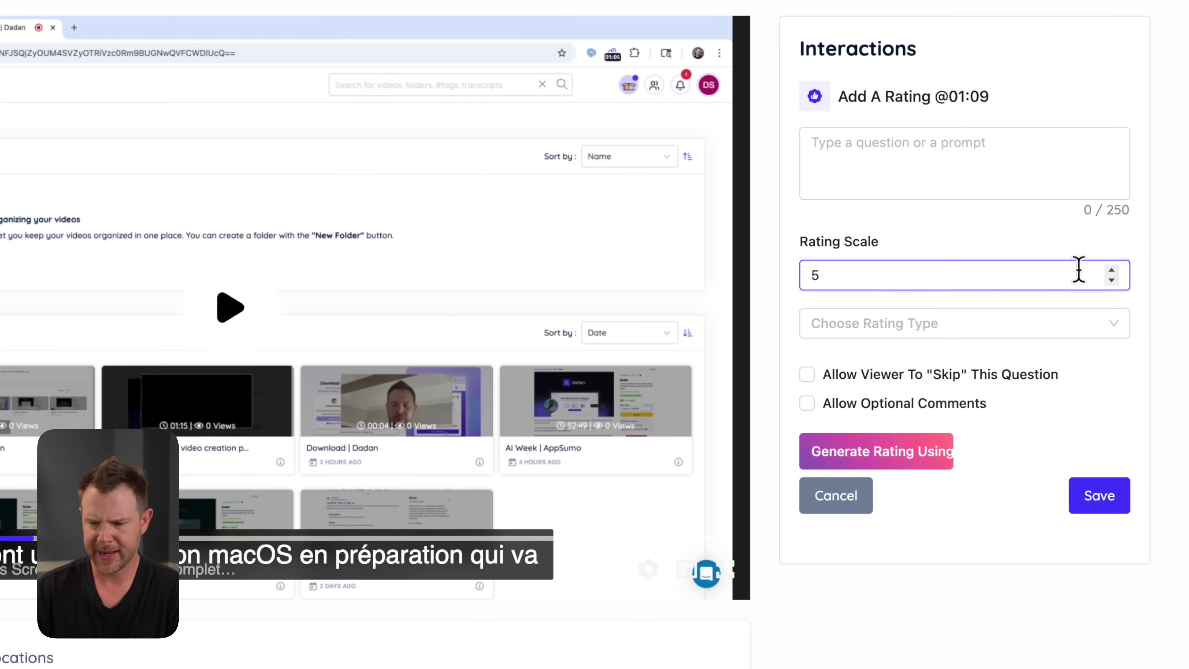
double_click(1112, 272)
left_click(1112, 271)
left_click(1112, 271)
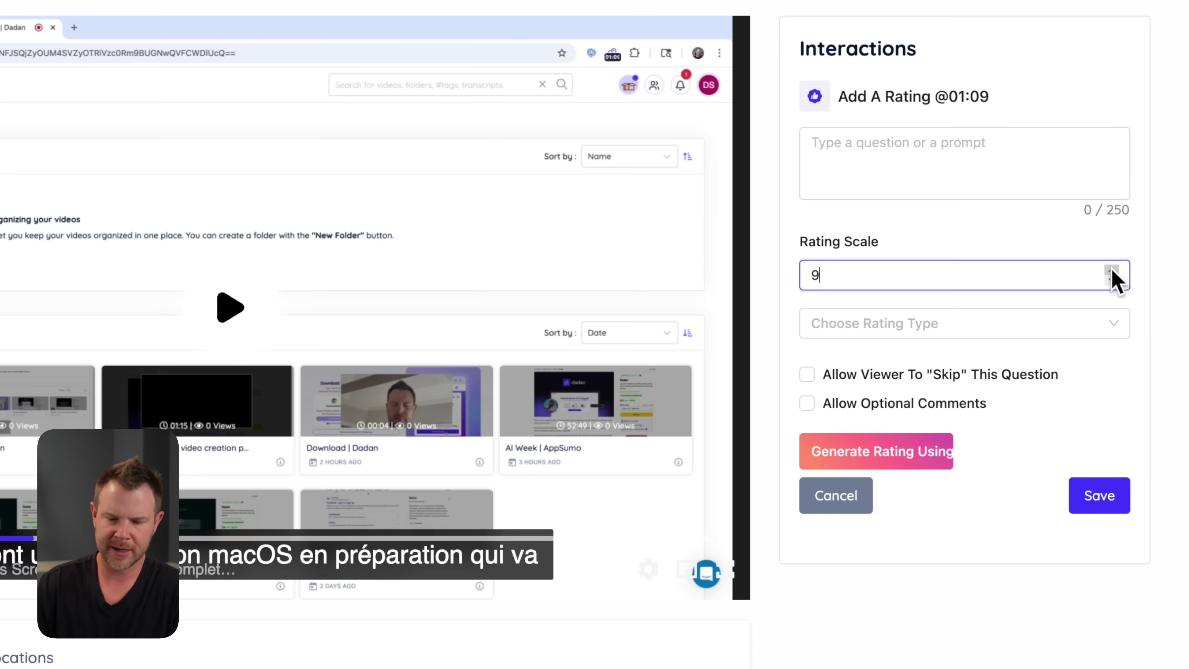
left_click(1112, 271)
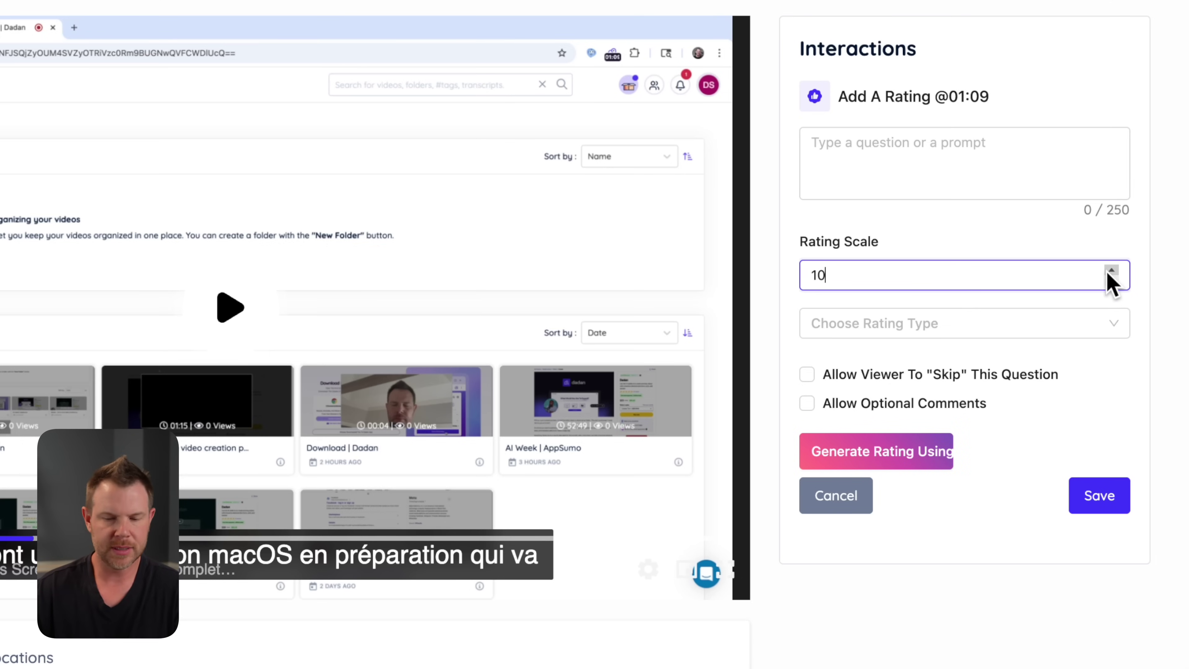
Enter the rating question "What do you think?", choose the Star rating type, and save the interaction
left_click(929, 155)
type("What do you think?")
left_click(1116, 328)
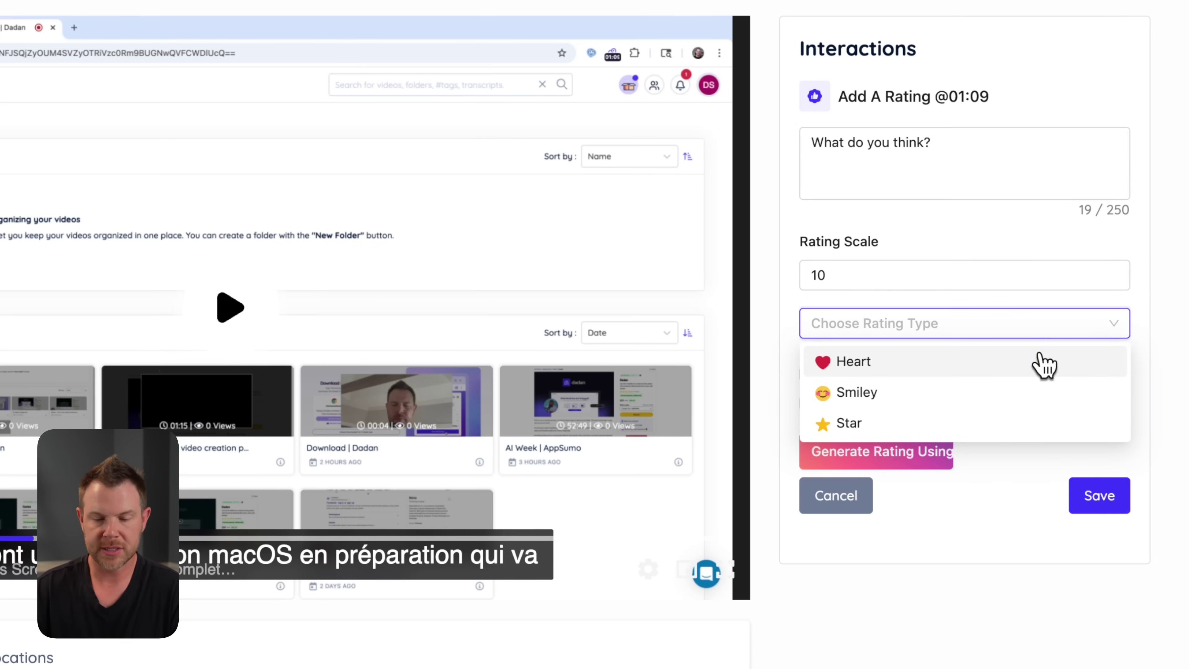
left_click(1021, 424)
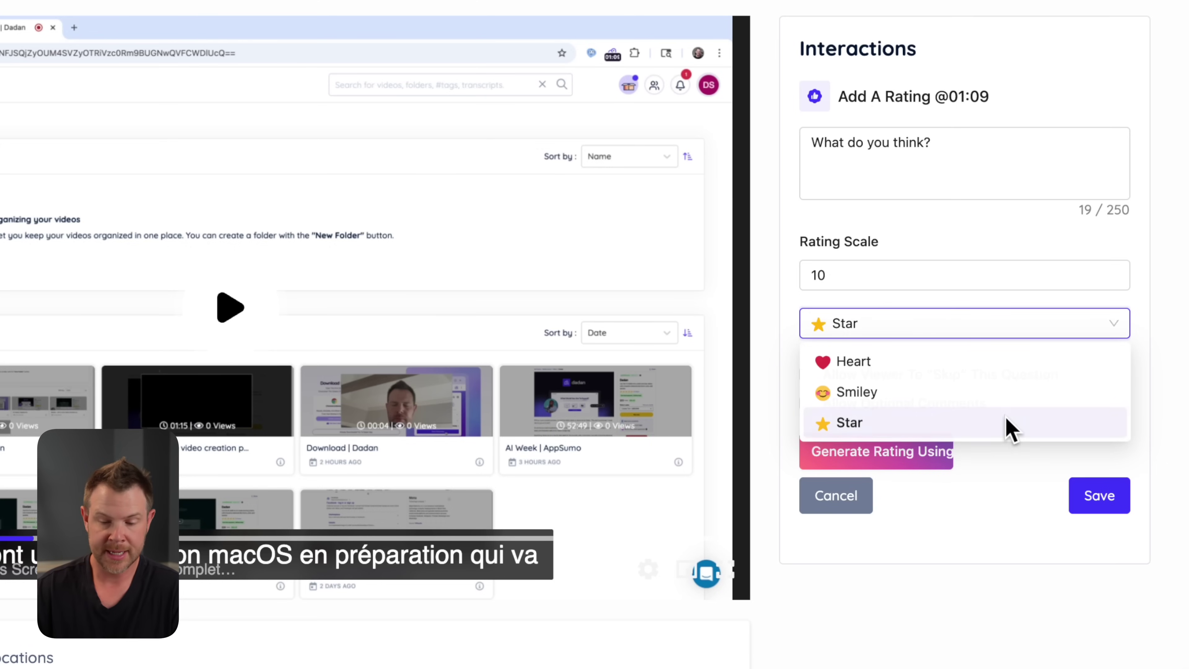
left_click(866, 377)
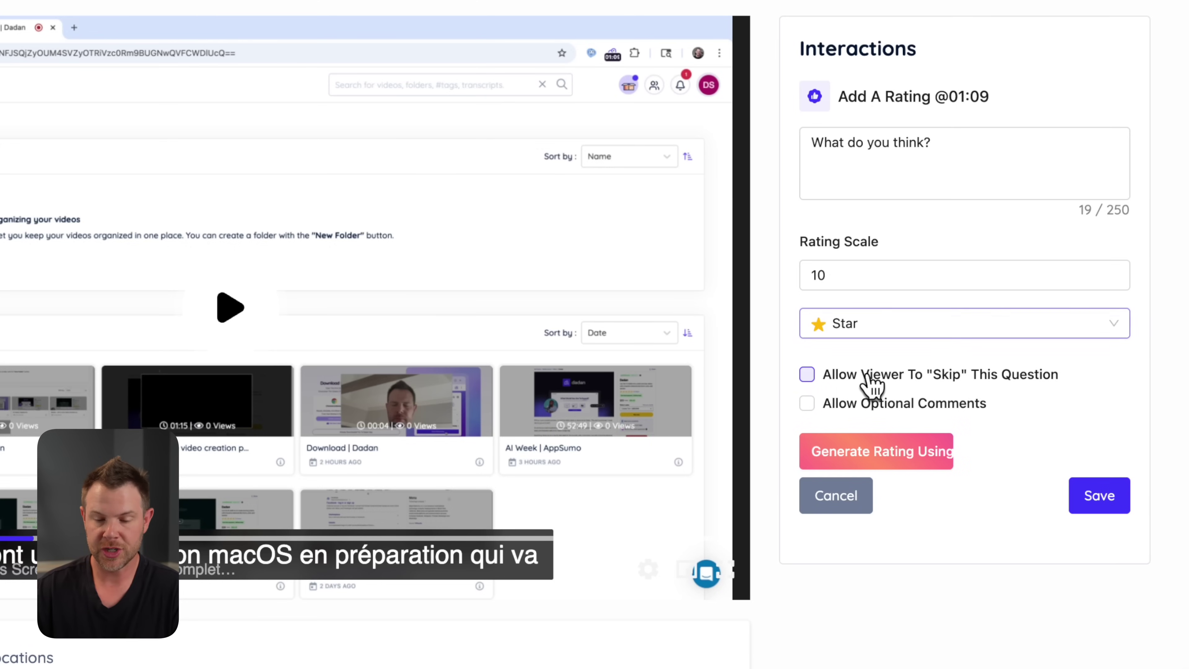
left_click(1102, 497)
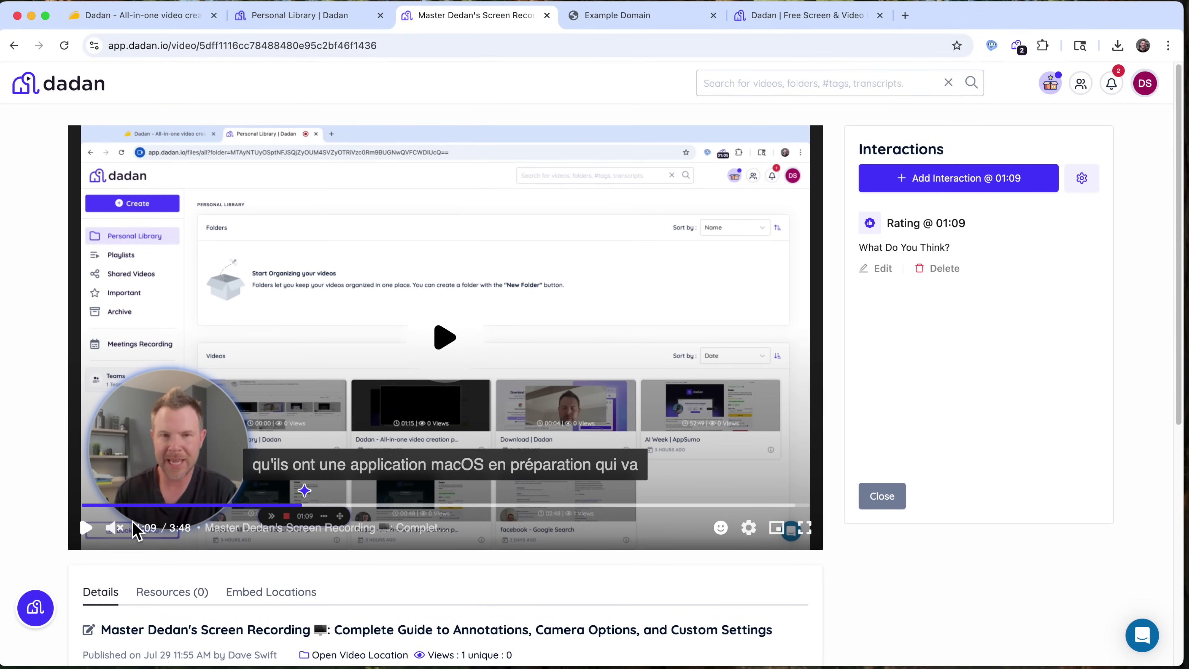
Leave the interactions editor, play the video from 1:05, and answer the rating prompt with six of ten stars
key("Left")
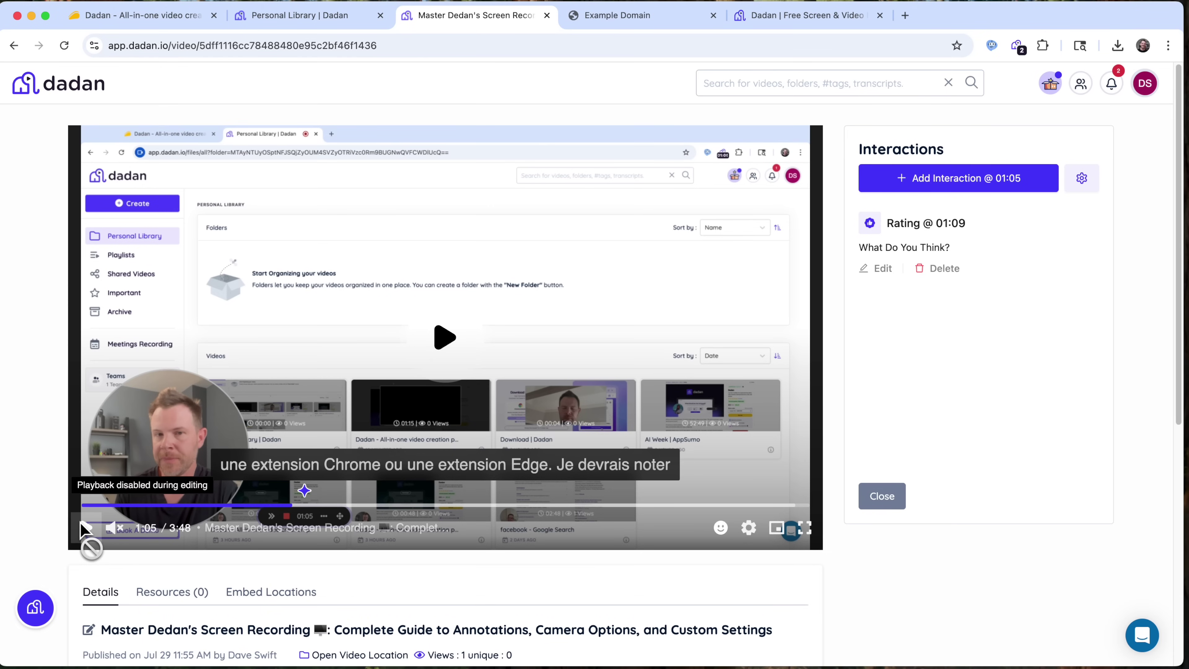
key("Escape")
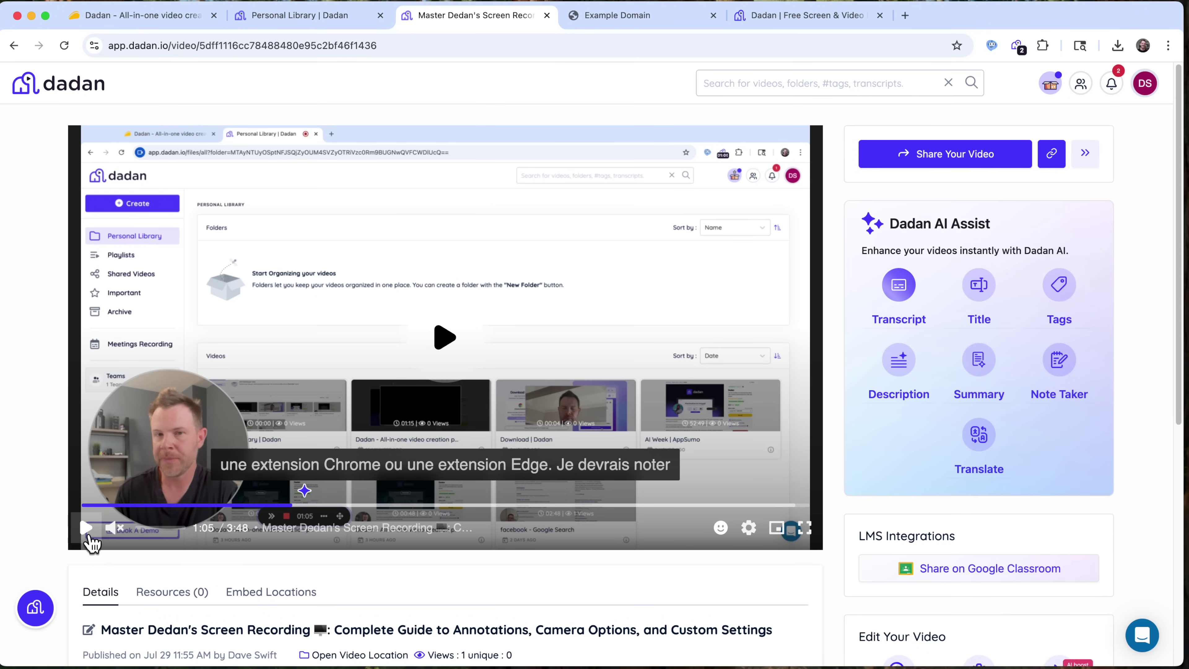
left_click(85, 529)
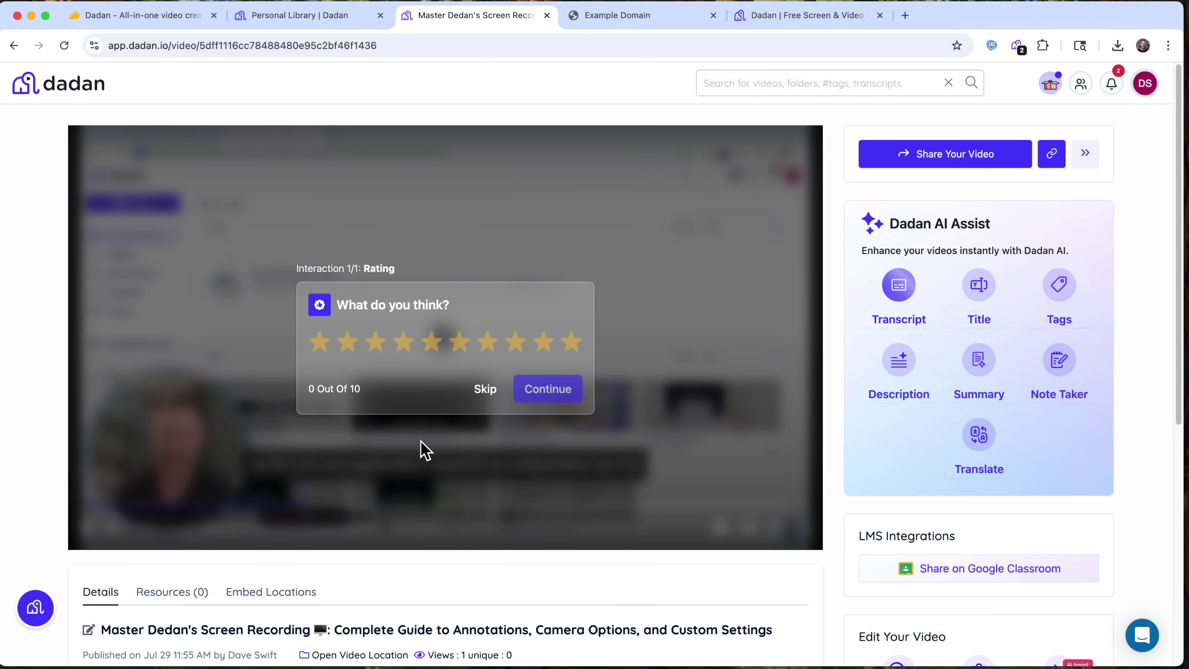
left_click(461, 343)
left_click(561, 390)
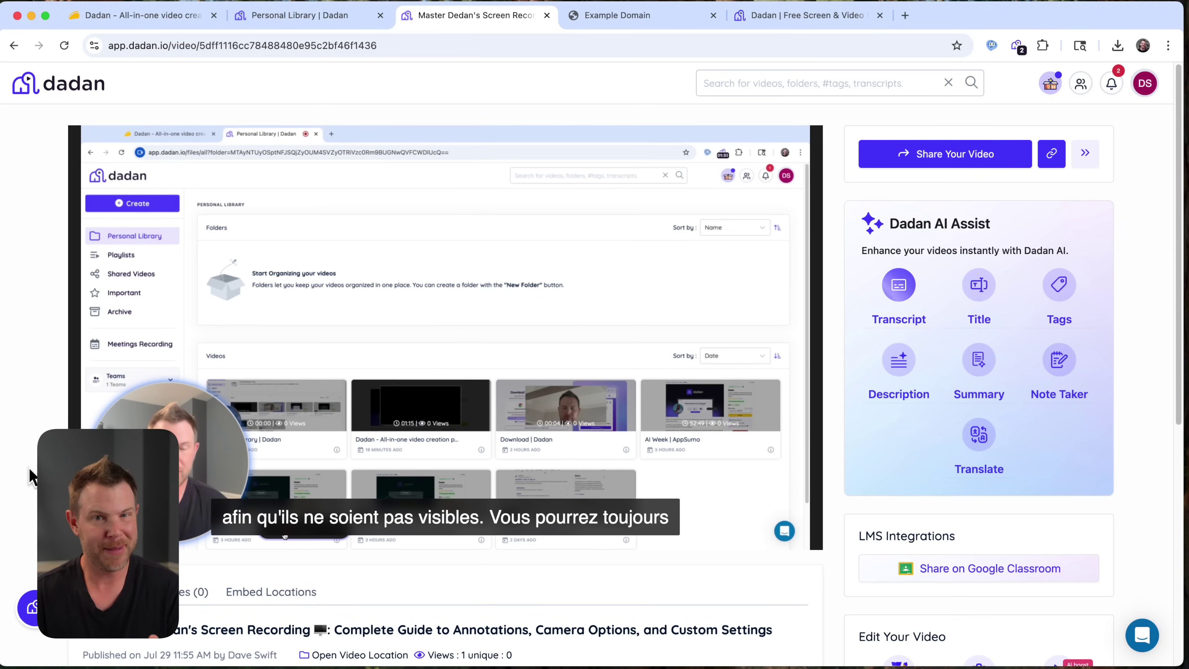
Generate the video's chapters with AI, accept the suggested chapters, and save them
scroll(1061, 388, "down", 5)
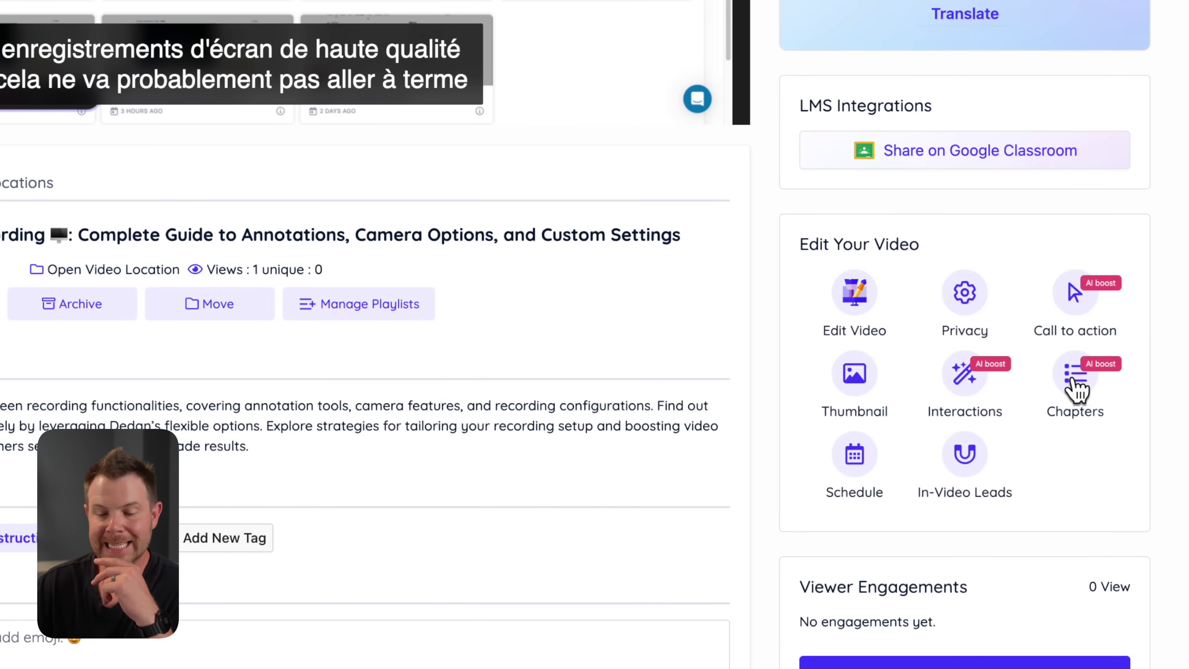
left_click(1075, 381)
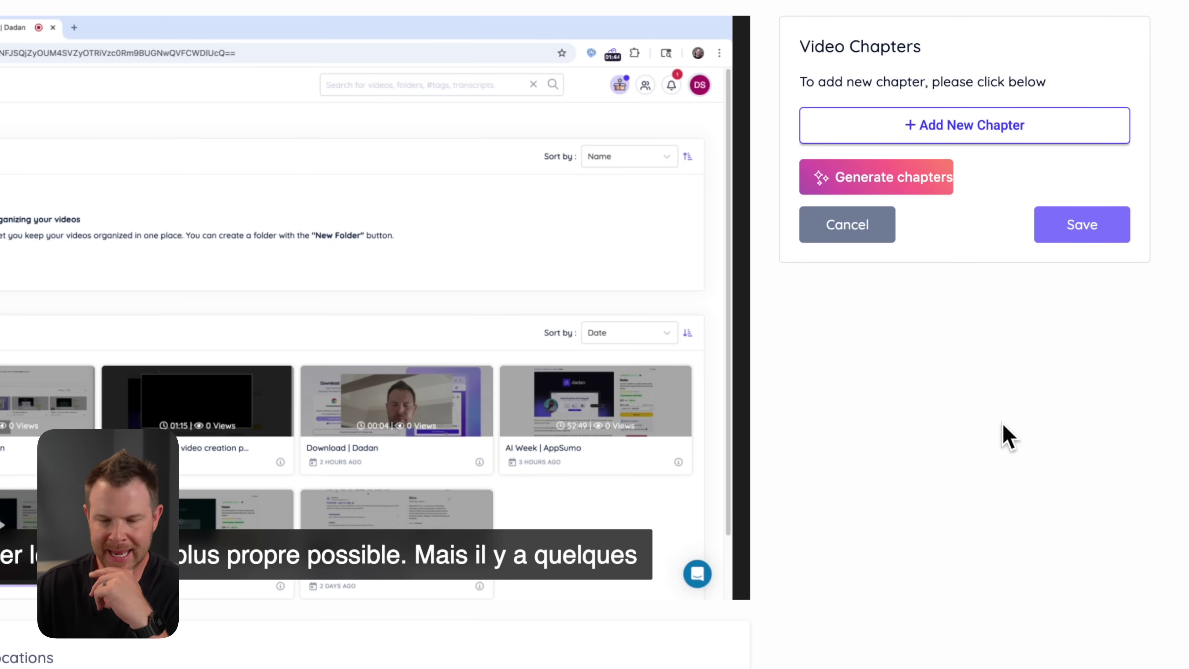
left_click(906, 185)
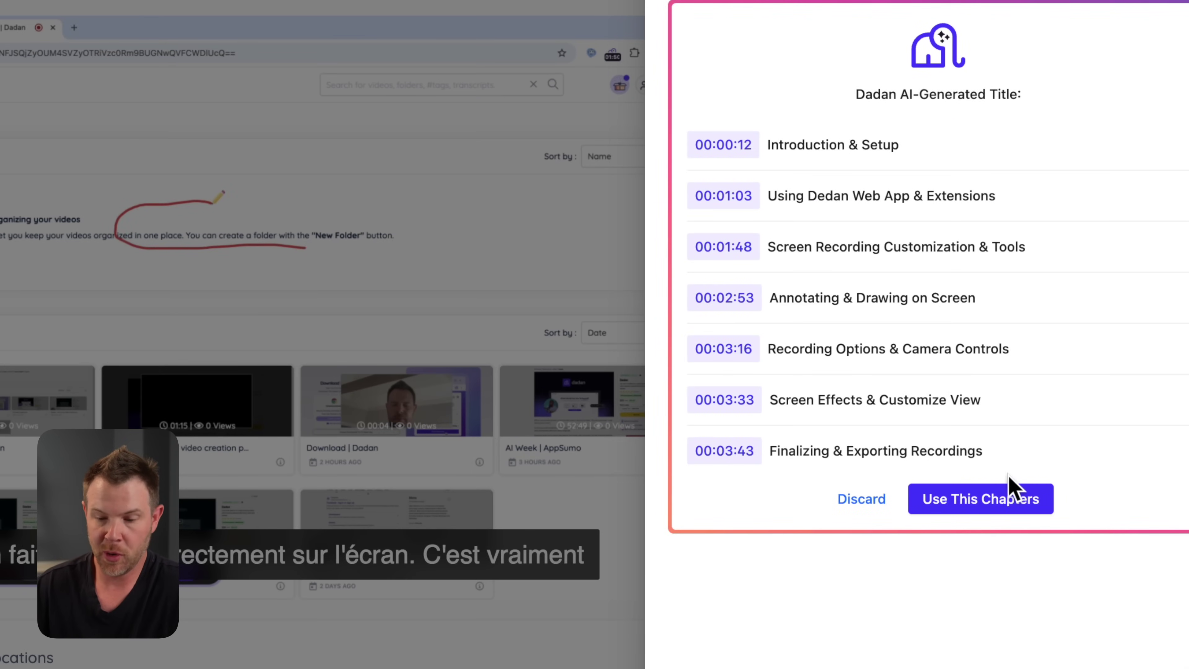
left_click(1017, 502)
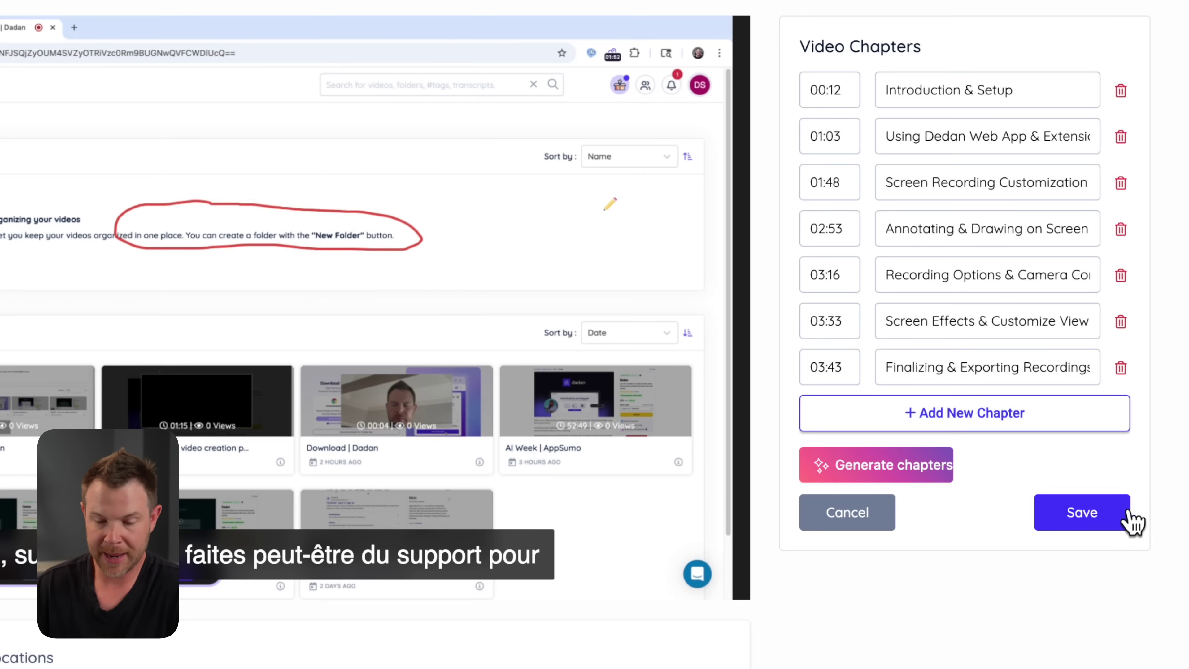
left_click(1115, 515)
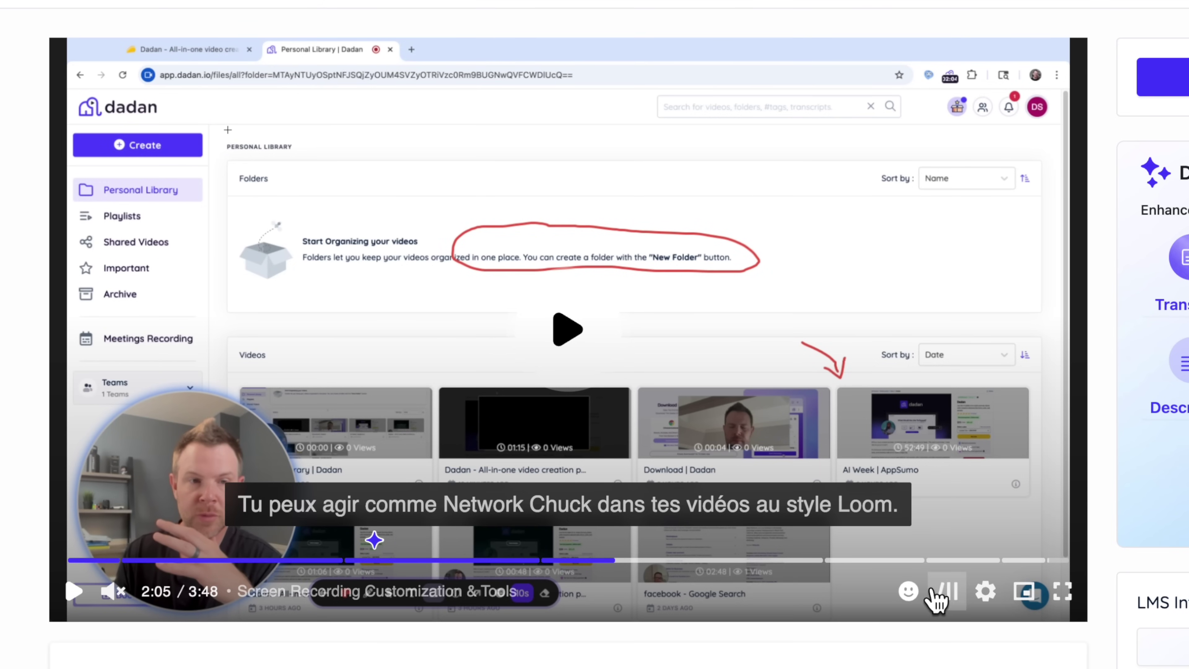
Open the chapter list in the video player and jump to a chapter further down
left_click(948, 592)
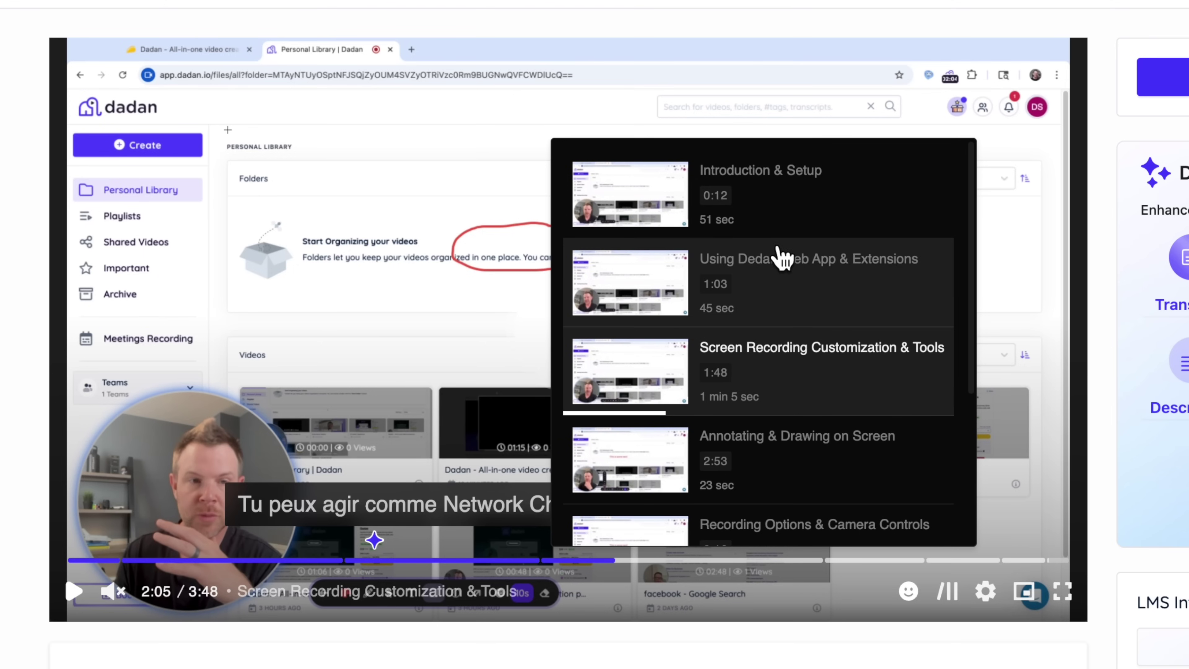
scroll(775, 328, "down", 3)
left_click(754, 462)
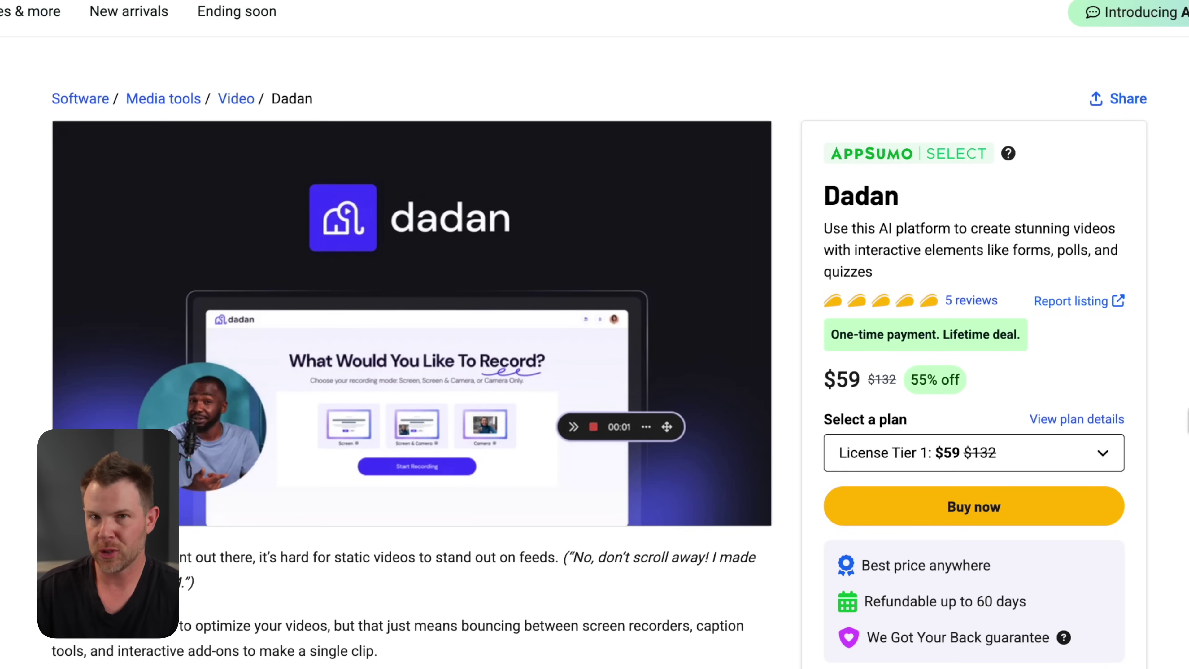
On Dadan's AppSumo page, view the plan details and compare the limits and features of the three license tiers
left_click(1112, 420)
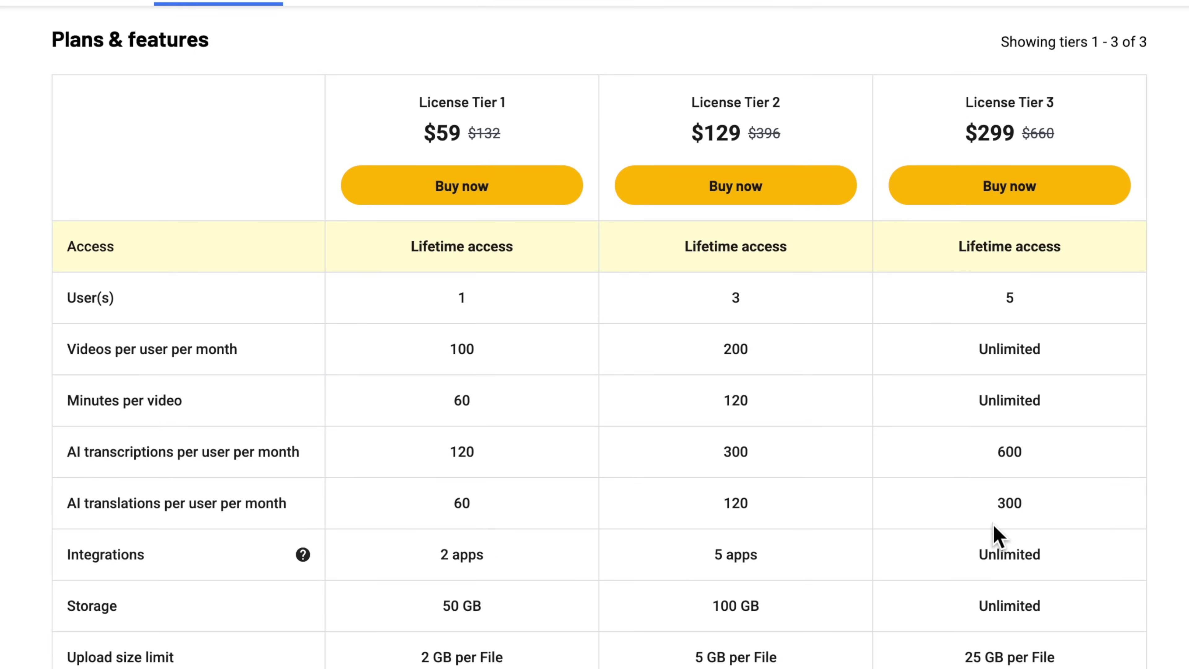
scroll(994, 534, "down", 5)
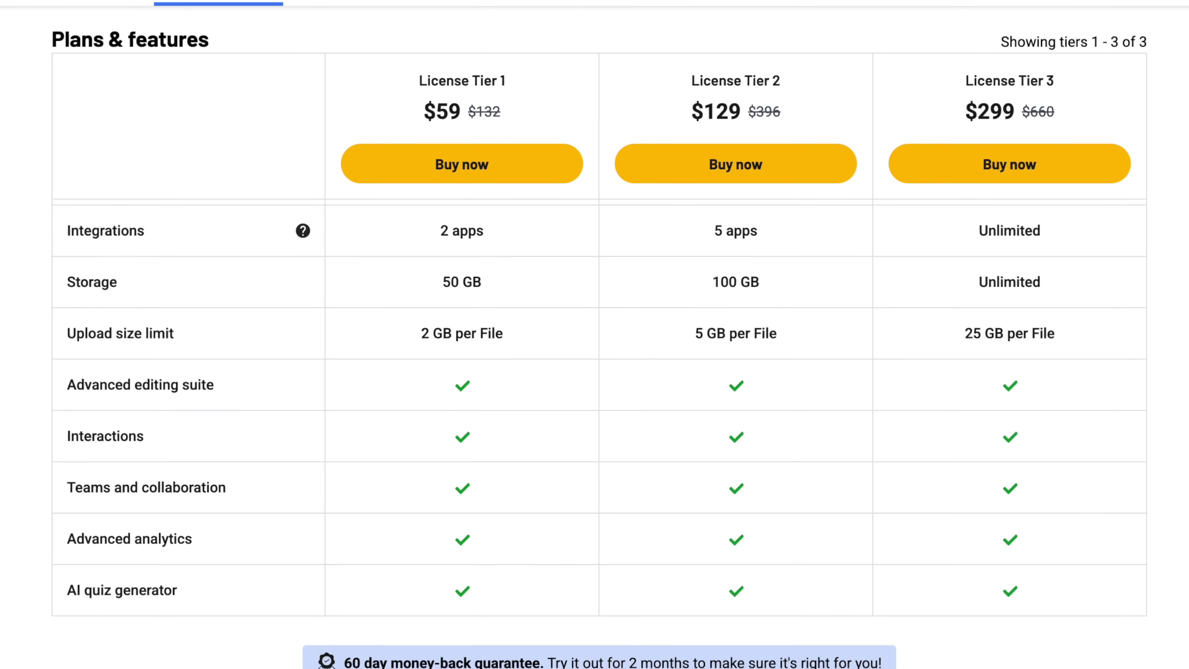